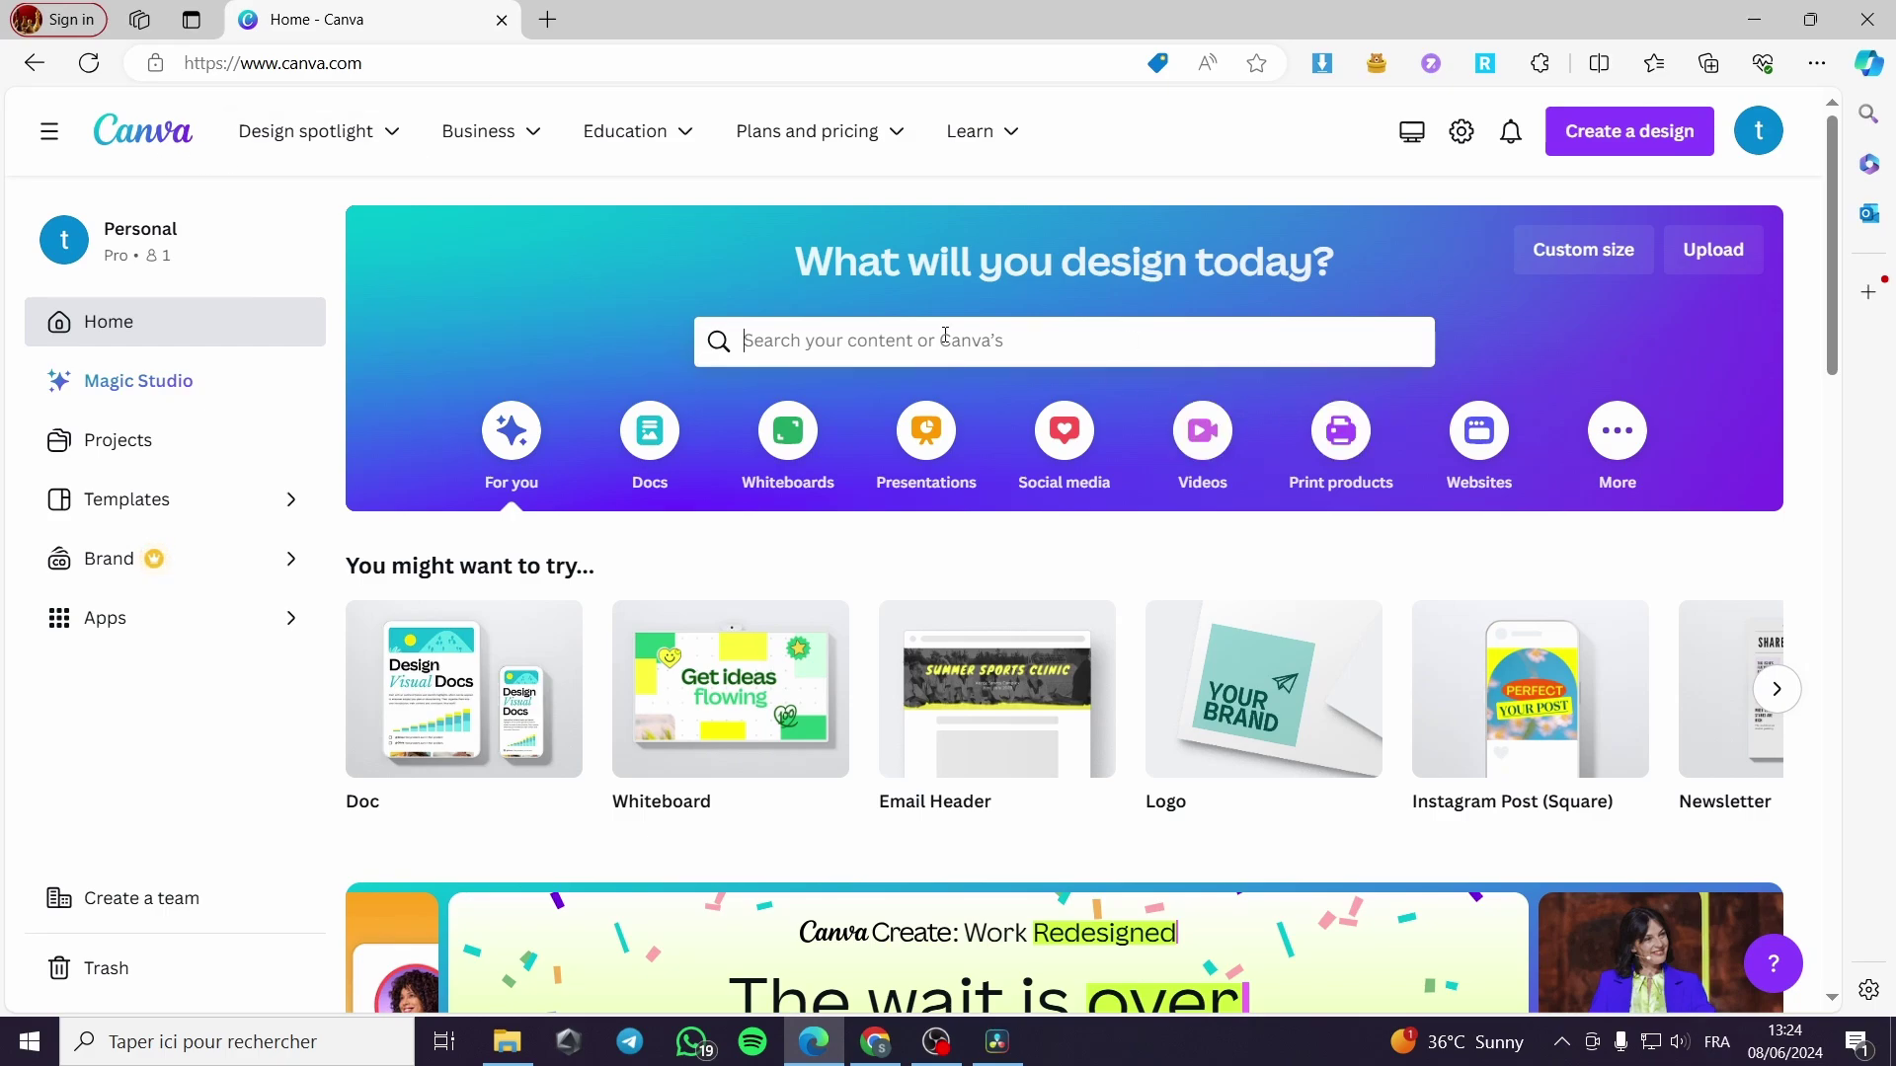
# Step: Open the Create a design menu from the Canva home page
pyautogui.click(1632, 134)
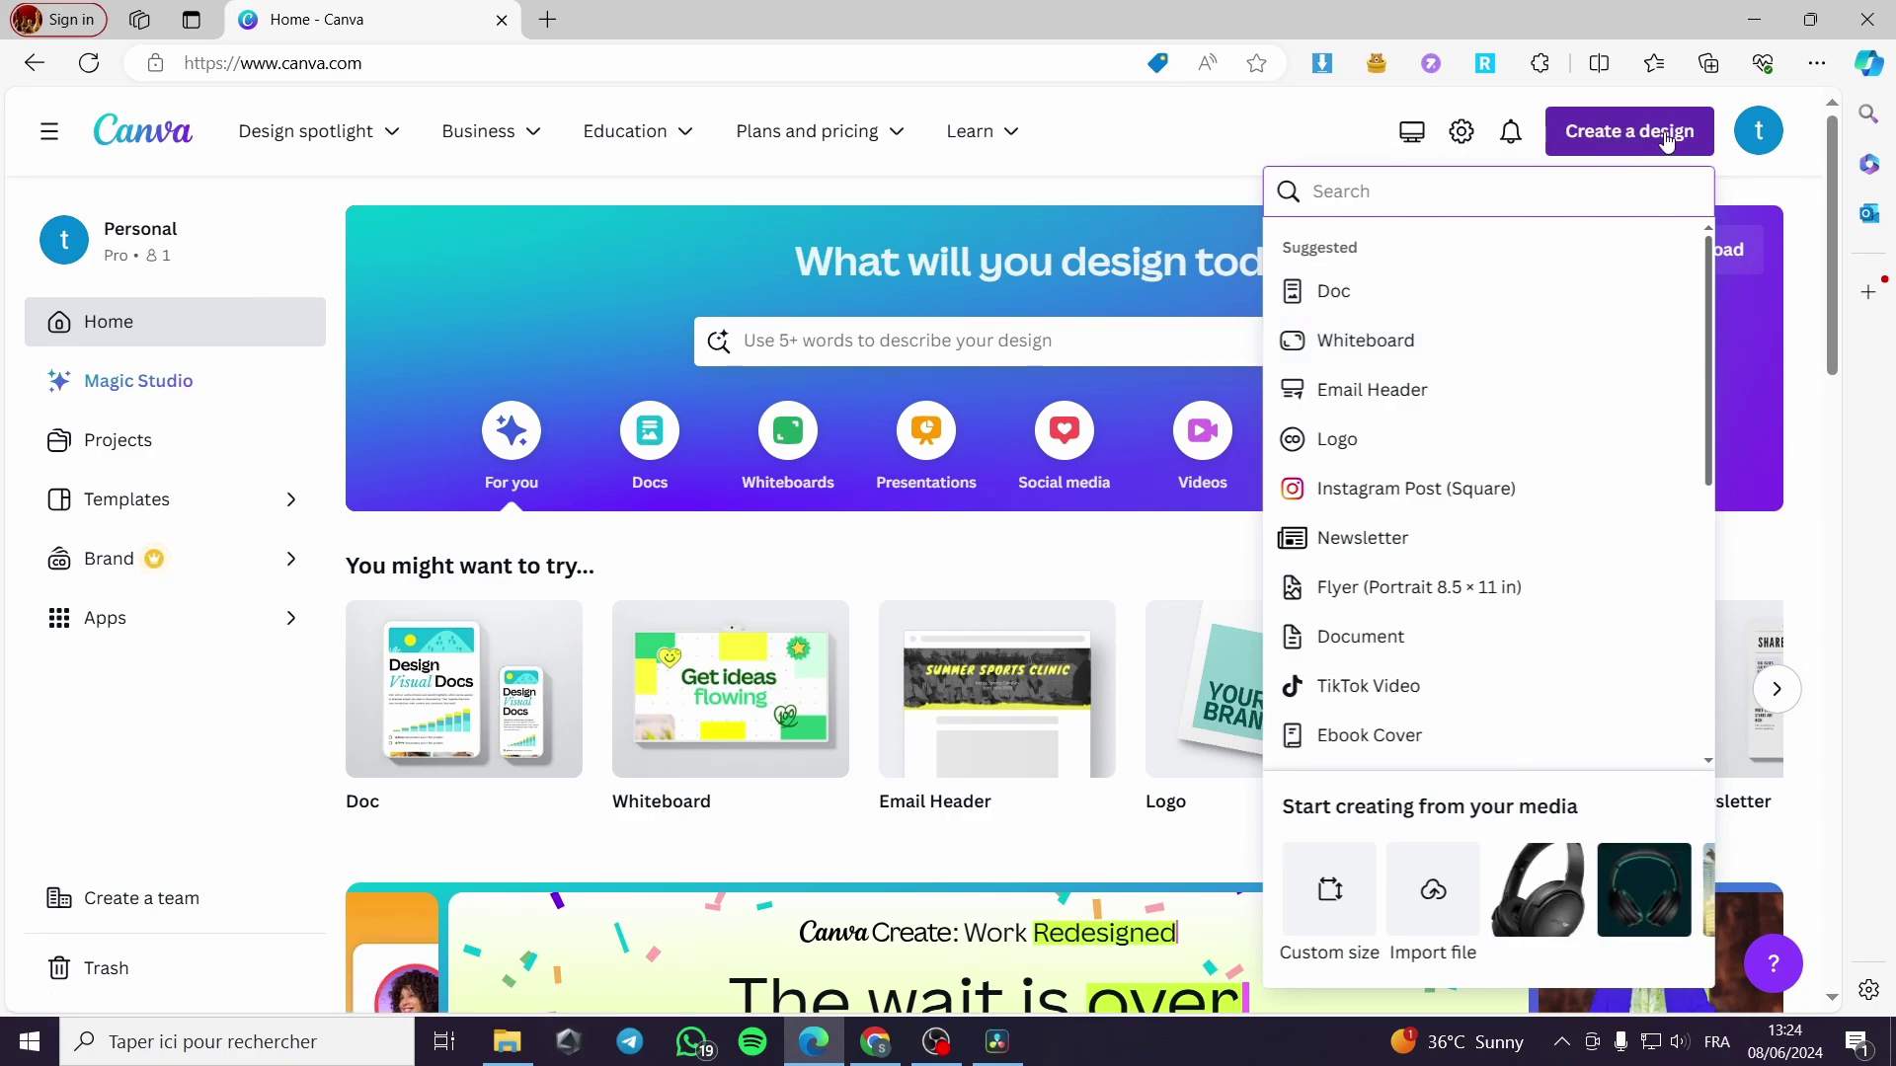
# Step: Start a blank 1280 × 720 px custom-size design and show the uploaded images
pyautogui.click(1330, 894)
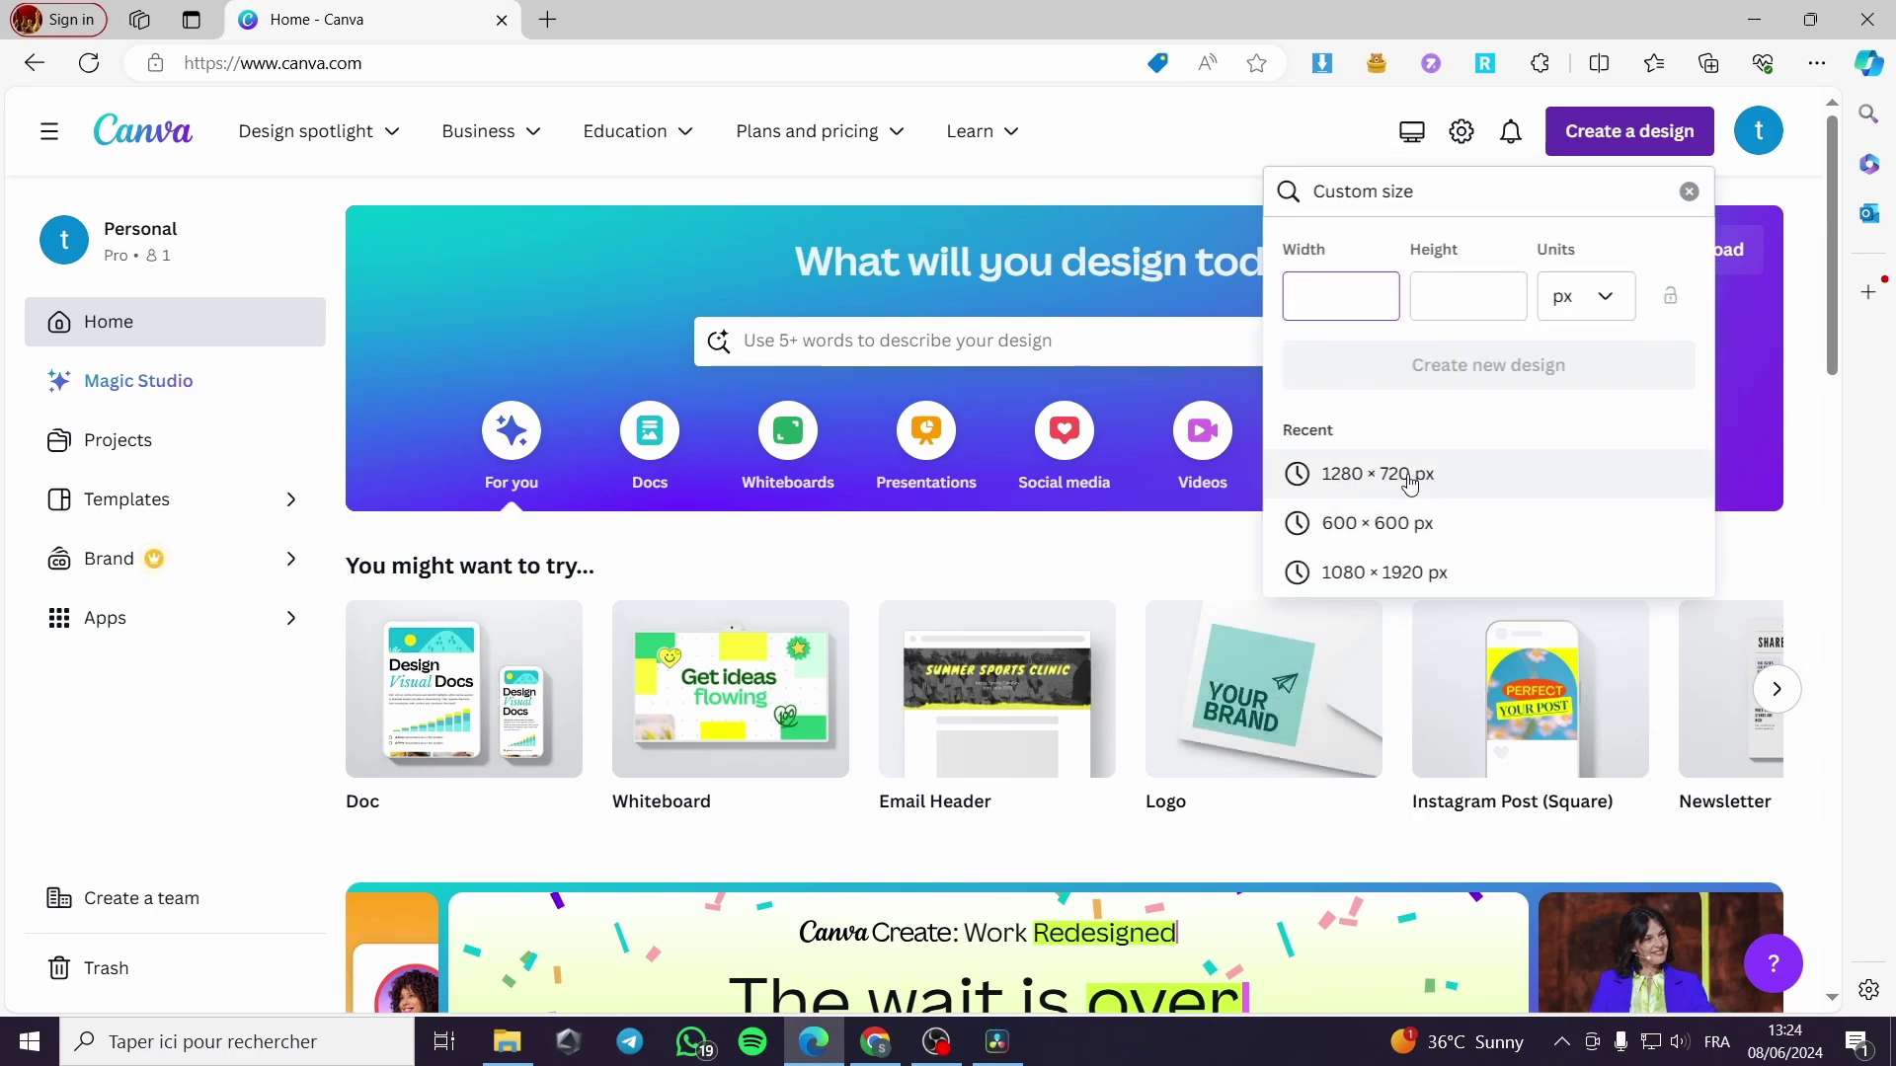
pyautogui.click(1454, 483)
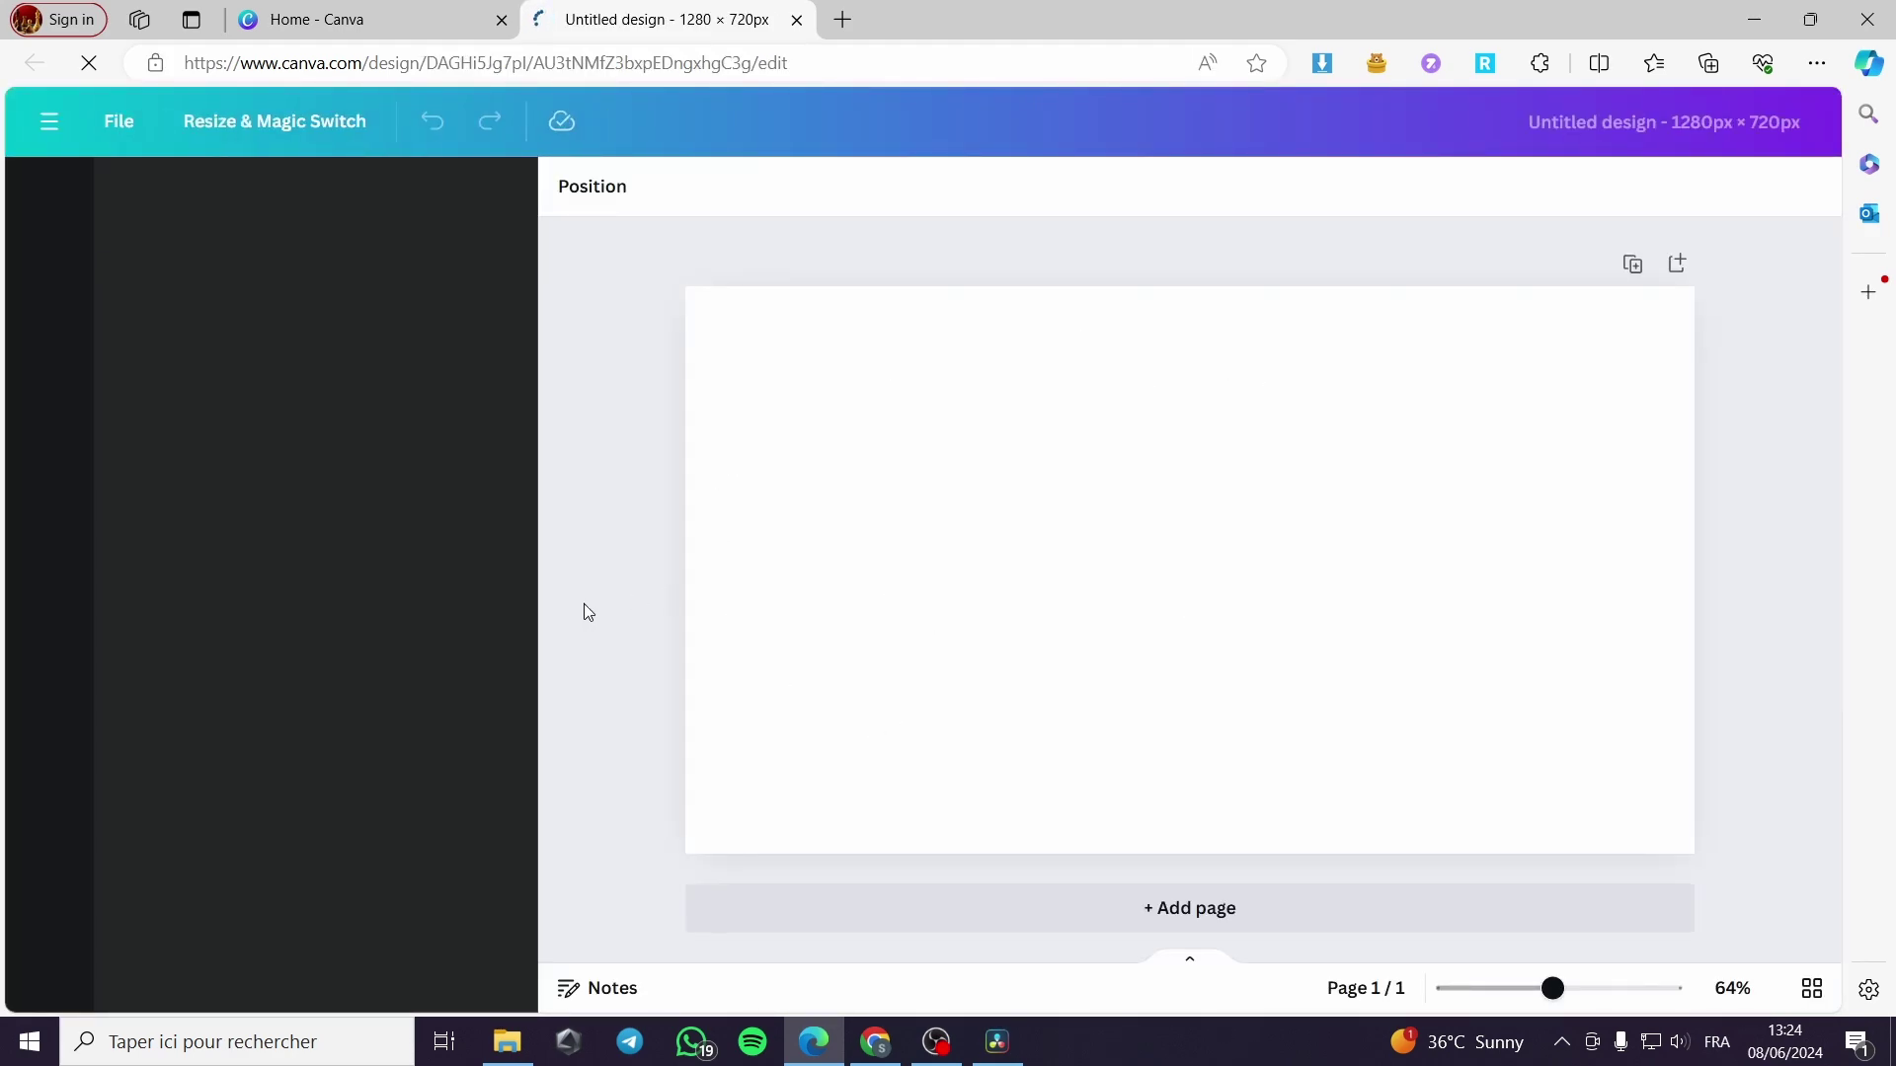
pyautogui.click(50, 525)
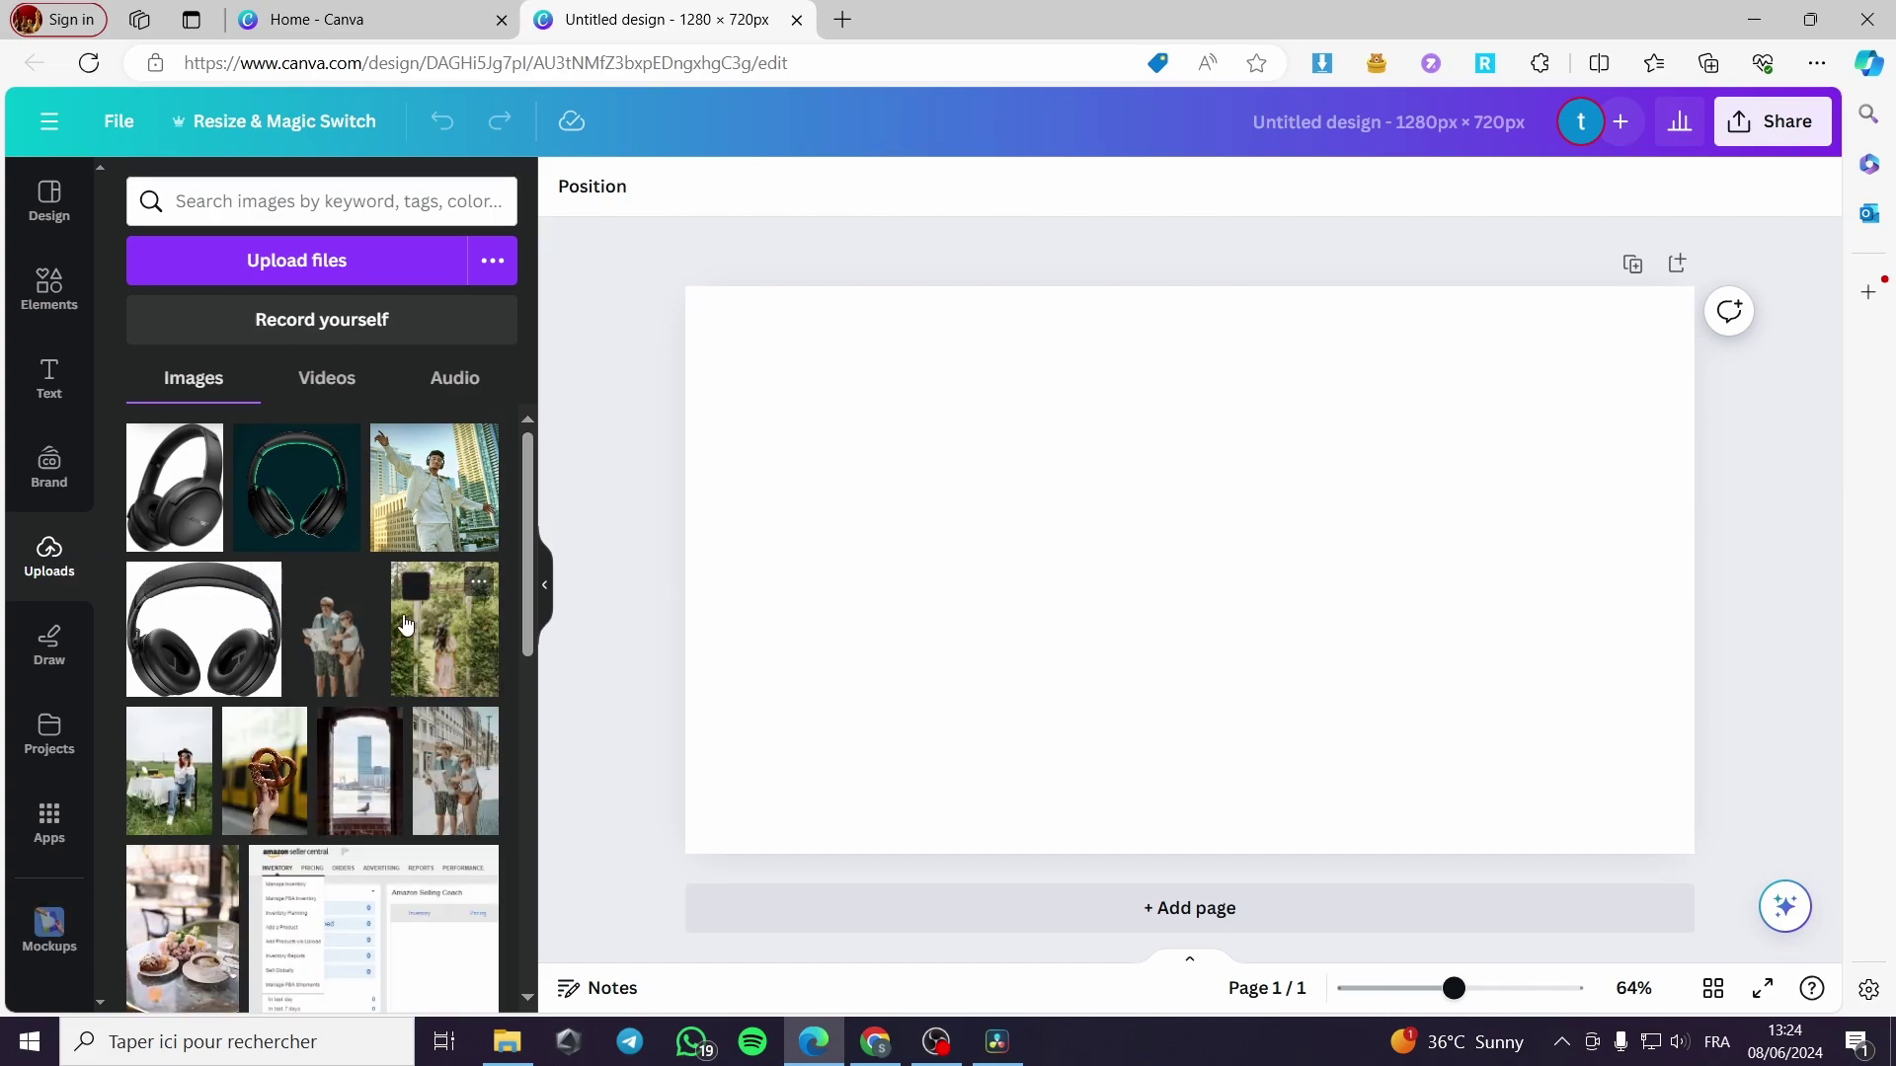
# Step: Add the Summer Time logo from Uploads, shrink it and move it to the upper left
pyautogui.scroll(-1, 464, 652)
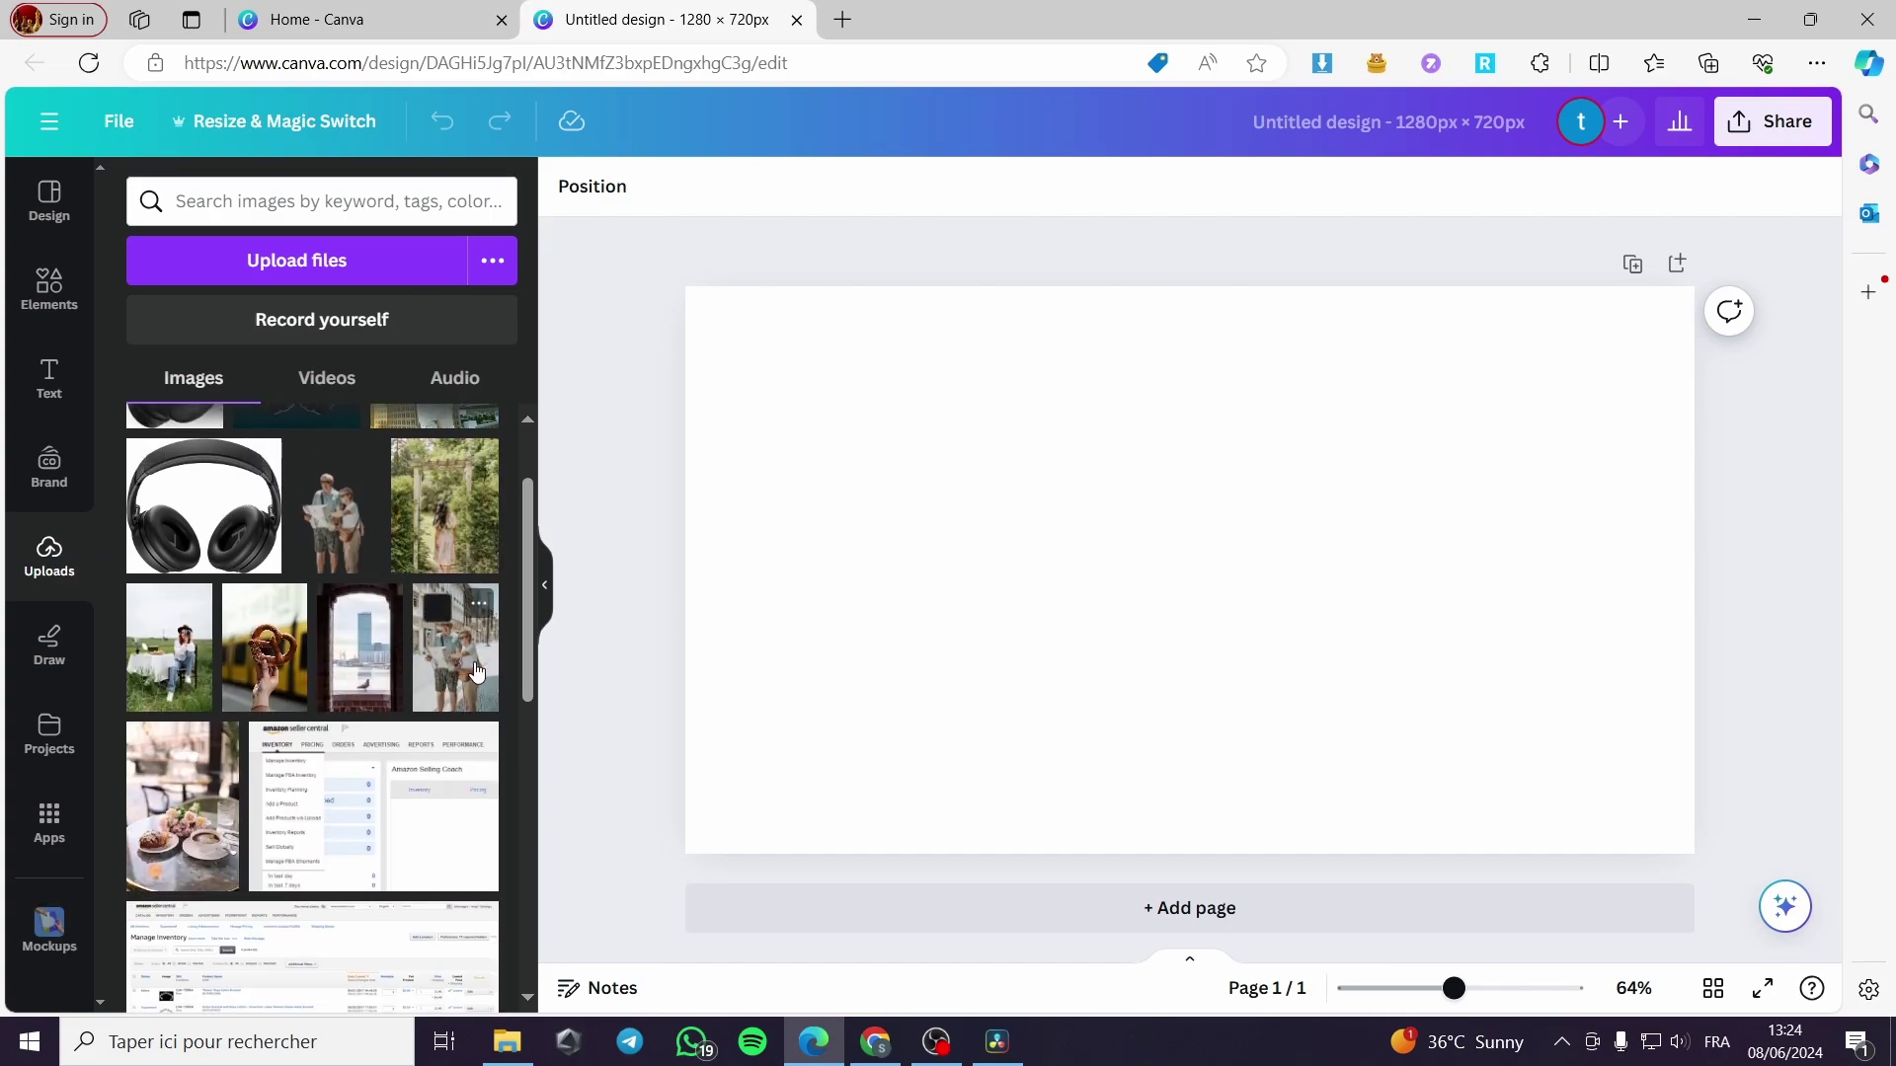
pyautogui.scroll(-4, 326, 716)
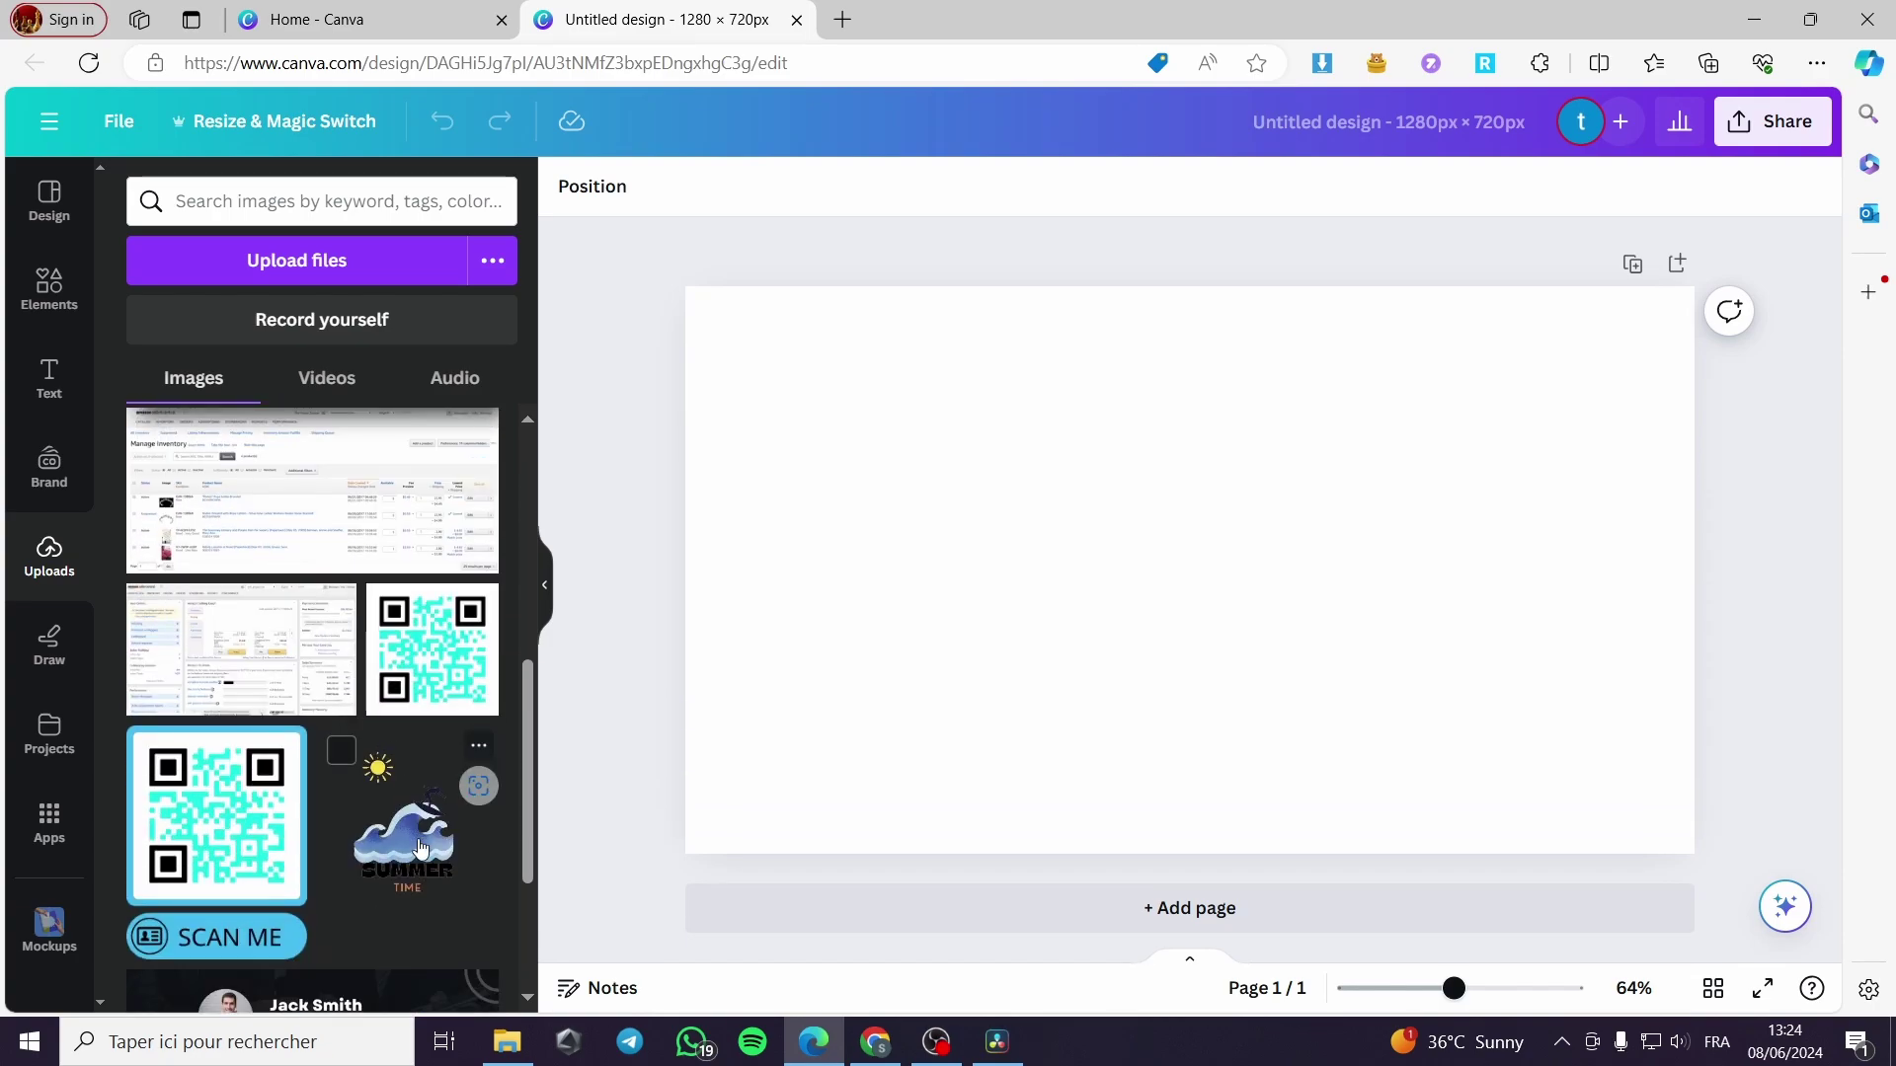
pyautogui.click(420, 847)
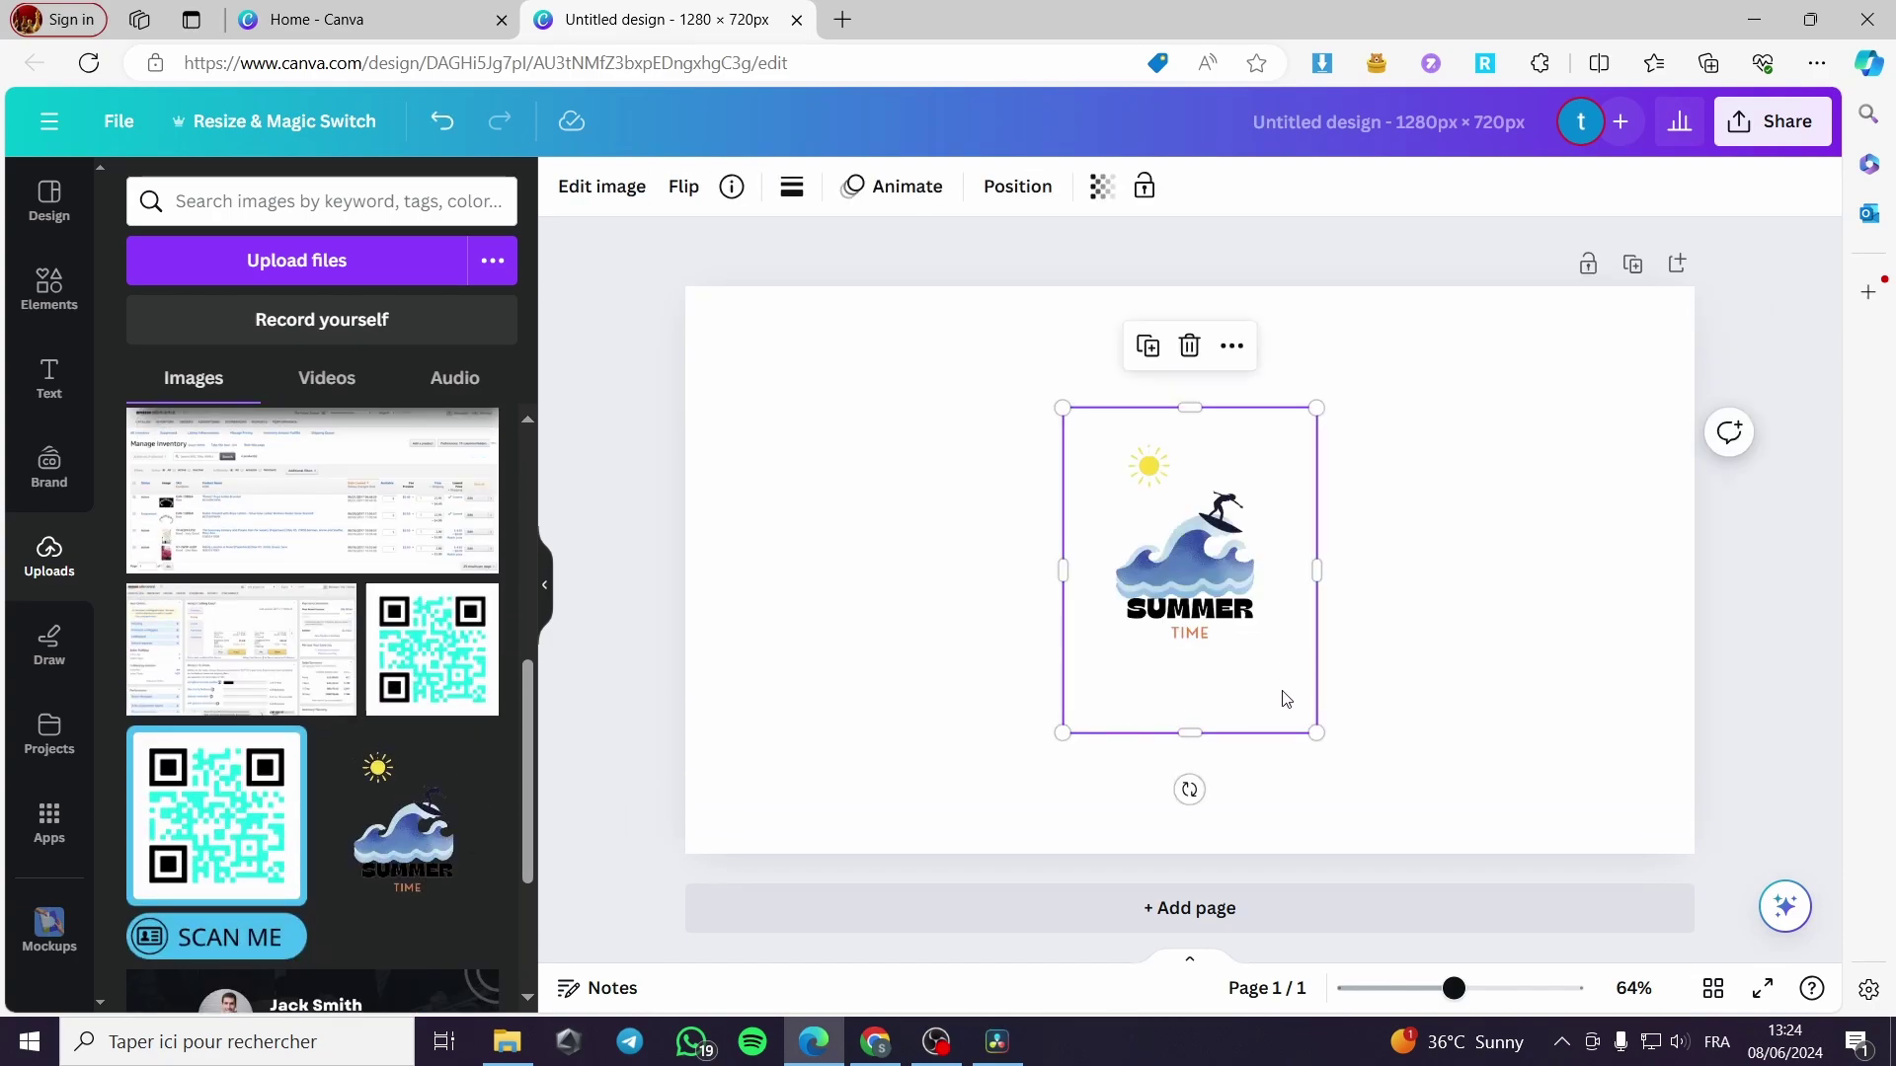
pyautogui.moveTo(1319, 736); pyautogui.dragTo(1289, 691)
pyautogui.moveTo(1175, 632); pyautogui.dragTo(902, 578)
pyautogui.scroll(-6, 424, 751)
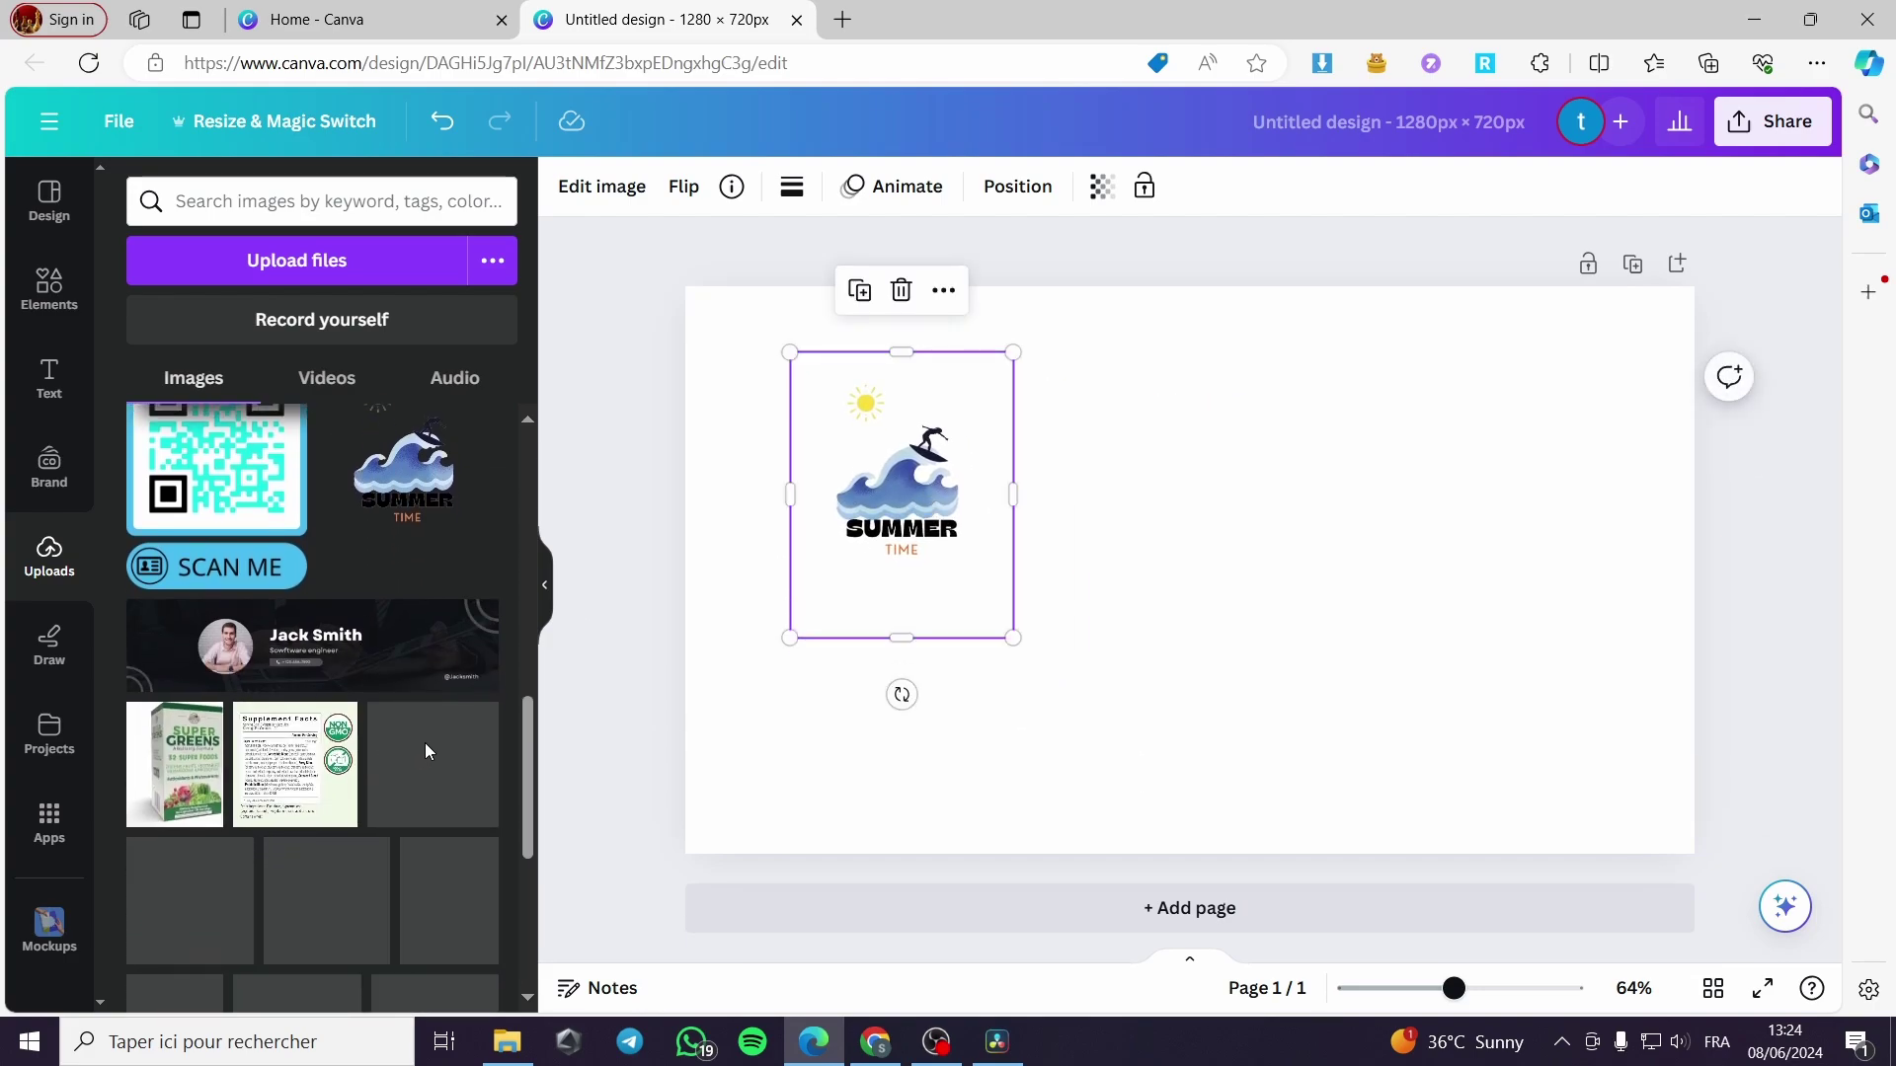
pyautogui.scroll(-3, 318, 850)
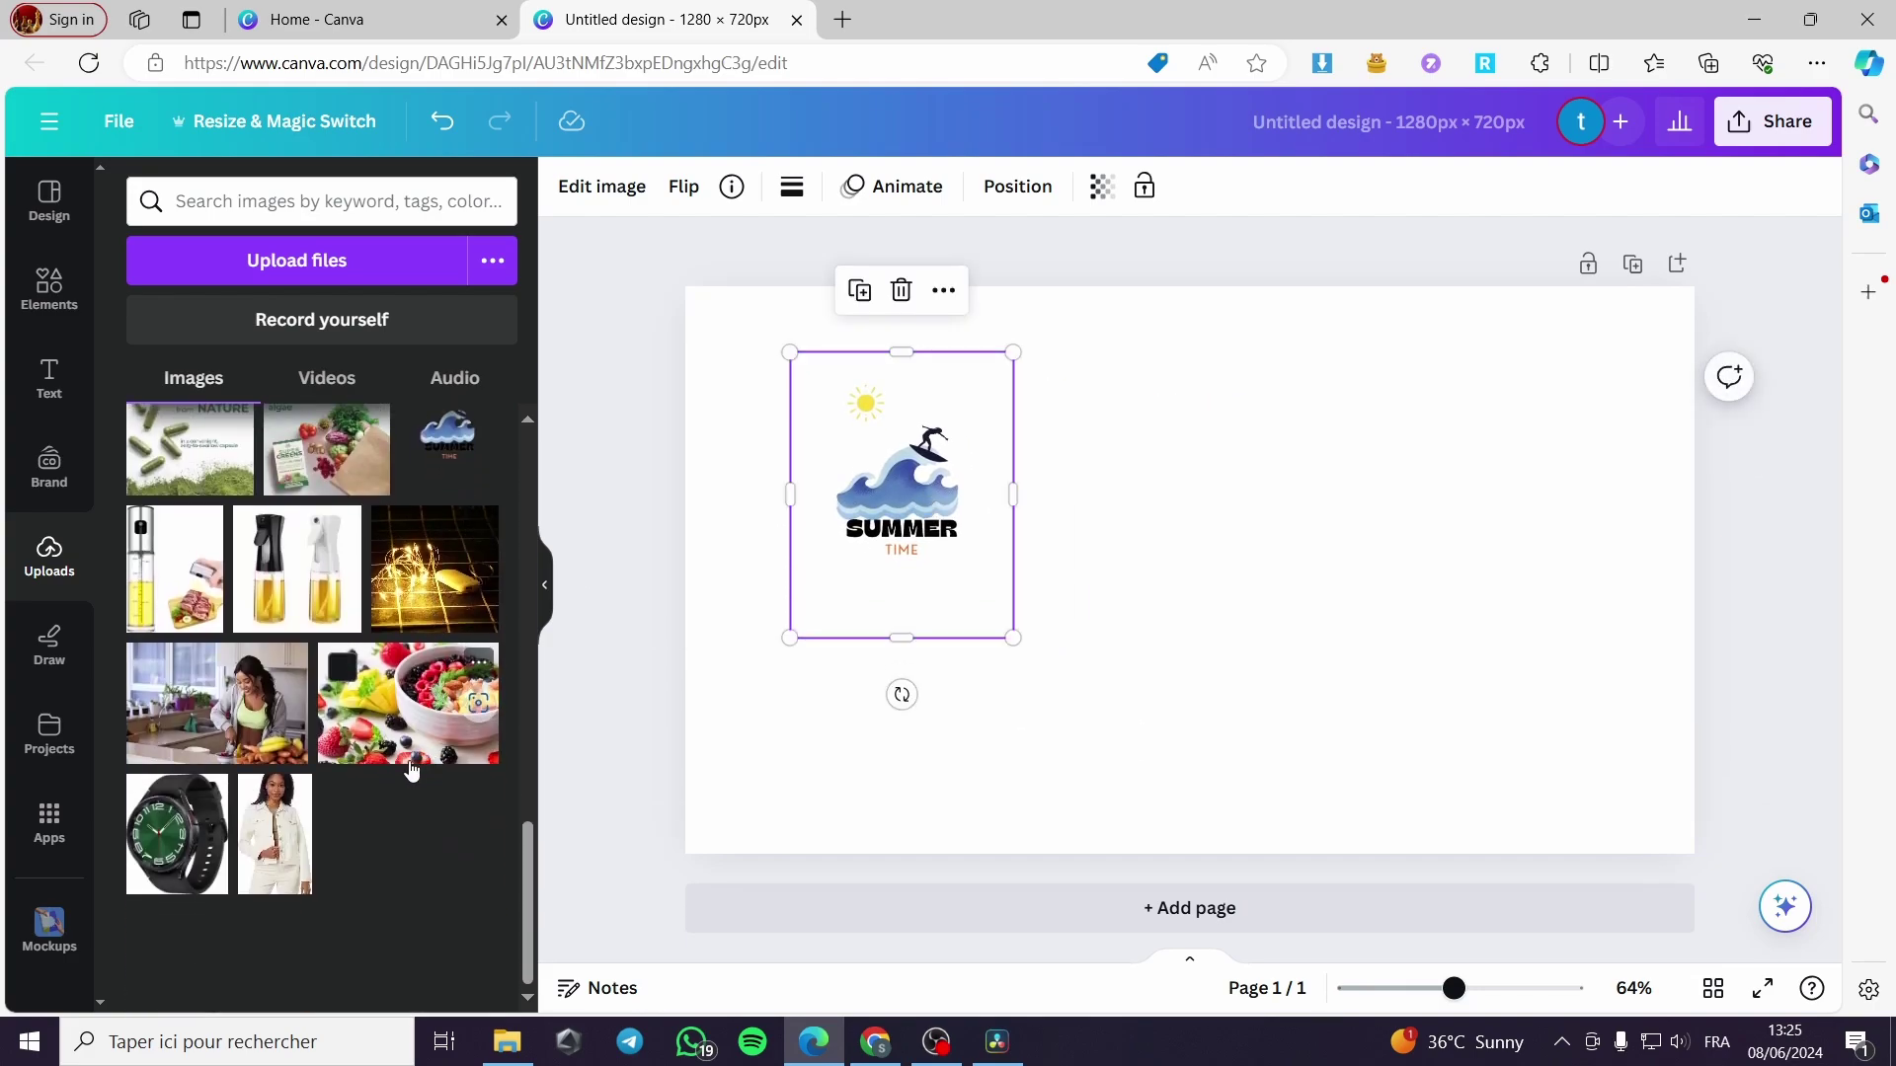
pyautogui.scroll(15, 318, 849)
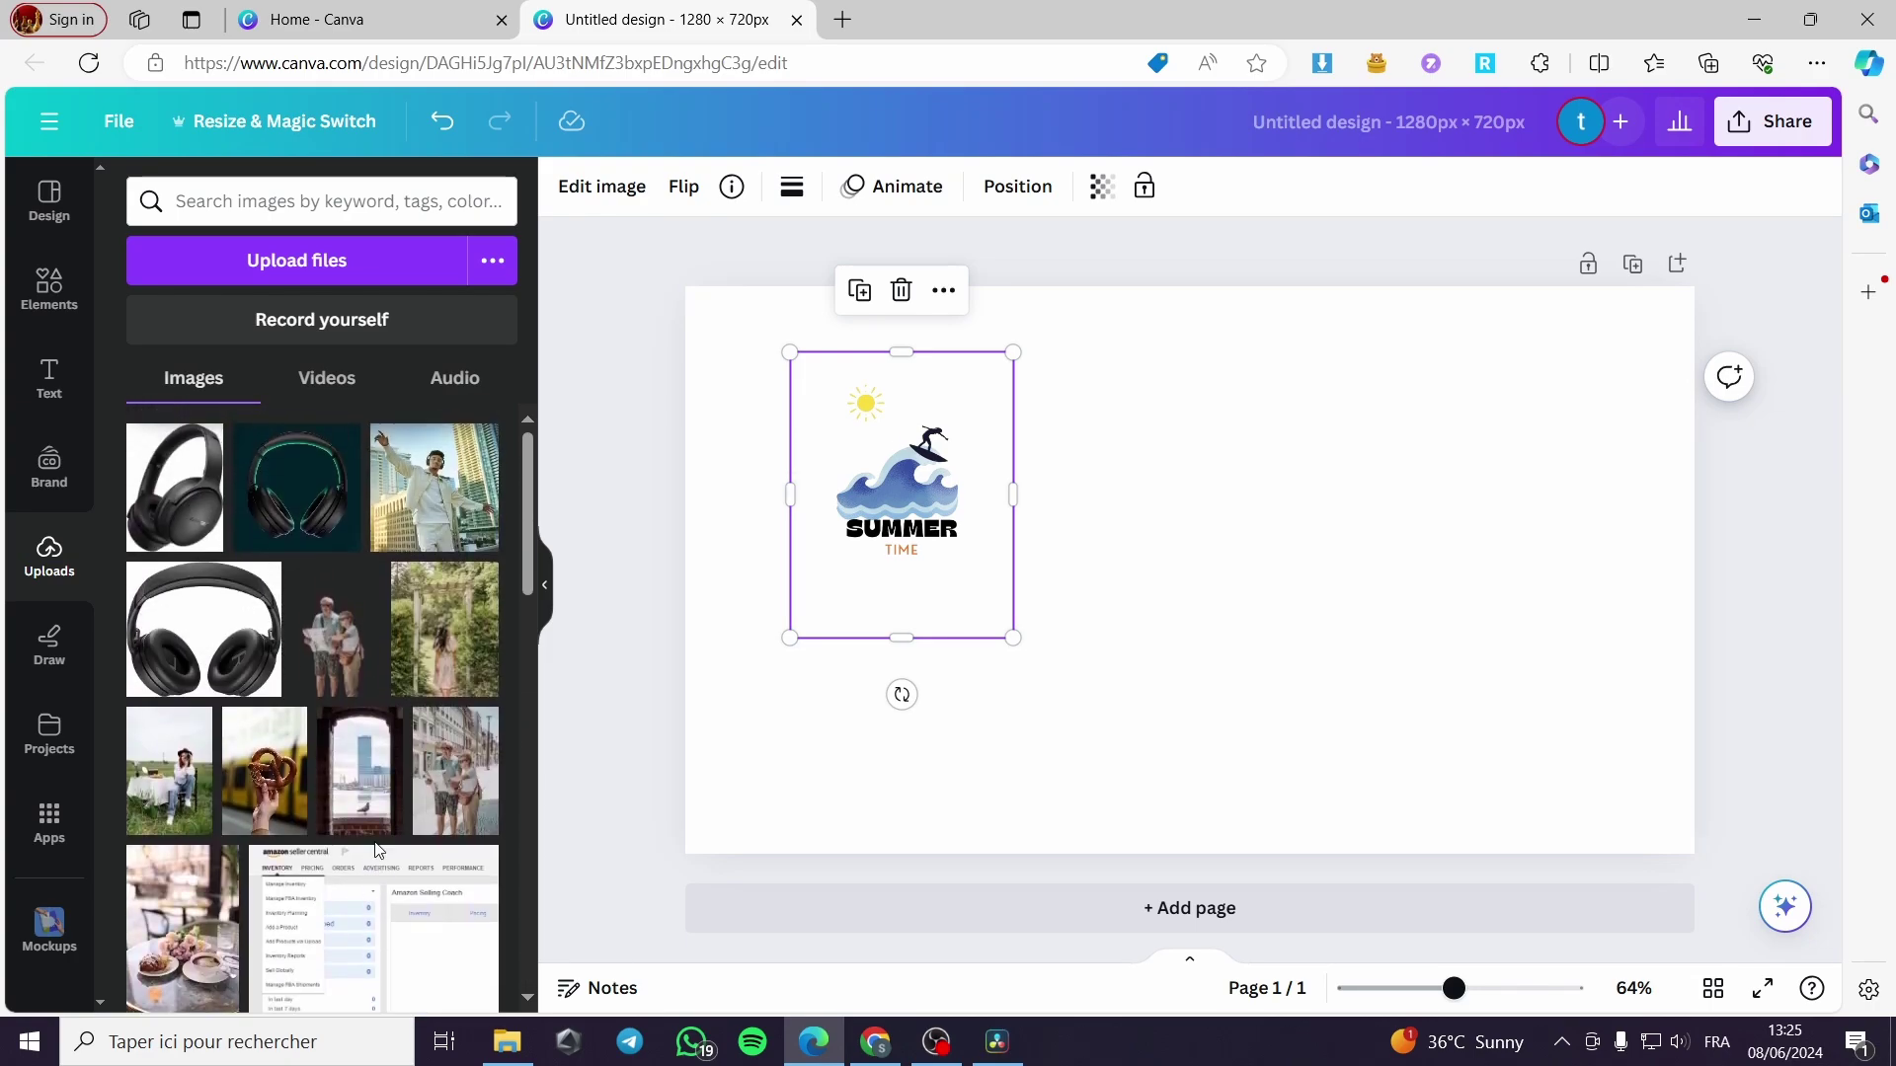
pyautogui.moveTo(934, 506); pyautogui.dragTo(864, 490)
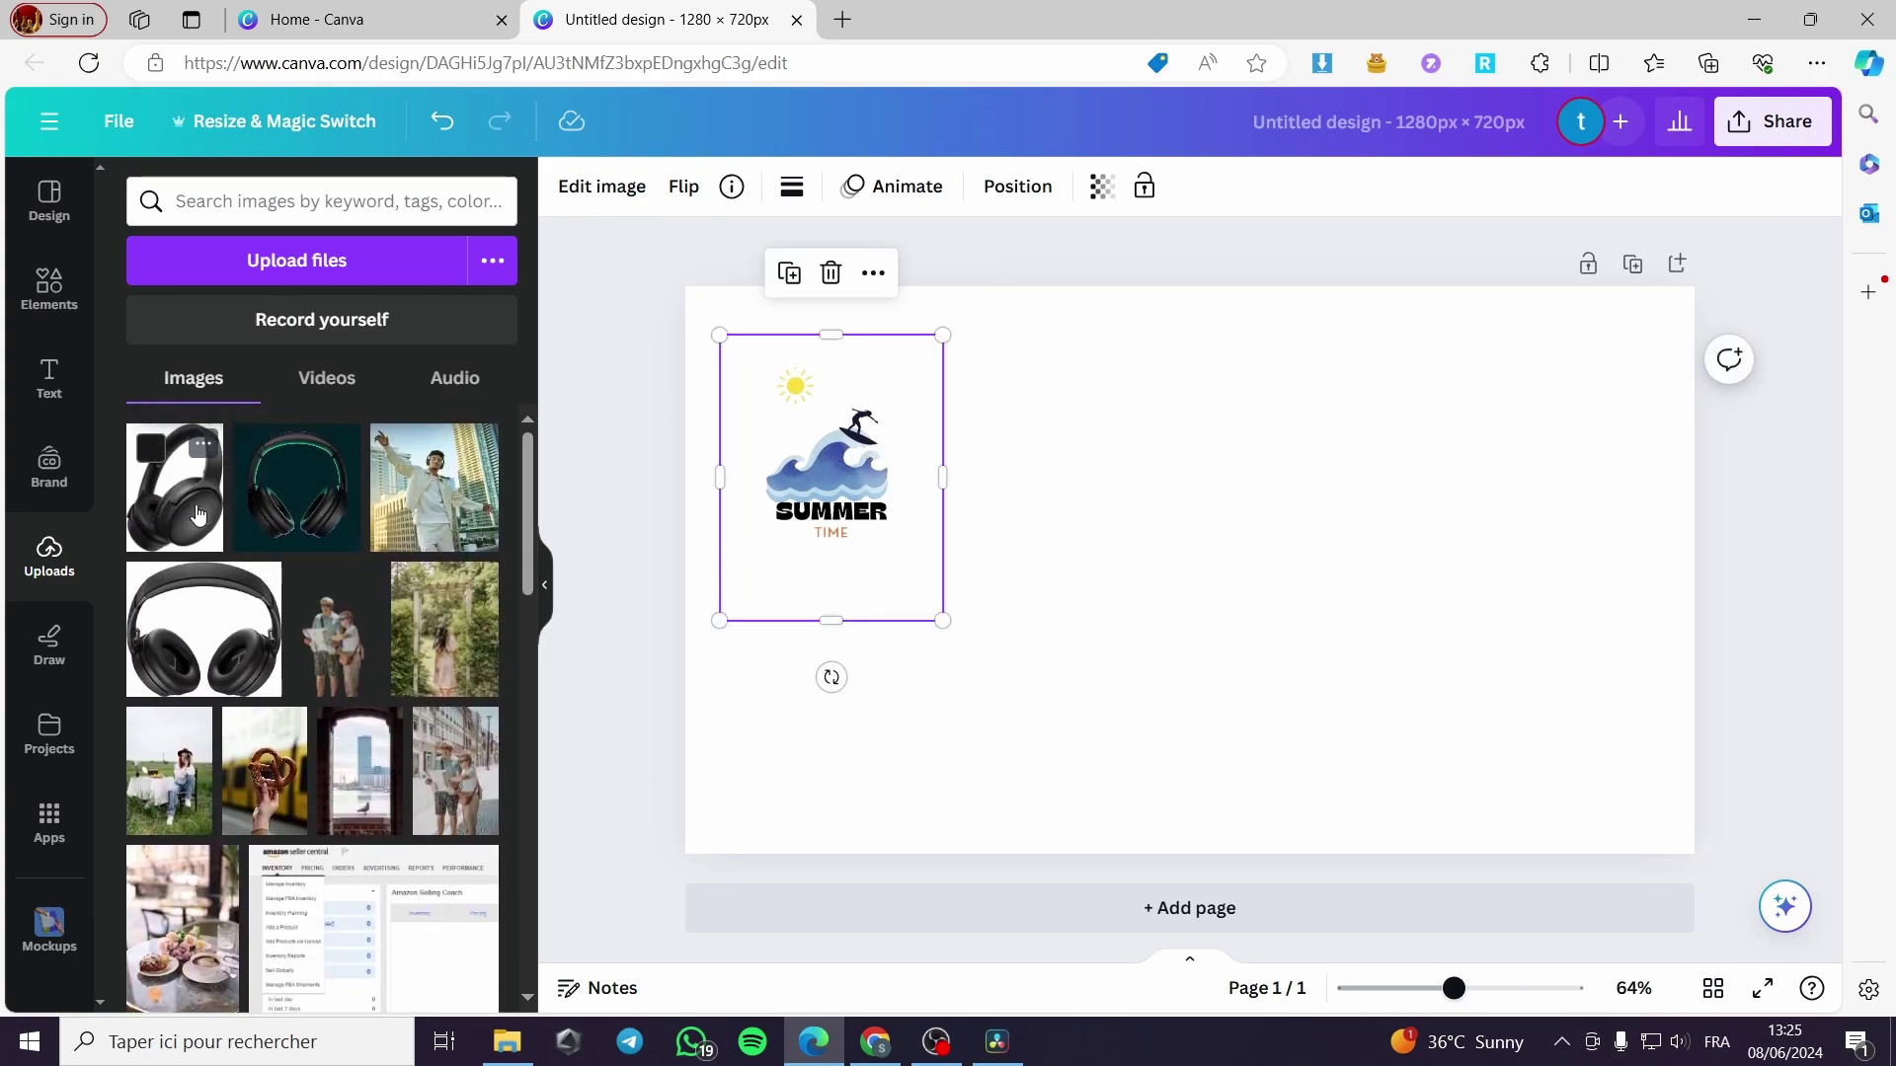
# Step: Add the dark green headphone photo, shrink it to 407×407 and place it at the right
pyautogui.click(307, 511)
pyautogui.moveTo(1172, 593); pyautogui.dragTo(1284, 564)
pyautogui.moveTo(1395, 748); pyautogui.dragTo(1330, 652)
pyautogui.moveTo(1251, 542); pyautogui.dragTo(1524, 550)
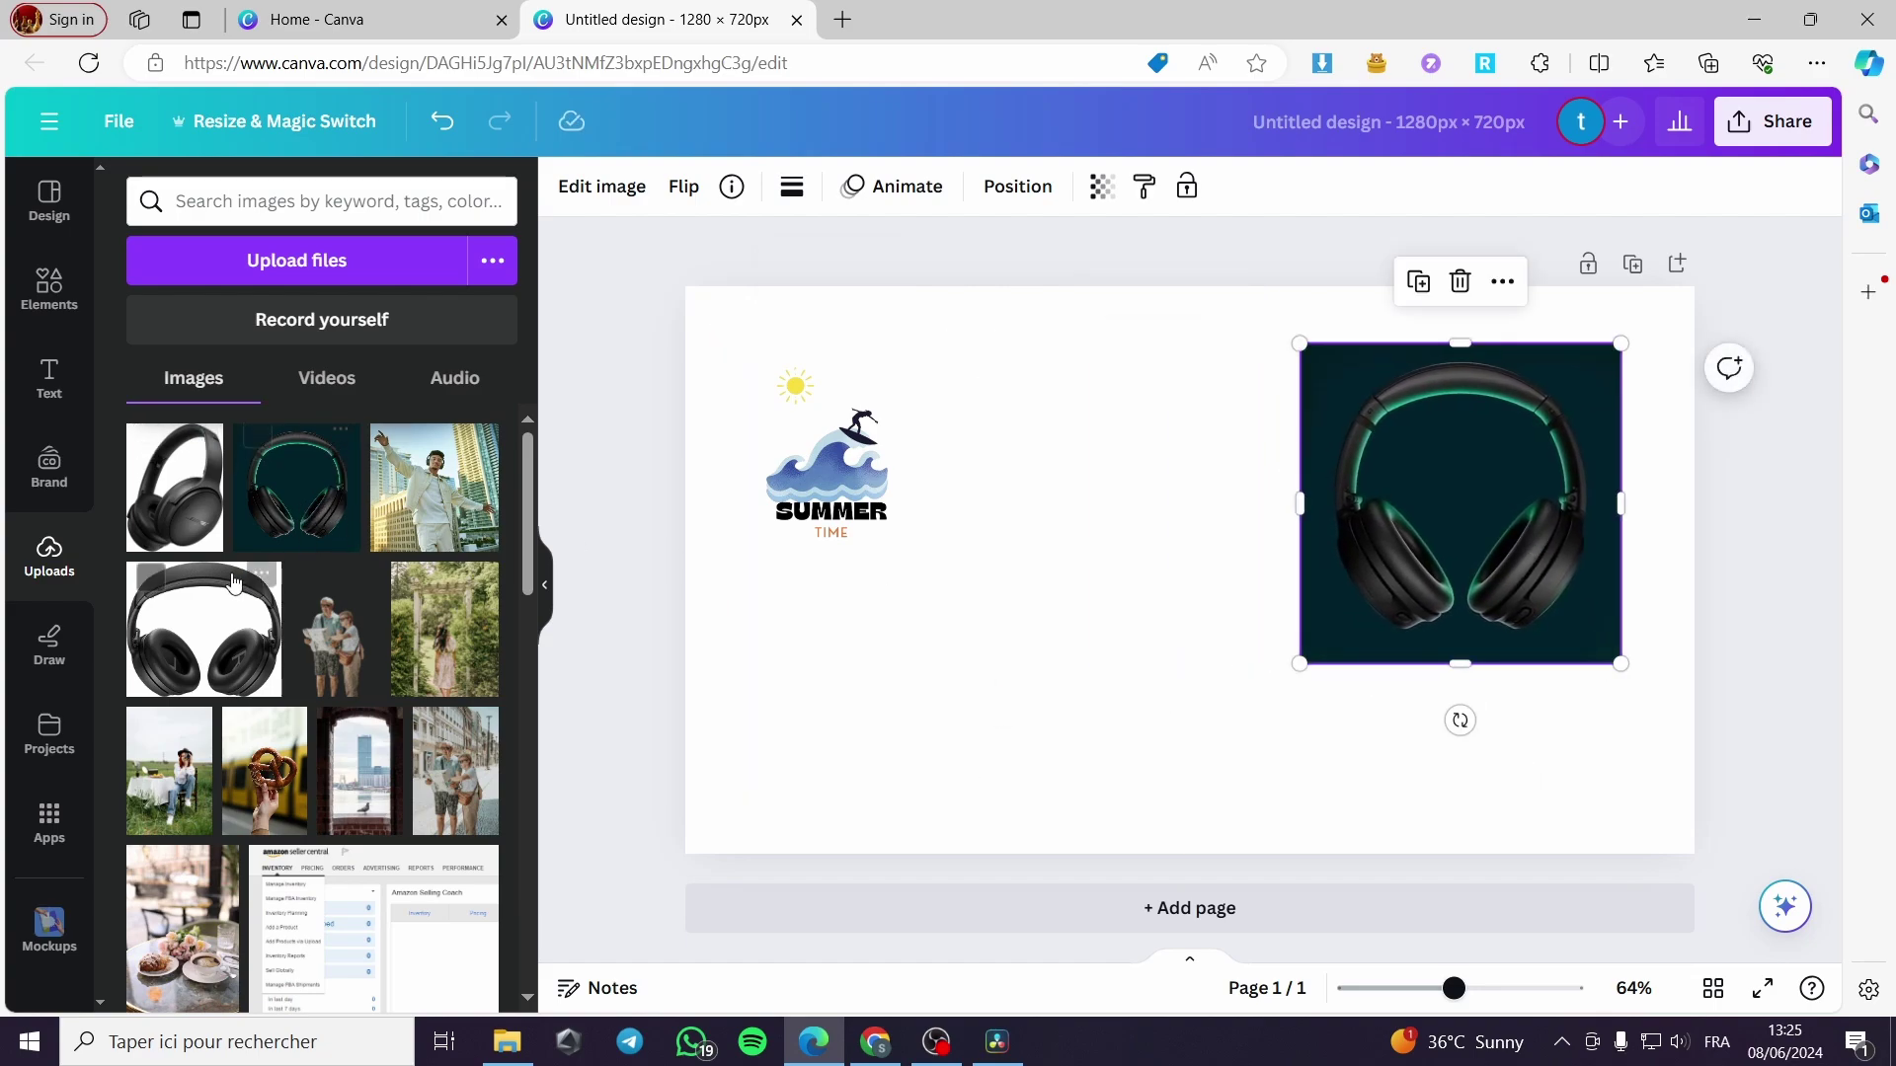
# Step: Add the black headphones photo and resize it to sit against the green photo
pyautogui.click(198, 455)
pyautogui.moveTo(1288, 627); pyautogui.dragTo(1250, 612)
pyautogui.moveTo(1163, 738); pyautogui.dragTo(1153, 727)
pyautogui.moveTo(1299, 722); pyautogui.dragTo(1269, 659)
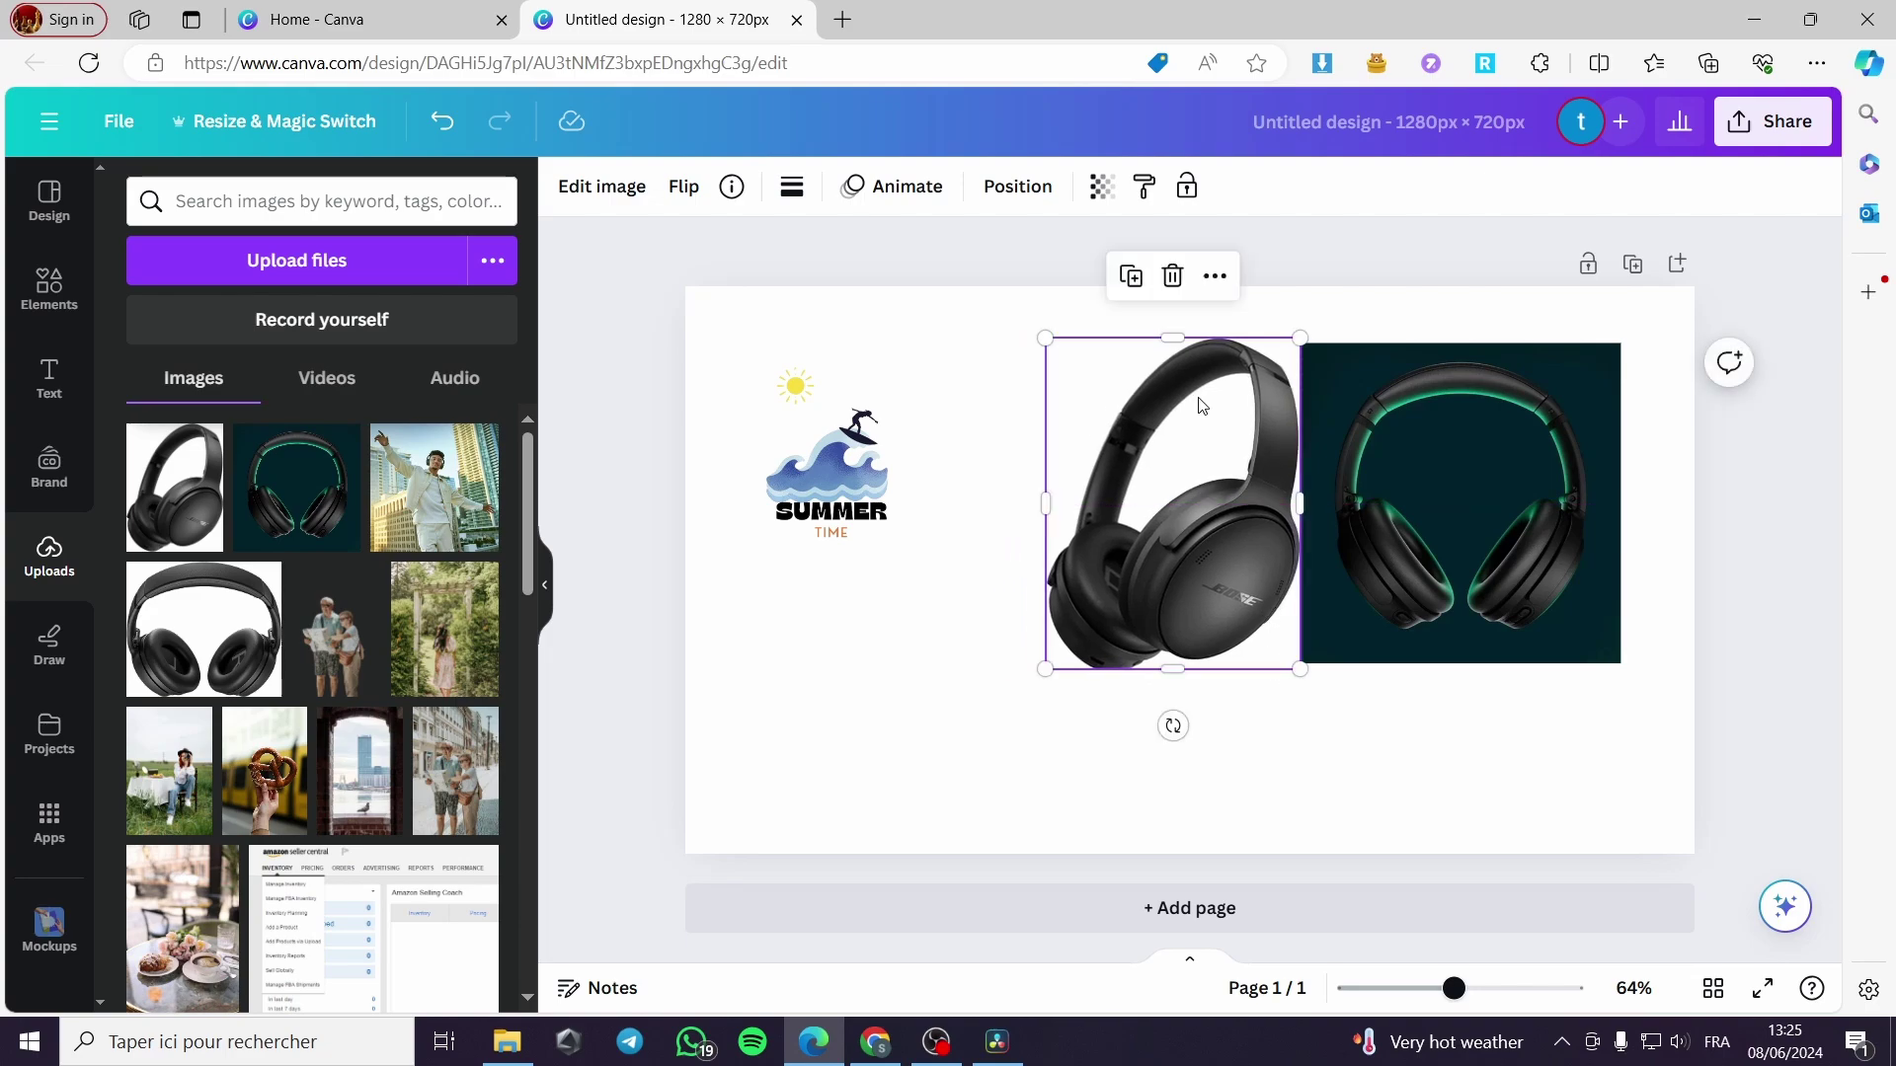
pyautogui.moveTo(1299, 339); pyautogui.dragTo(1296, 344)
pyautogui.moveTo(1042, 505); pyautogui.dragTo(1029, 505)
pyautogui.moveTo(1174, 528); pyautogui.dragTo(1299, 505)
pyautogui.moveTo(1416, 517); pyautogui.dragTo(1098, 521)
pyautogui.moveTo(1140, 671); pyautogui.dragTo(1140, 662)
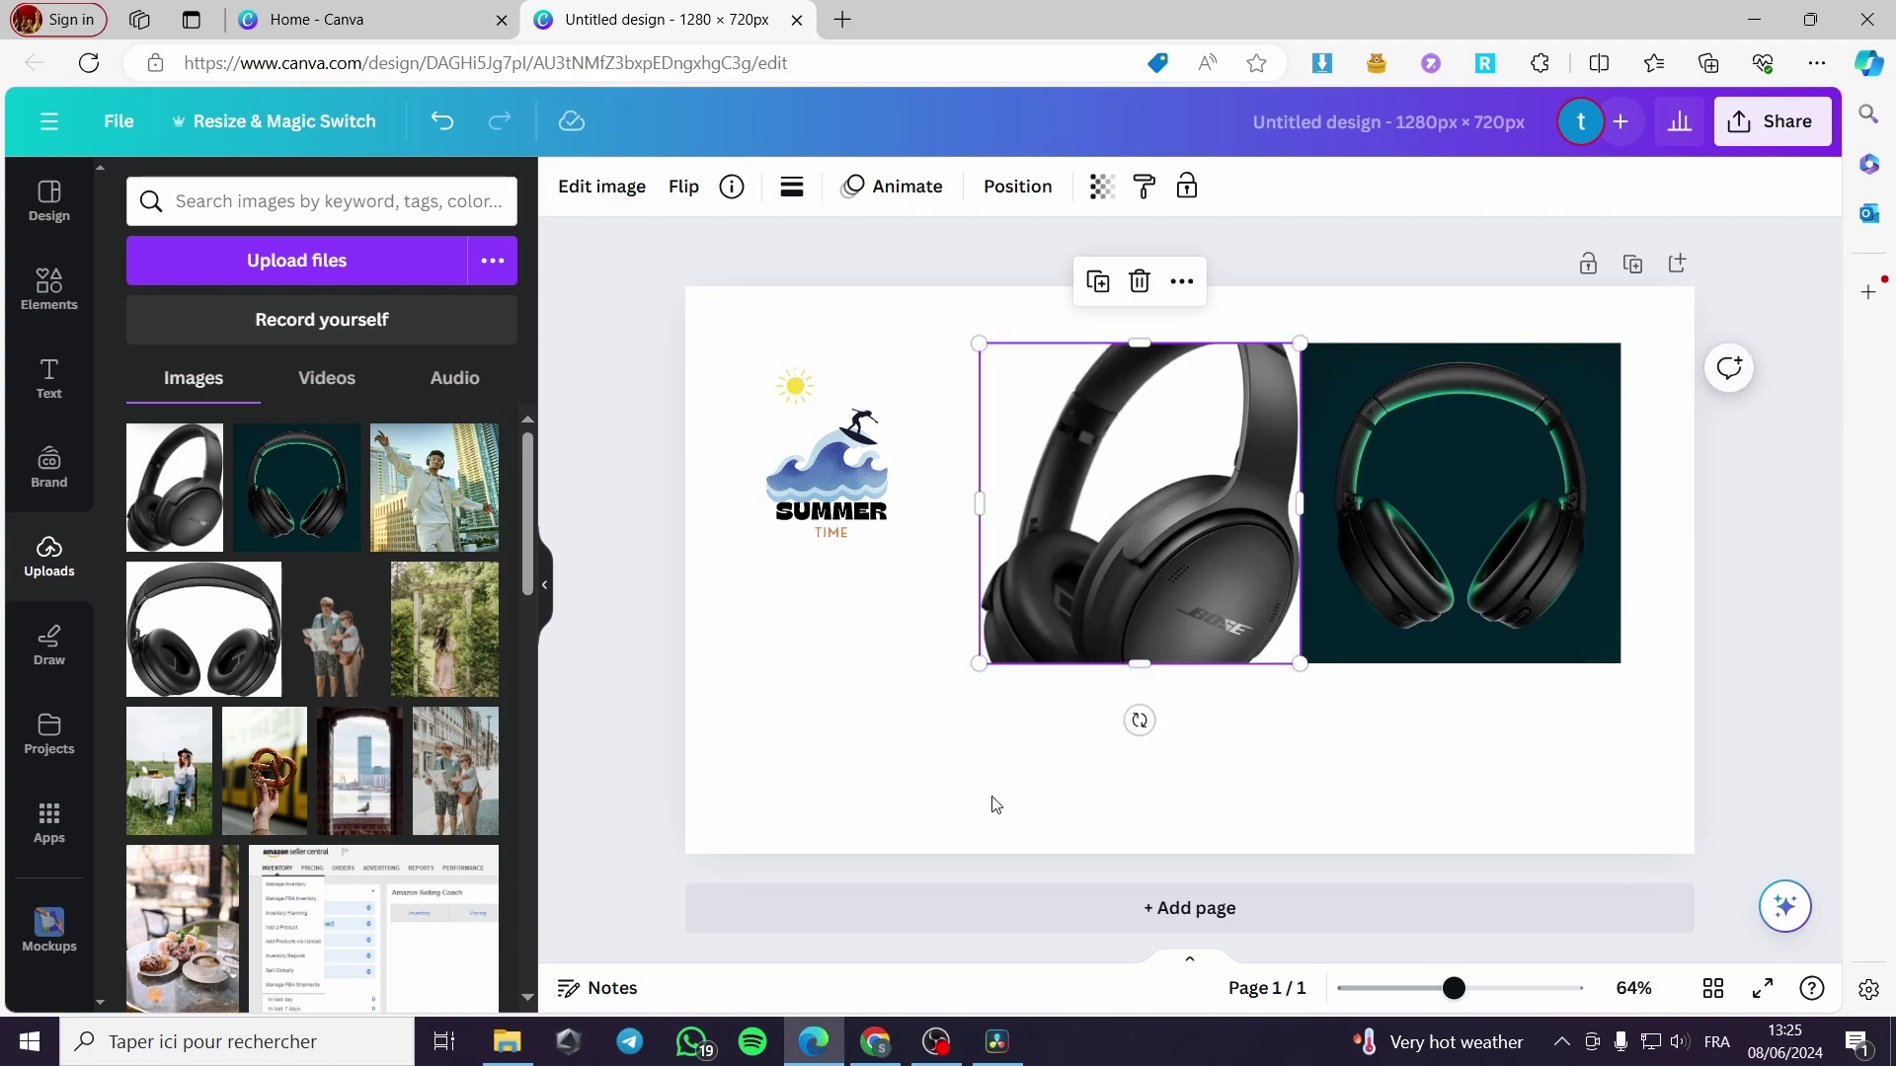
# Step: Select the Summer Time logo and bring up its Edit image options
pyautogui.click(834, 578)
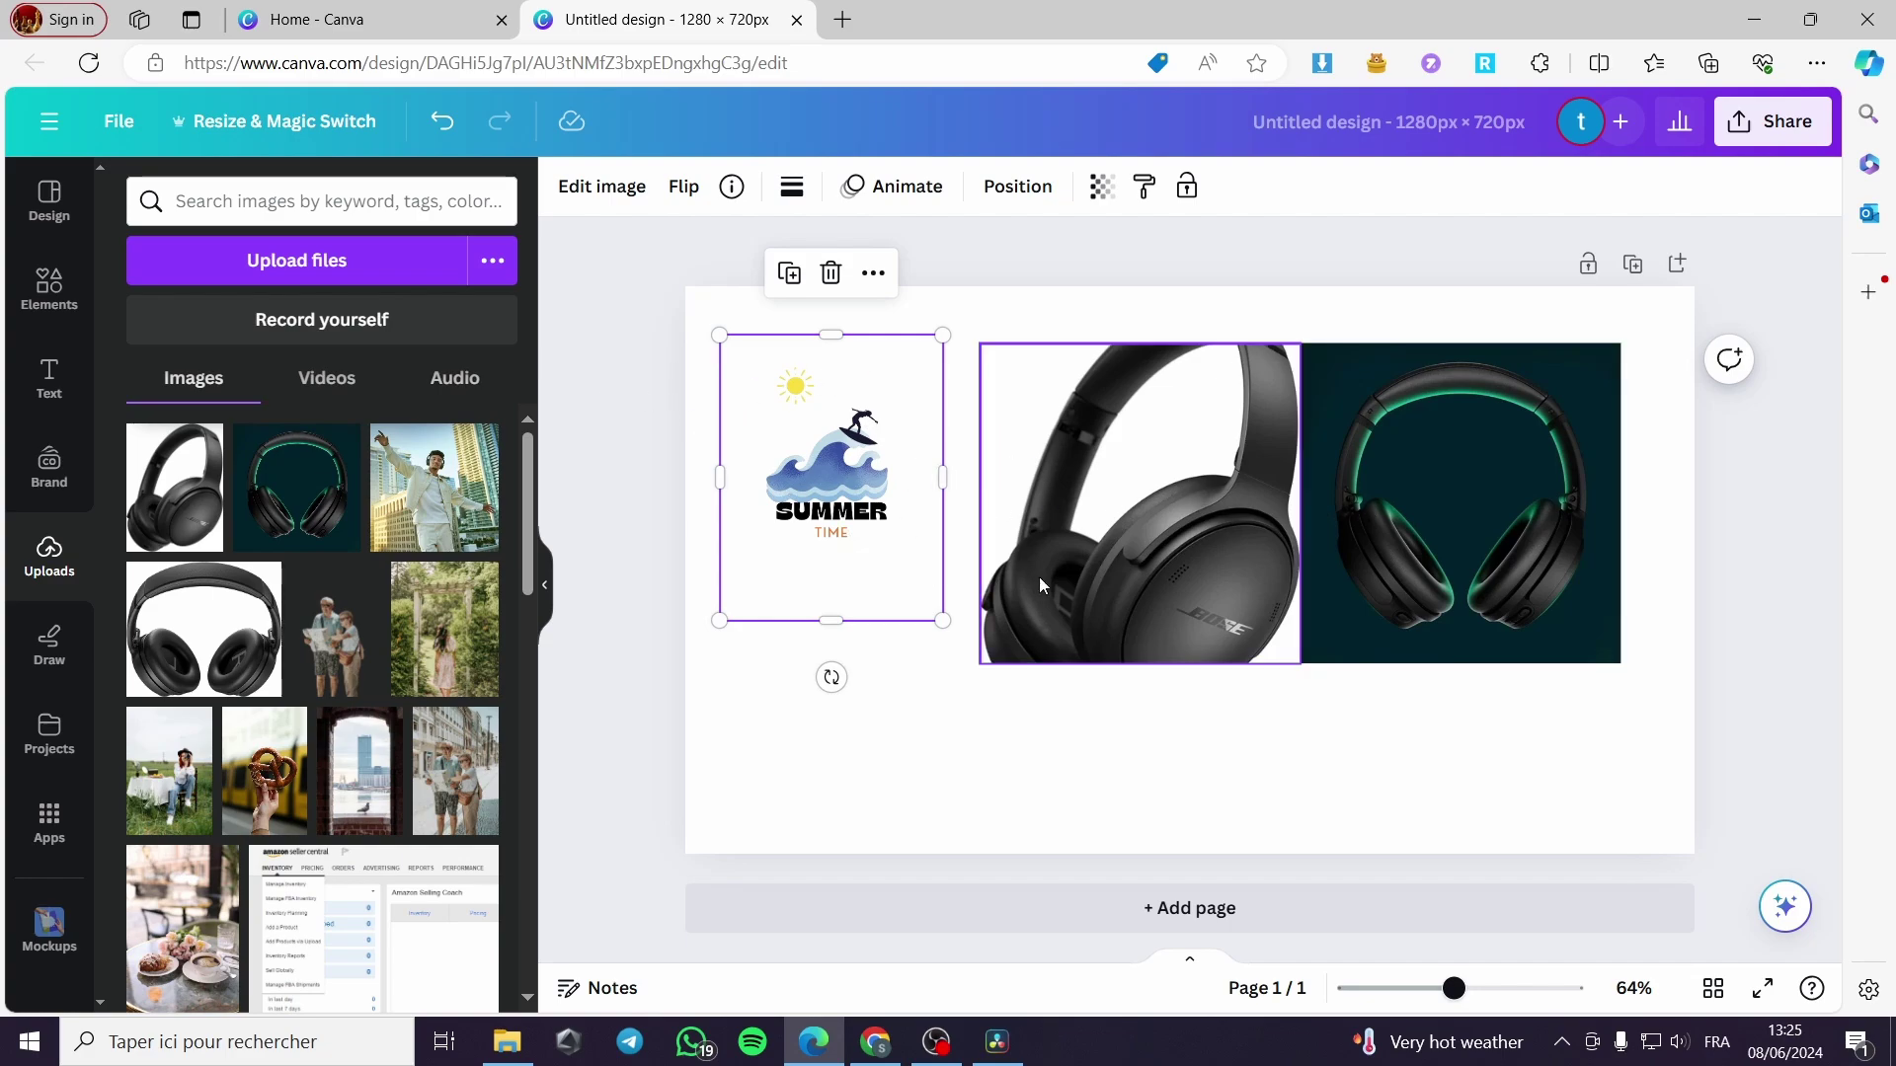
pyautogui.click(618, 203)
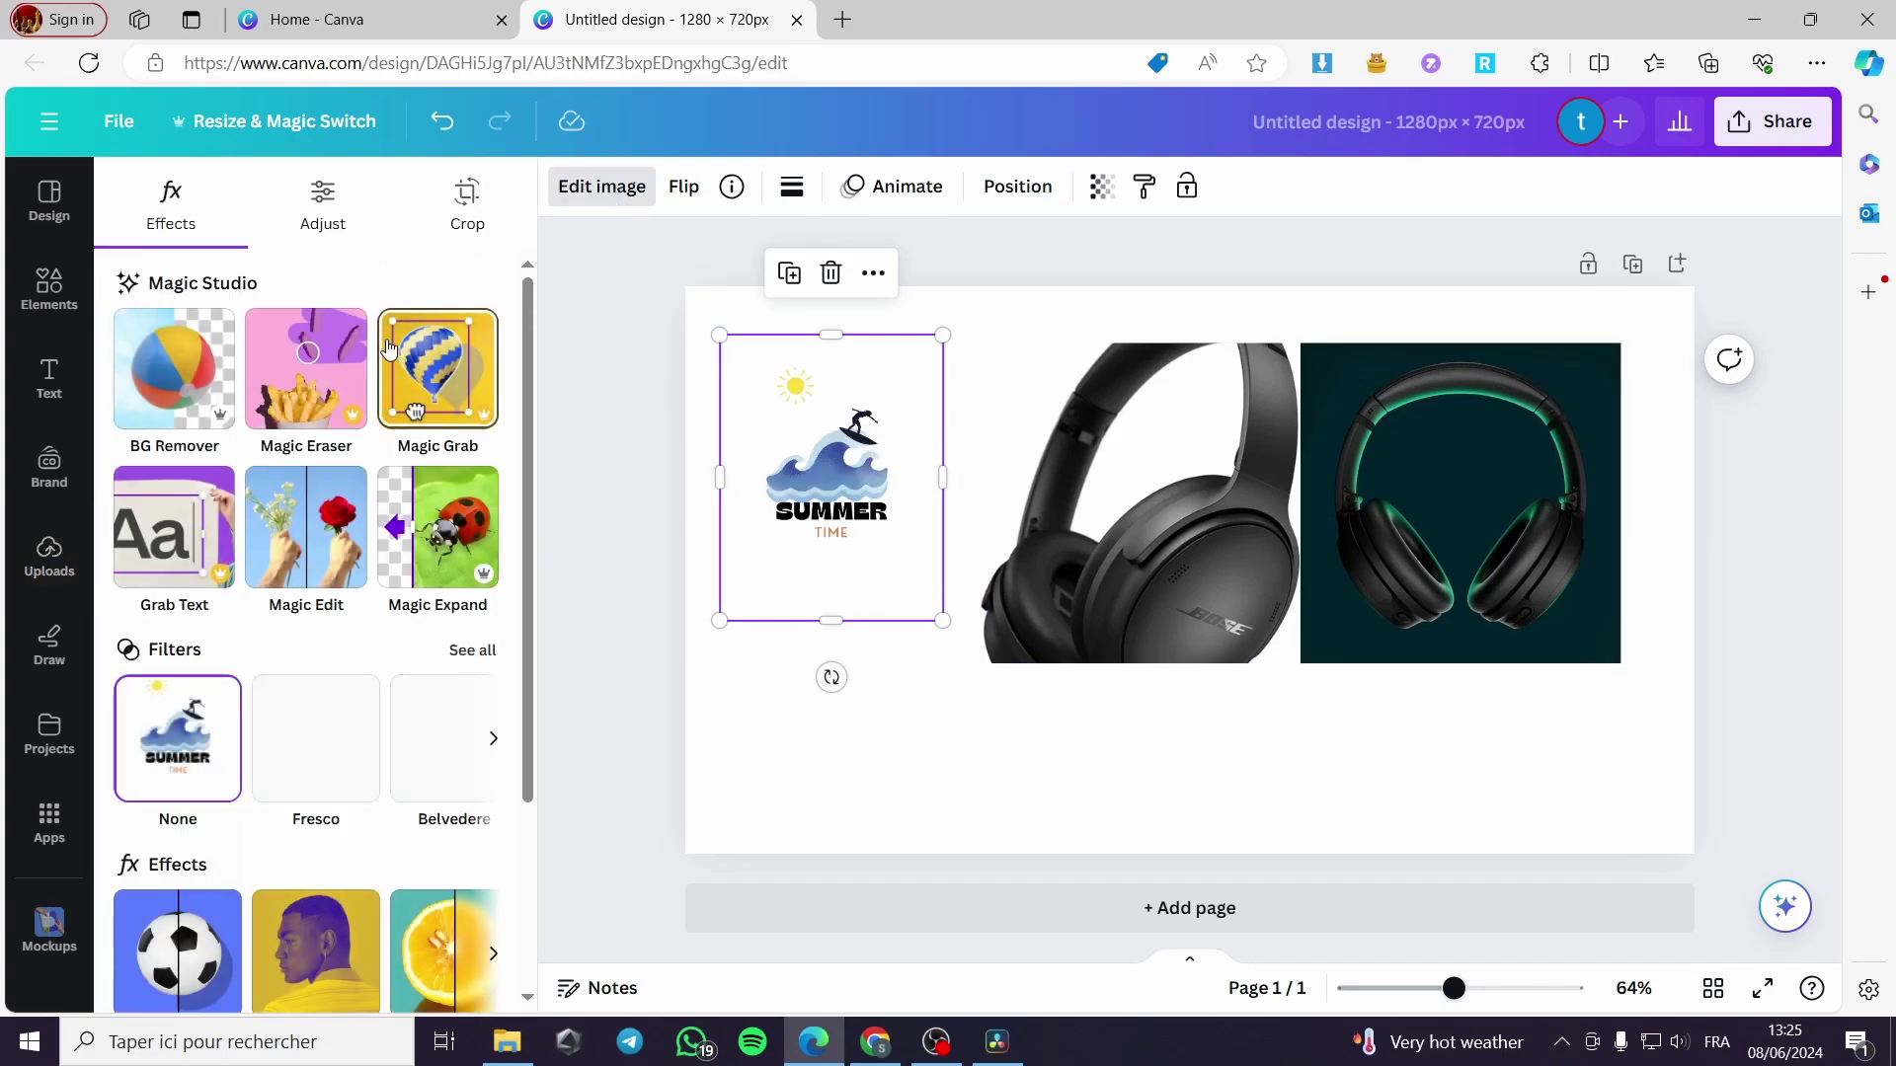
pyautogui.scroll(-3, 413, 370)
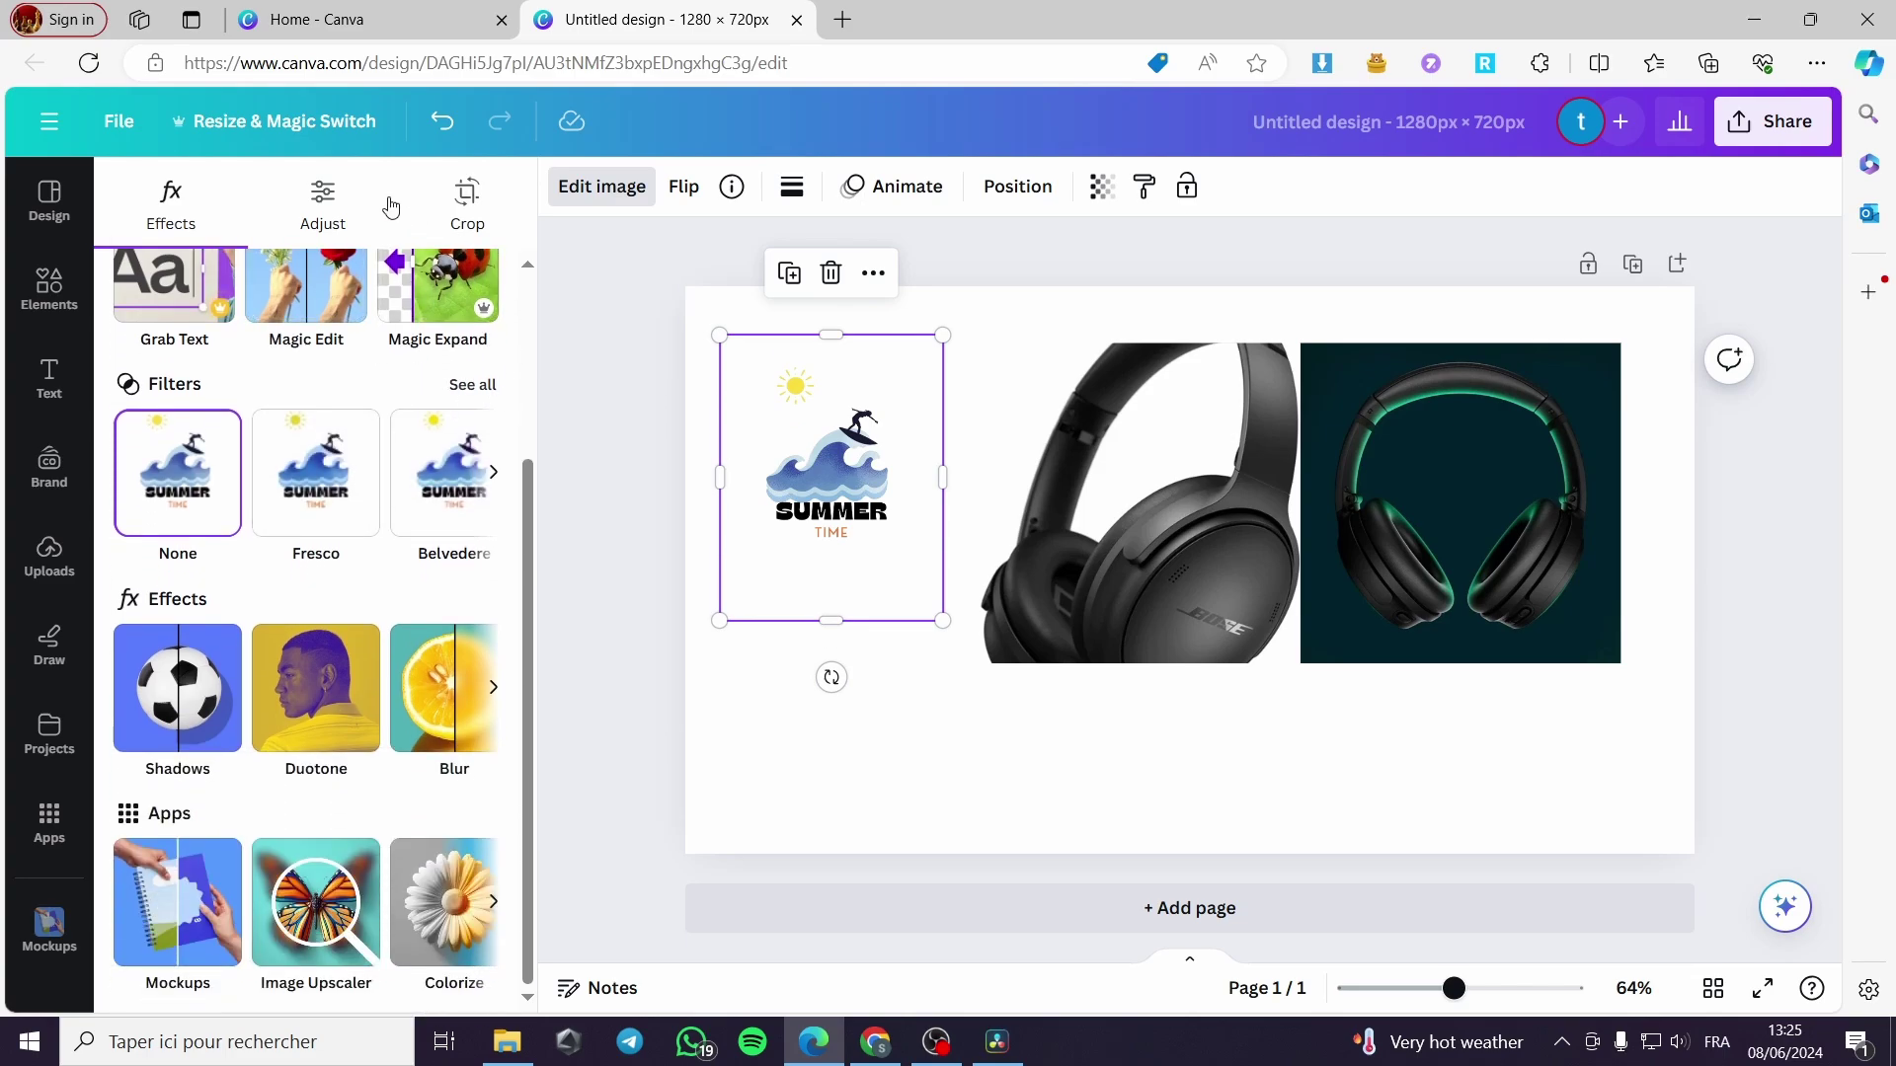
pyautogui.scroll(3, 514, 359)
pyautogui.scroll(-3, 350, 606)
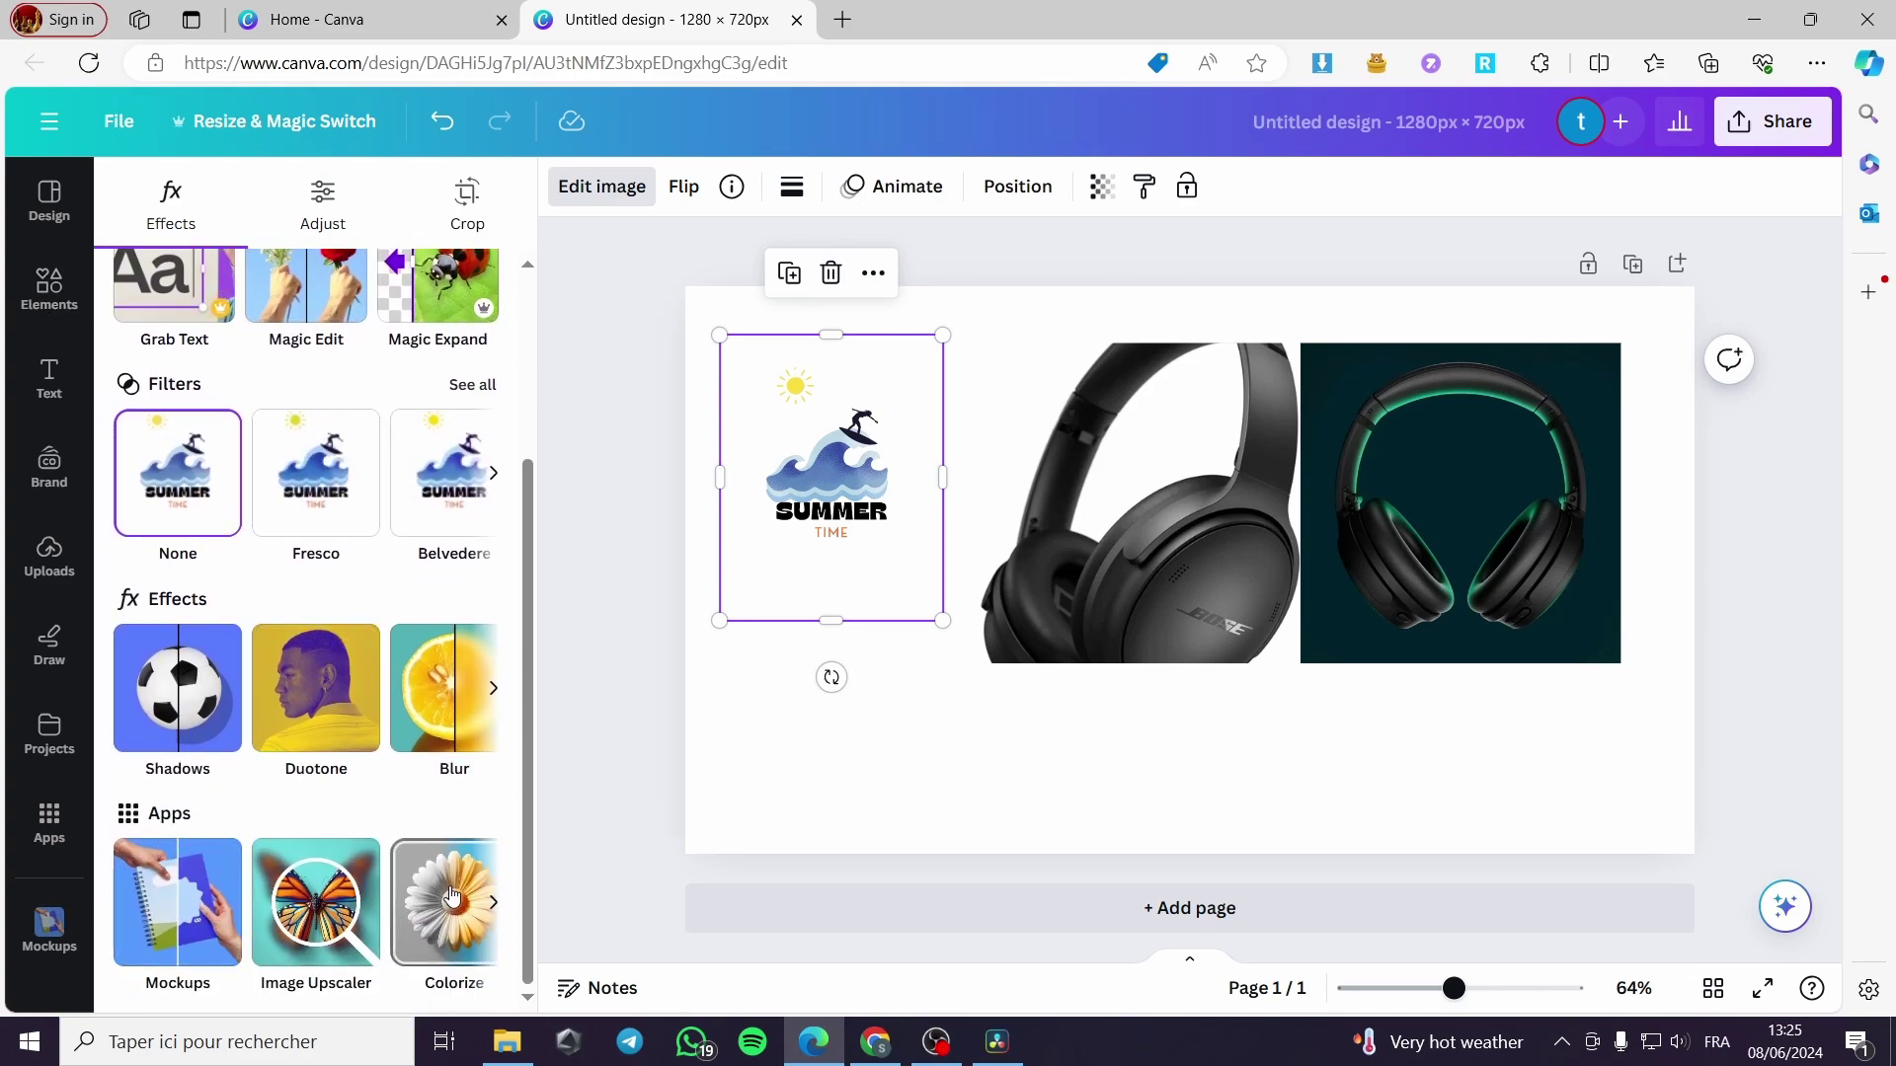
# Step: Search the Apps directory for 'skew' and pick the Skew Image app
pyautogui.click(50, 823)
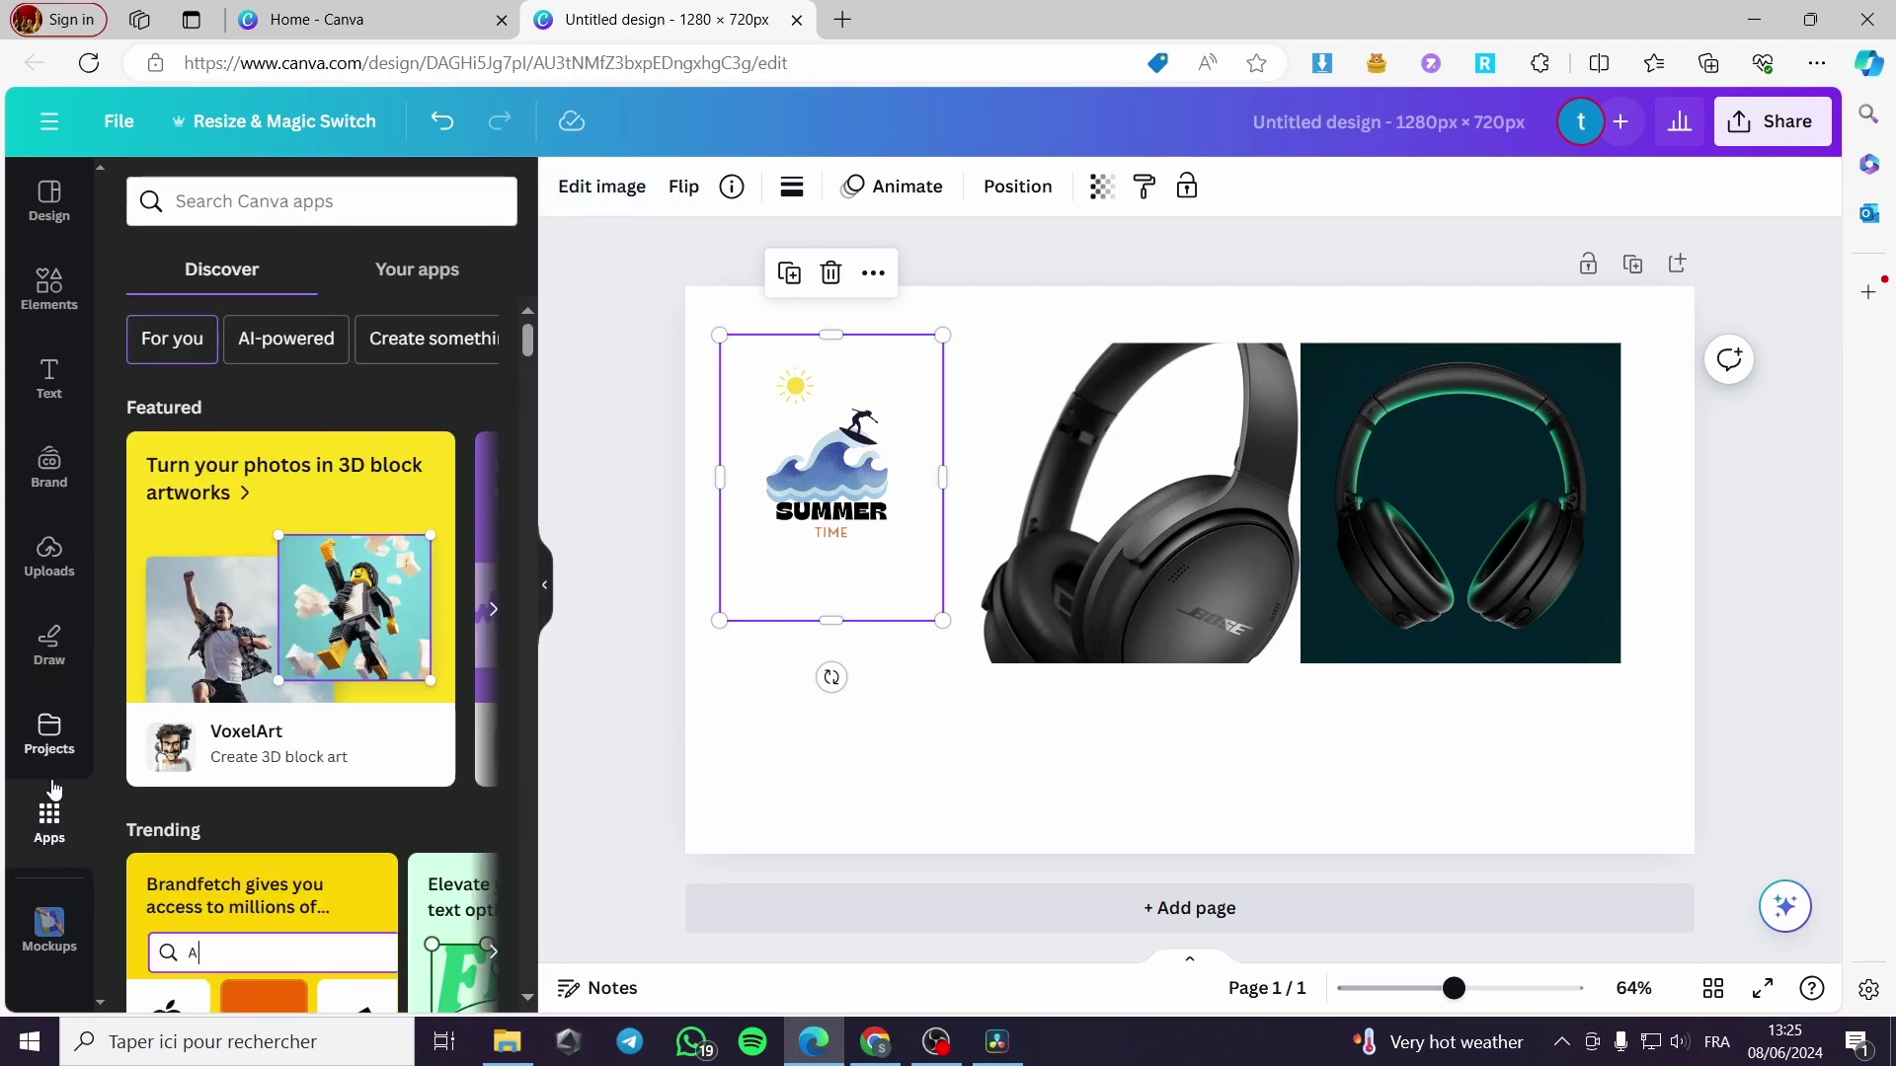
pyautogui.click(329, 203)
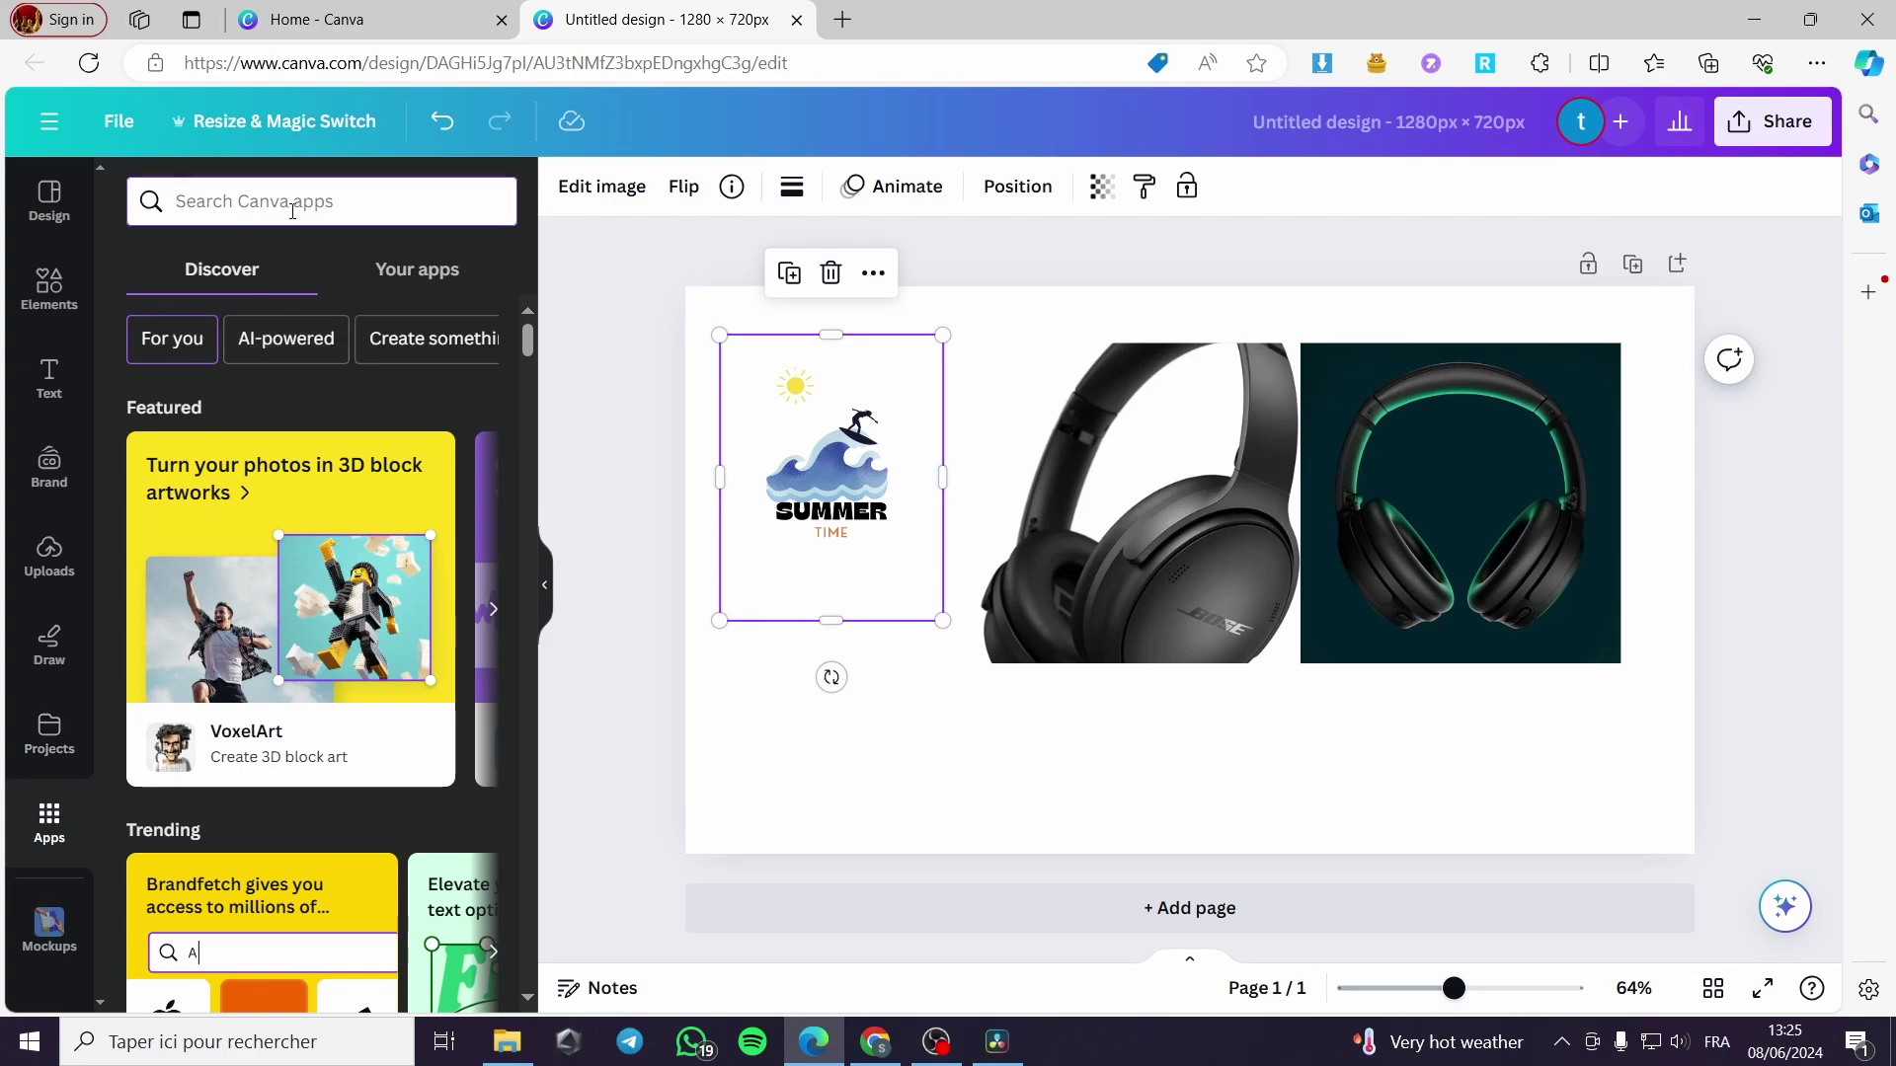
pyautogui.write('s')
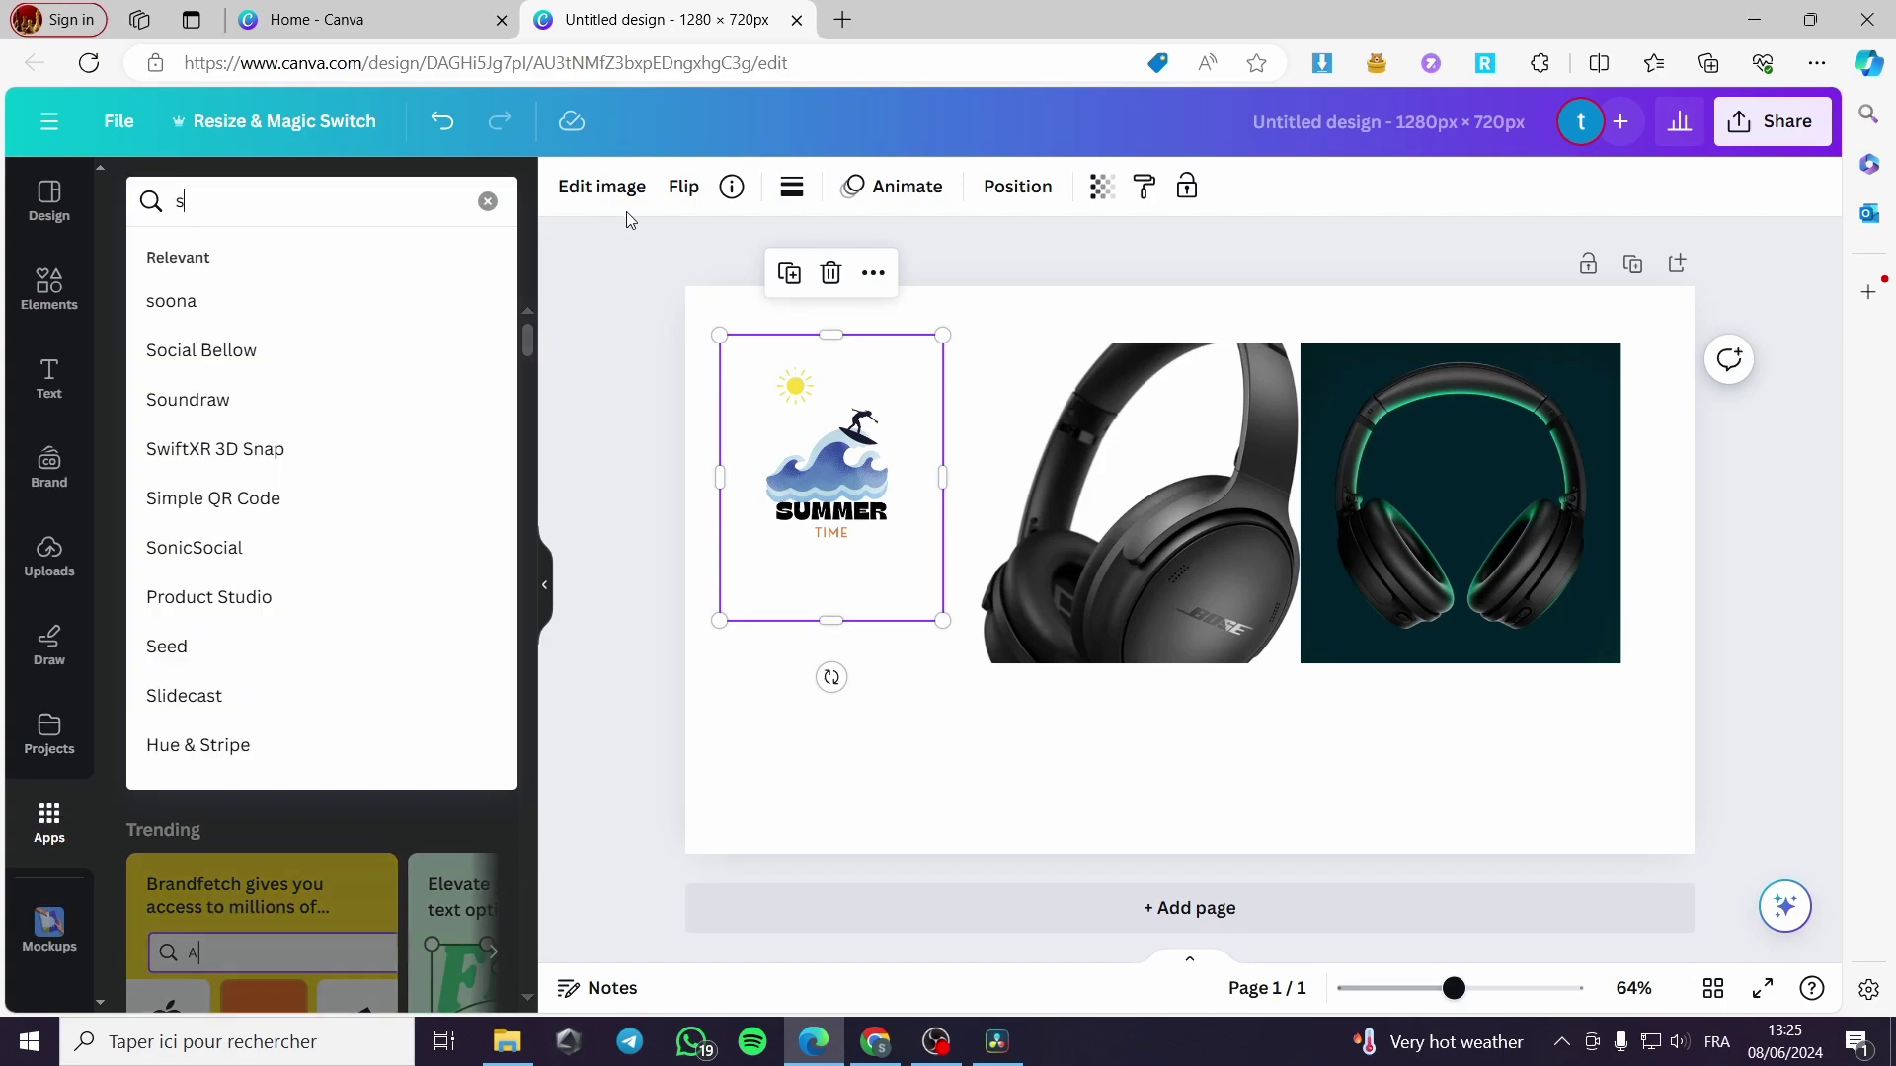
pyautogui.write('kew')
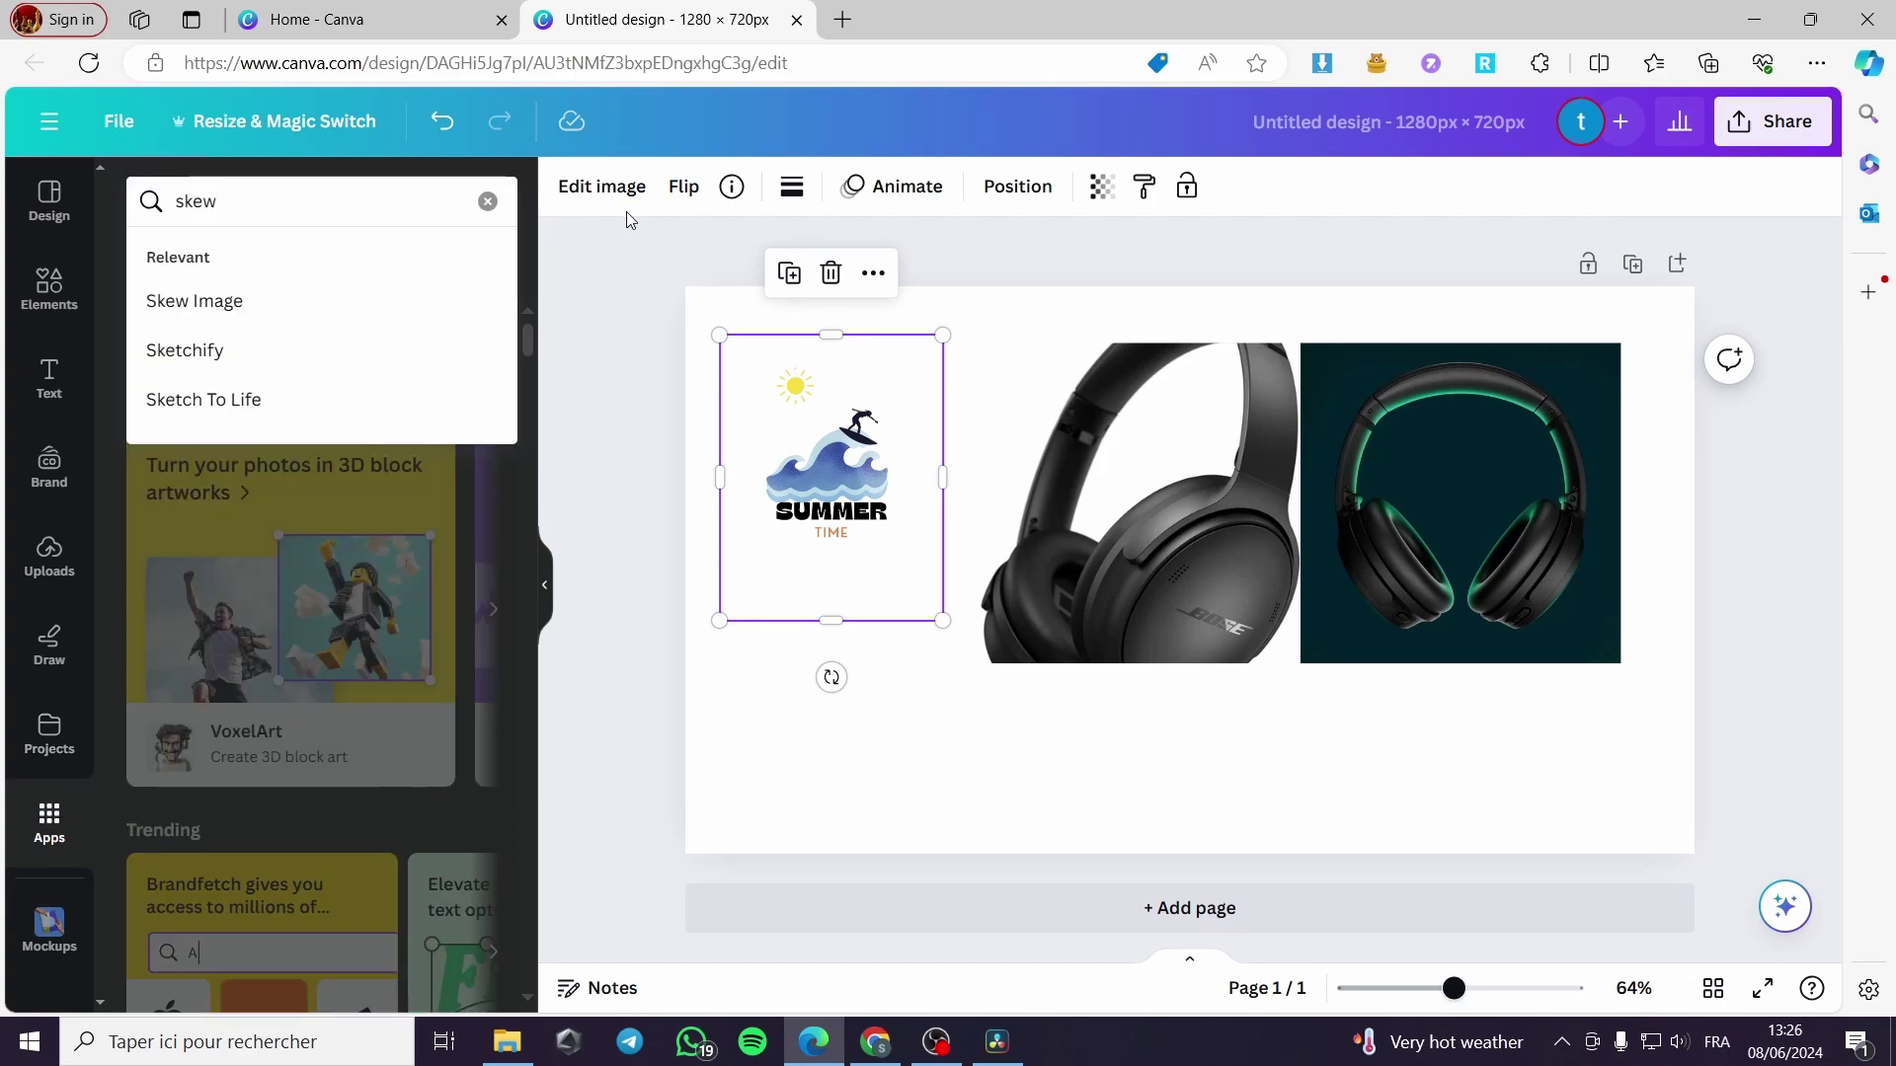
pyautogui.click(190, 306)
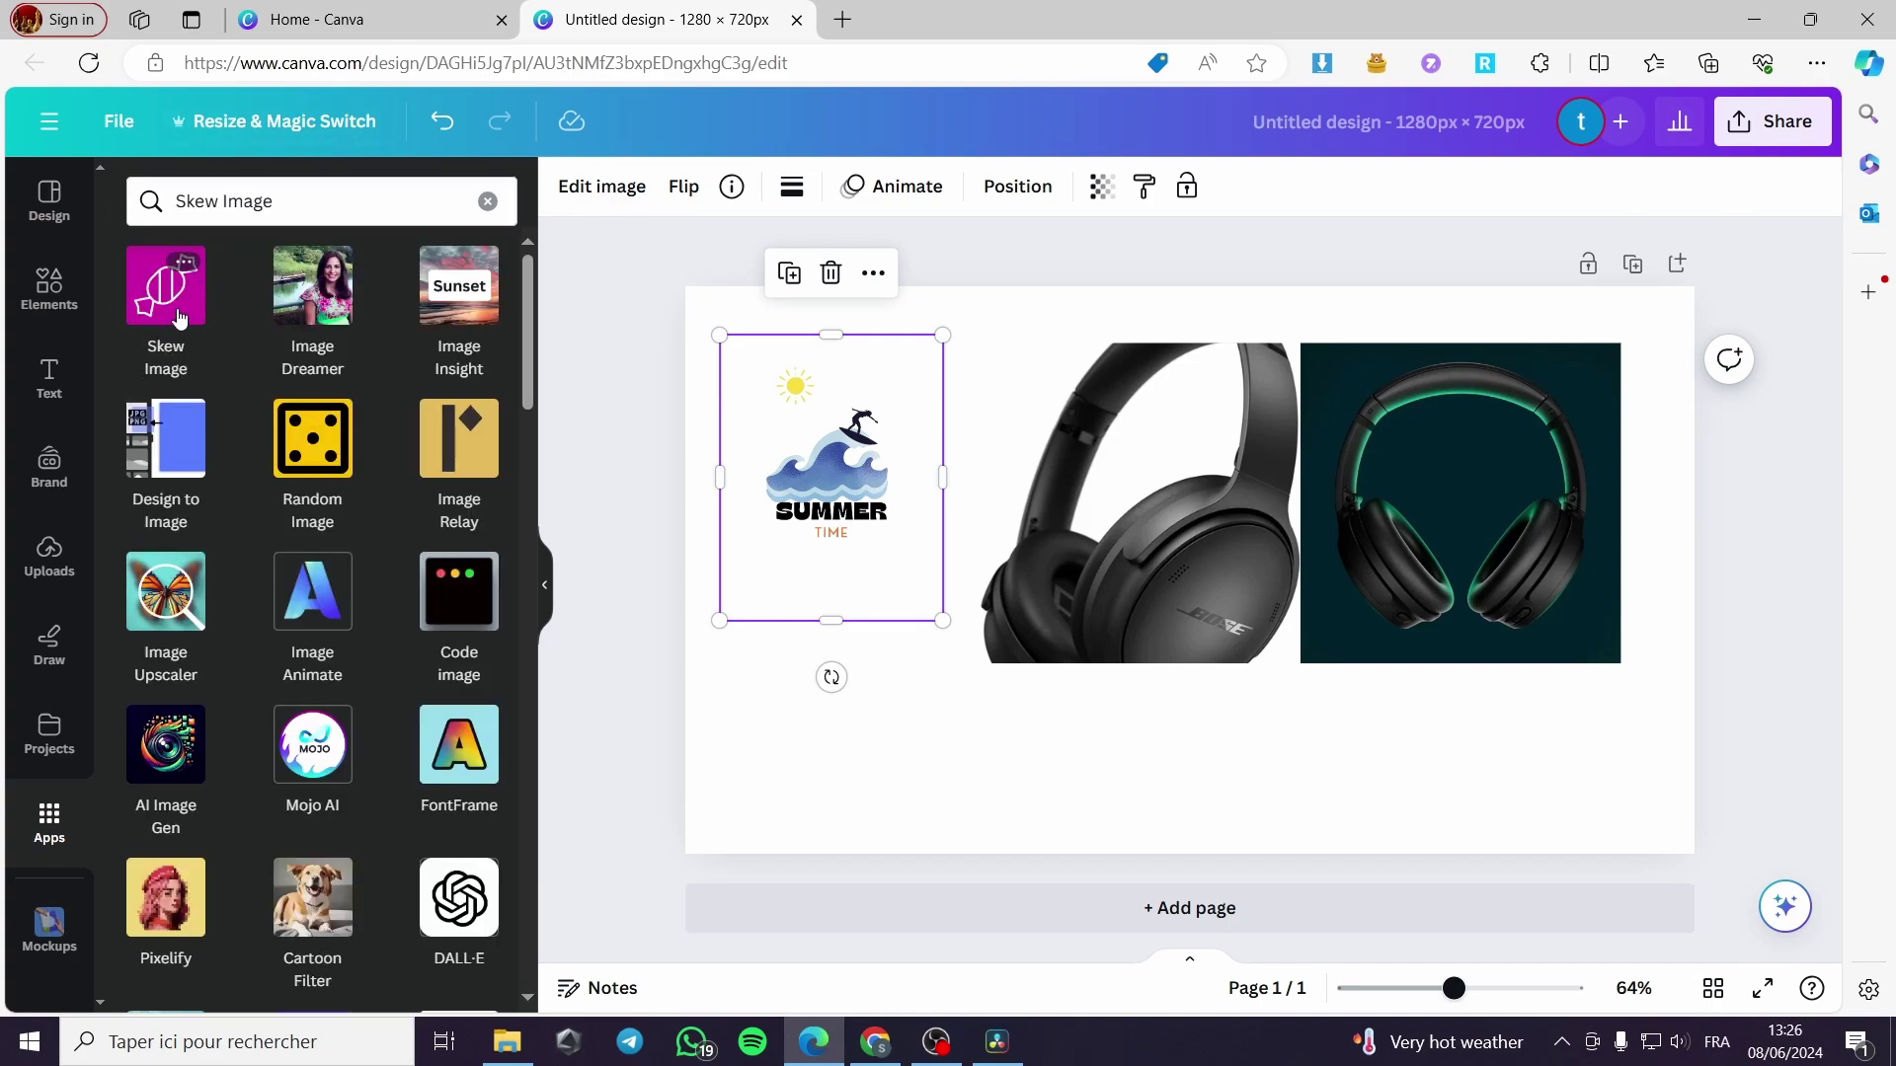
# Step: Launch Skew Image and add a logo copy skewed −47° horizontally and 31° vertically
pyautogui.click(179, 316)
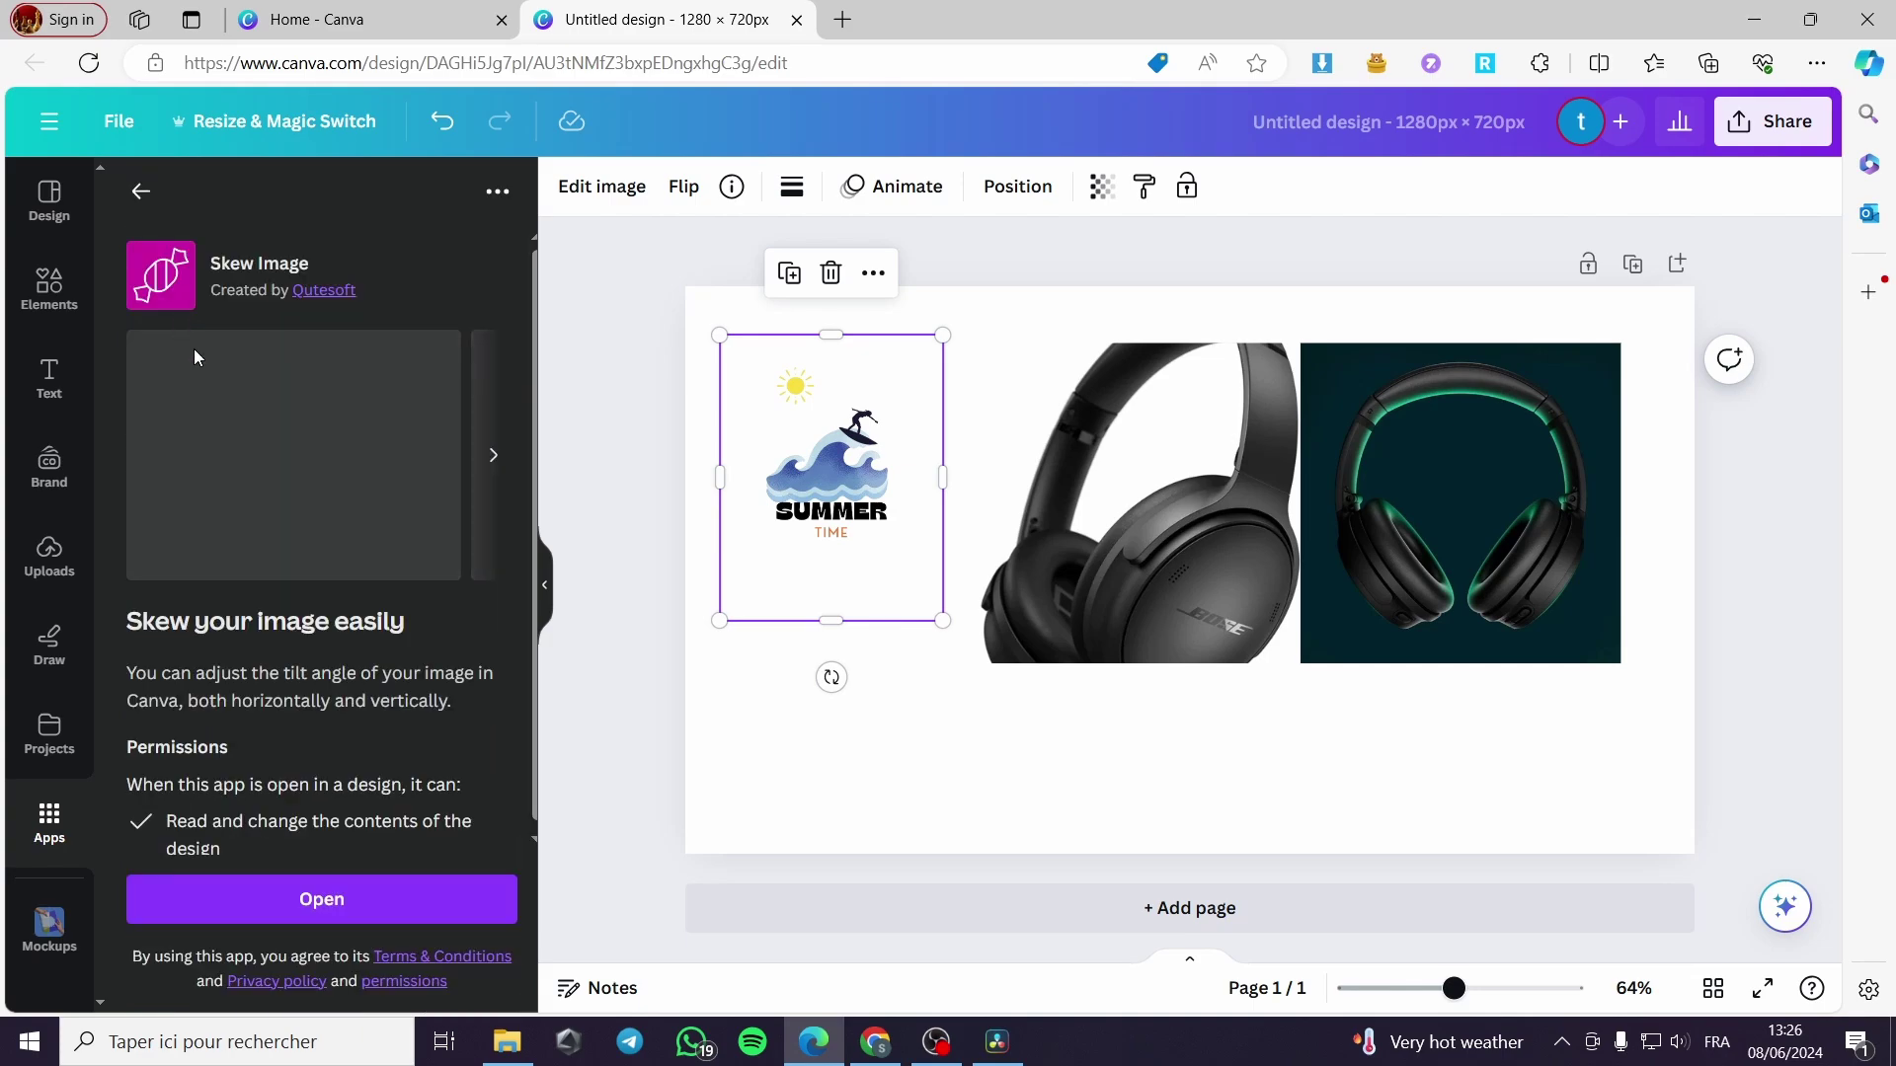
pyautogui.click(329, 915)
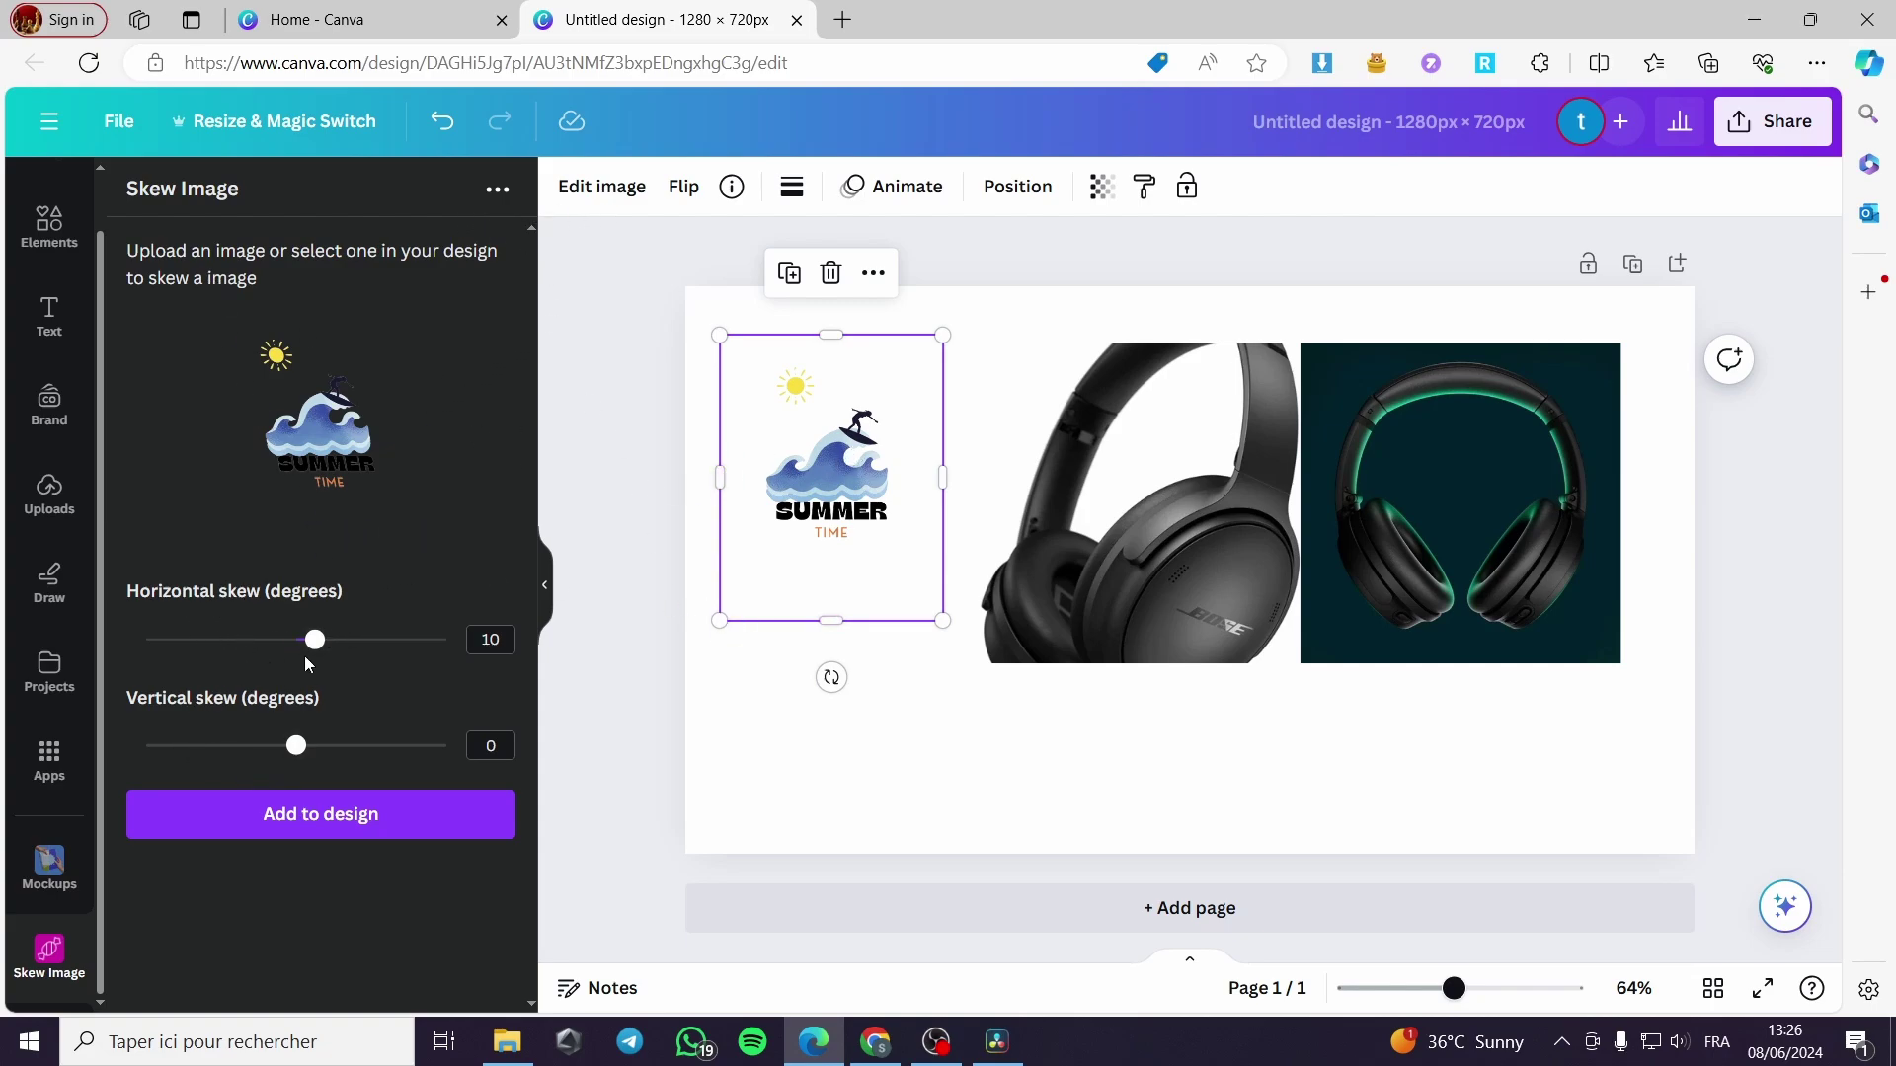
pyautogui.moveTo(317, 649); pyautogui.dragTo(248, 653)
pyautogui.moveTo(298, 753); pyautogui.dragTo(358, 760)
pyautogui.moveTo(246, 639)
pyautogui.mouseDown()
pyautogui.moveTo(338, 640)
pyautogui.moveTo(213, 652)
pyautogui.mouseUp()
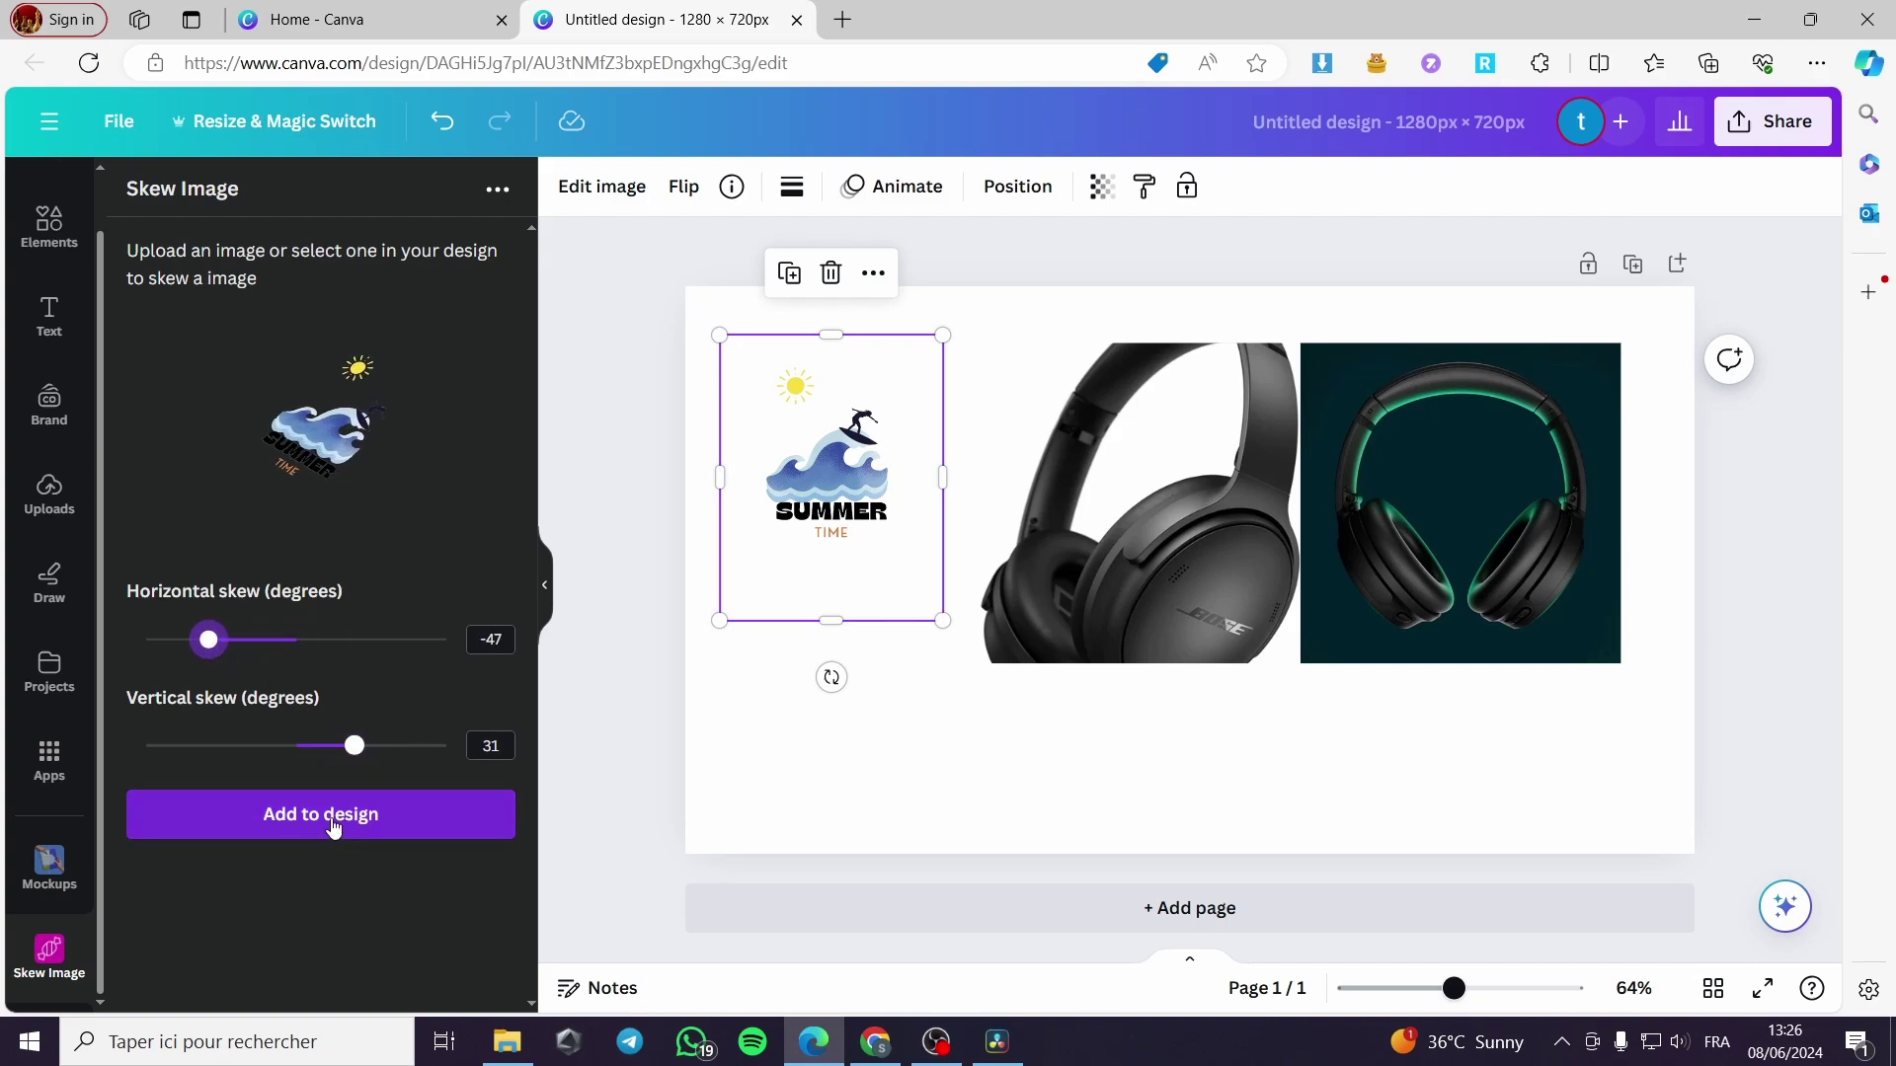
pyautogui.click(334, 830)
# Step: Move the skewed logo up against the original's lower part, then select the black headphones
pyautogui.moveTo(1198, 506); pyautogui.dragTo(874, 672)
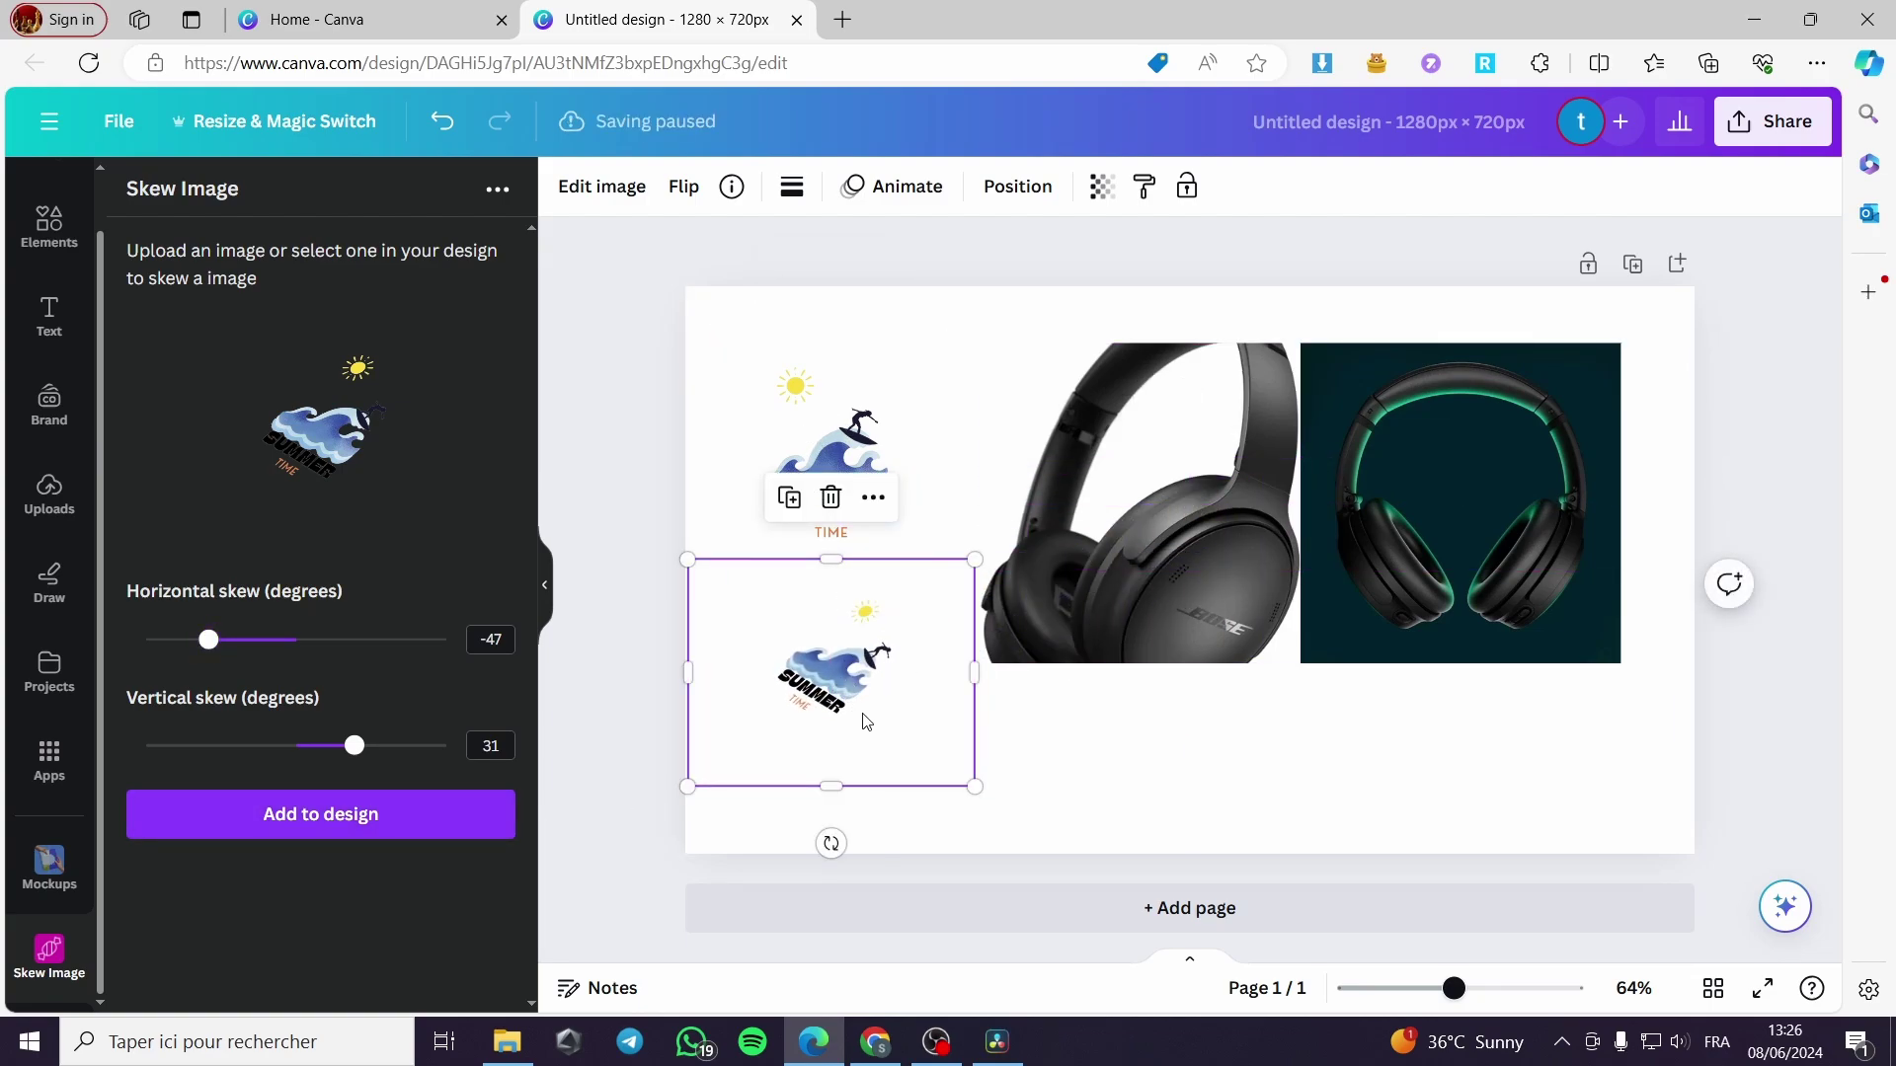
pyautogui.moveTo(867, 708); pyautogui.dragTo(798, 615)
pyautogui.click(995, 622)
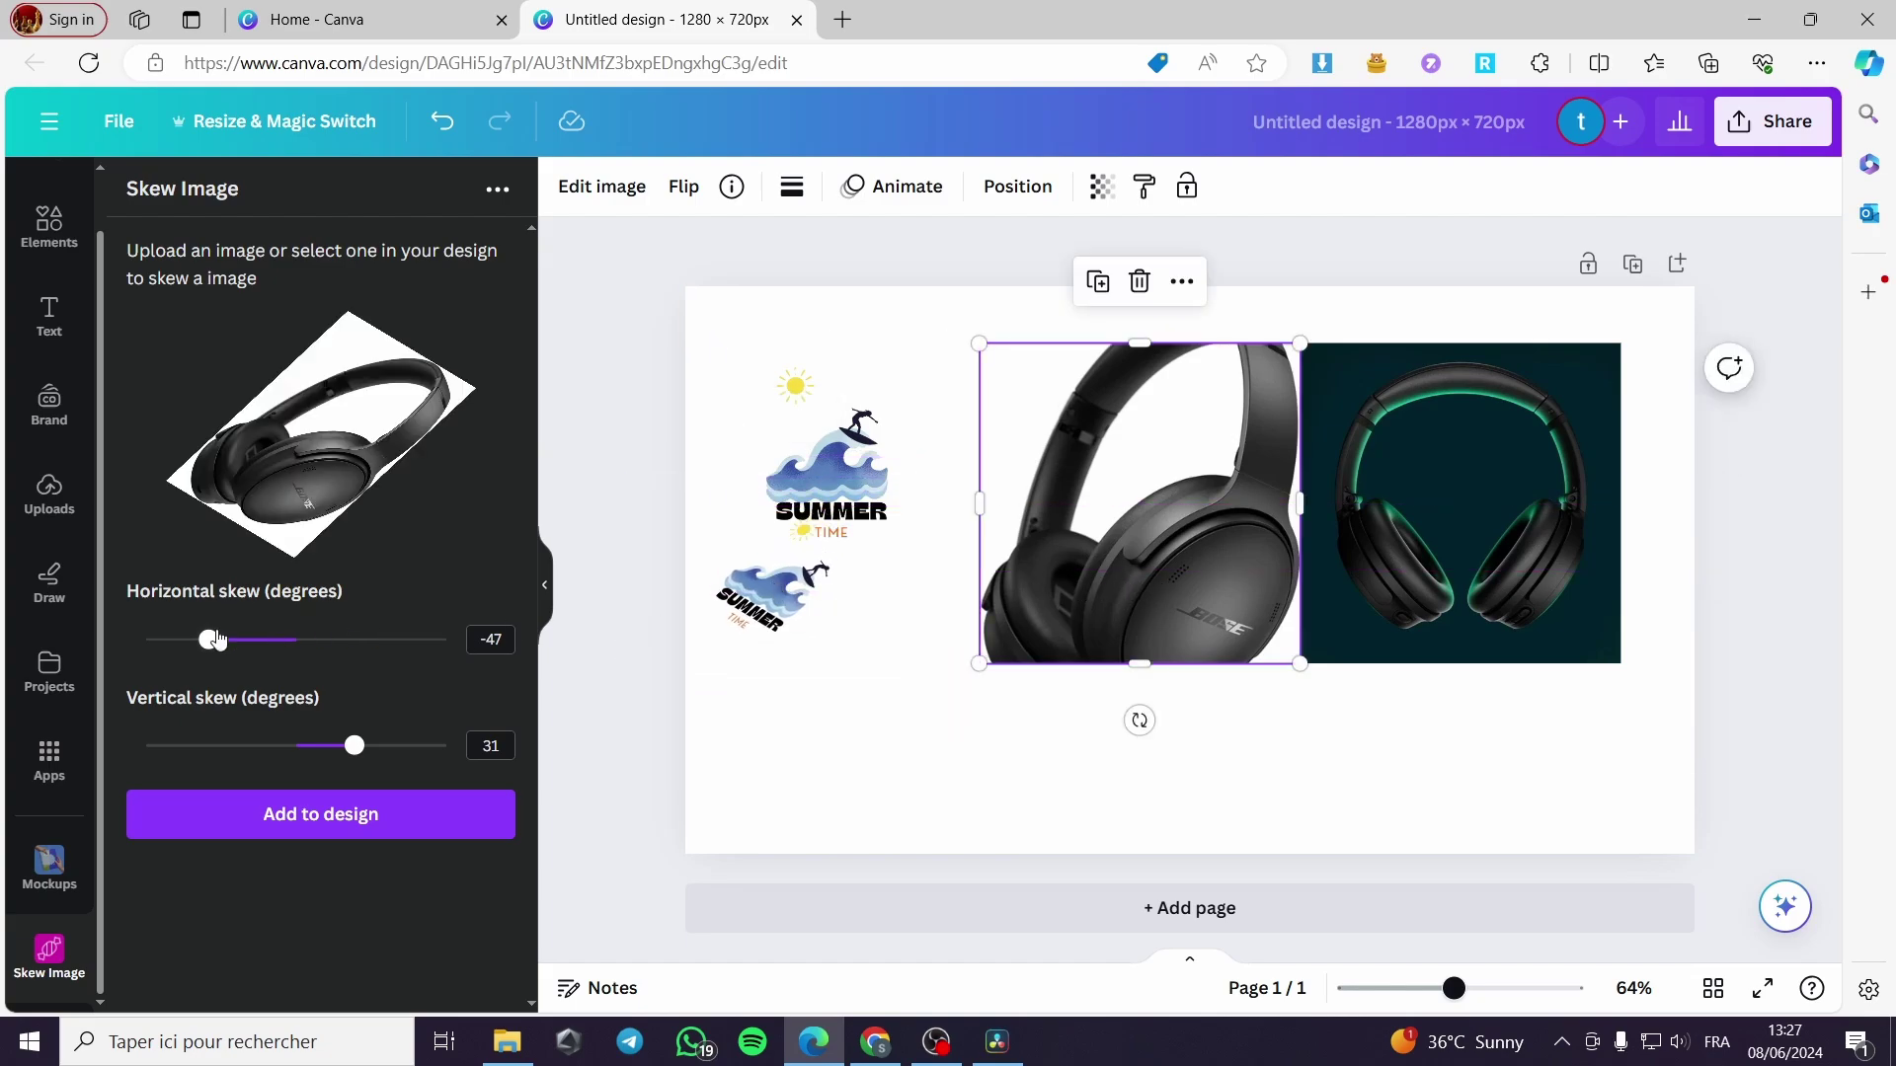
# Step: Add a black-headphones copy skewed 28° horizontally and −45° vertically, placed right of the teal photo
pyautogui.moveTo(211, 642); pyautogui.dragTo(294, 652)
pyautogui.moveTo(354, 747); pyautogui.dragTo(226, 759)
pyautogui.moveTo(291, 644); pyautogui.dragTo(352, 654)
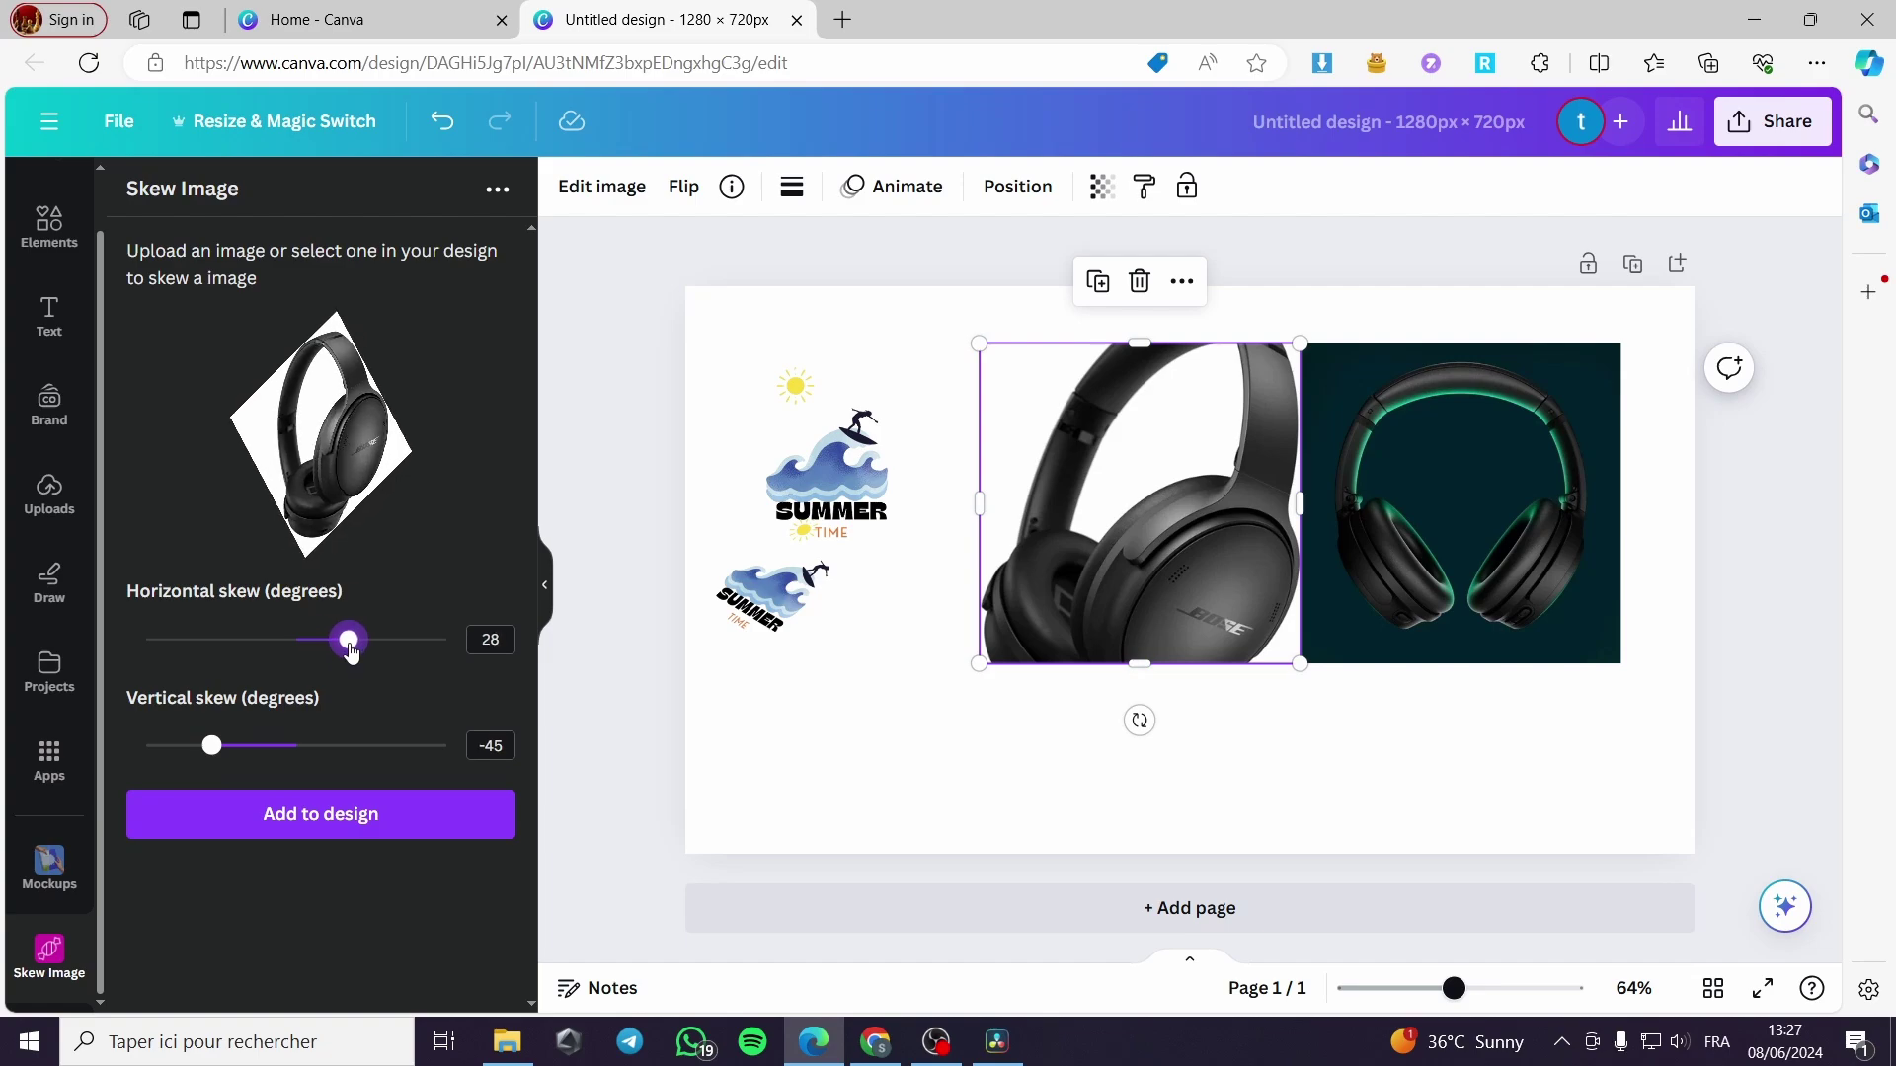
pyautogui.click(358, 828)
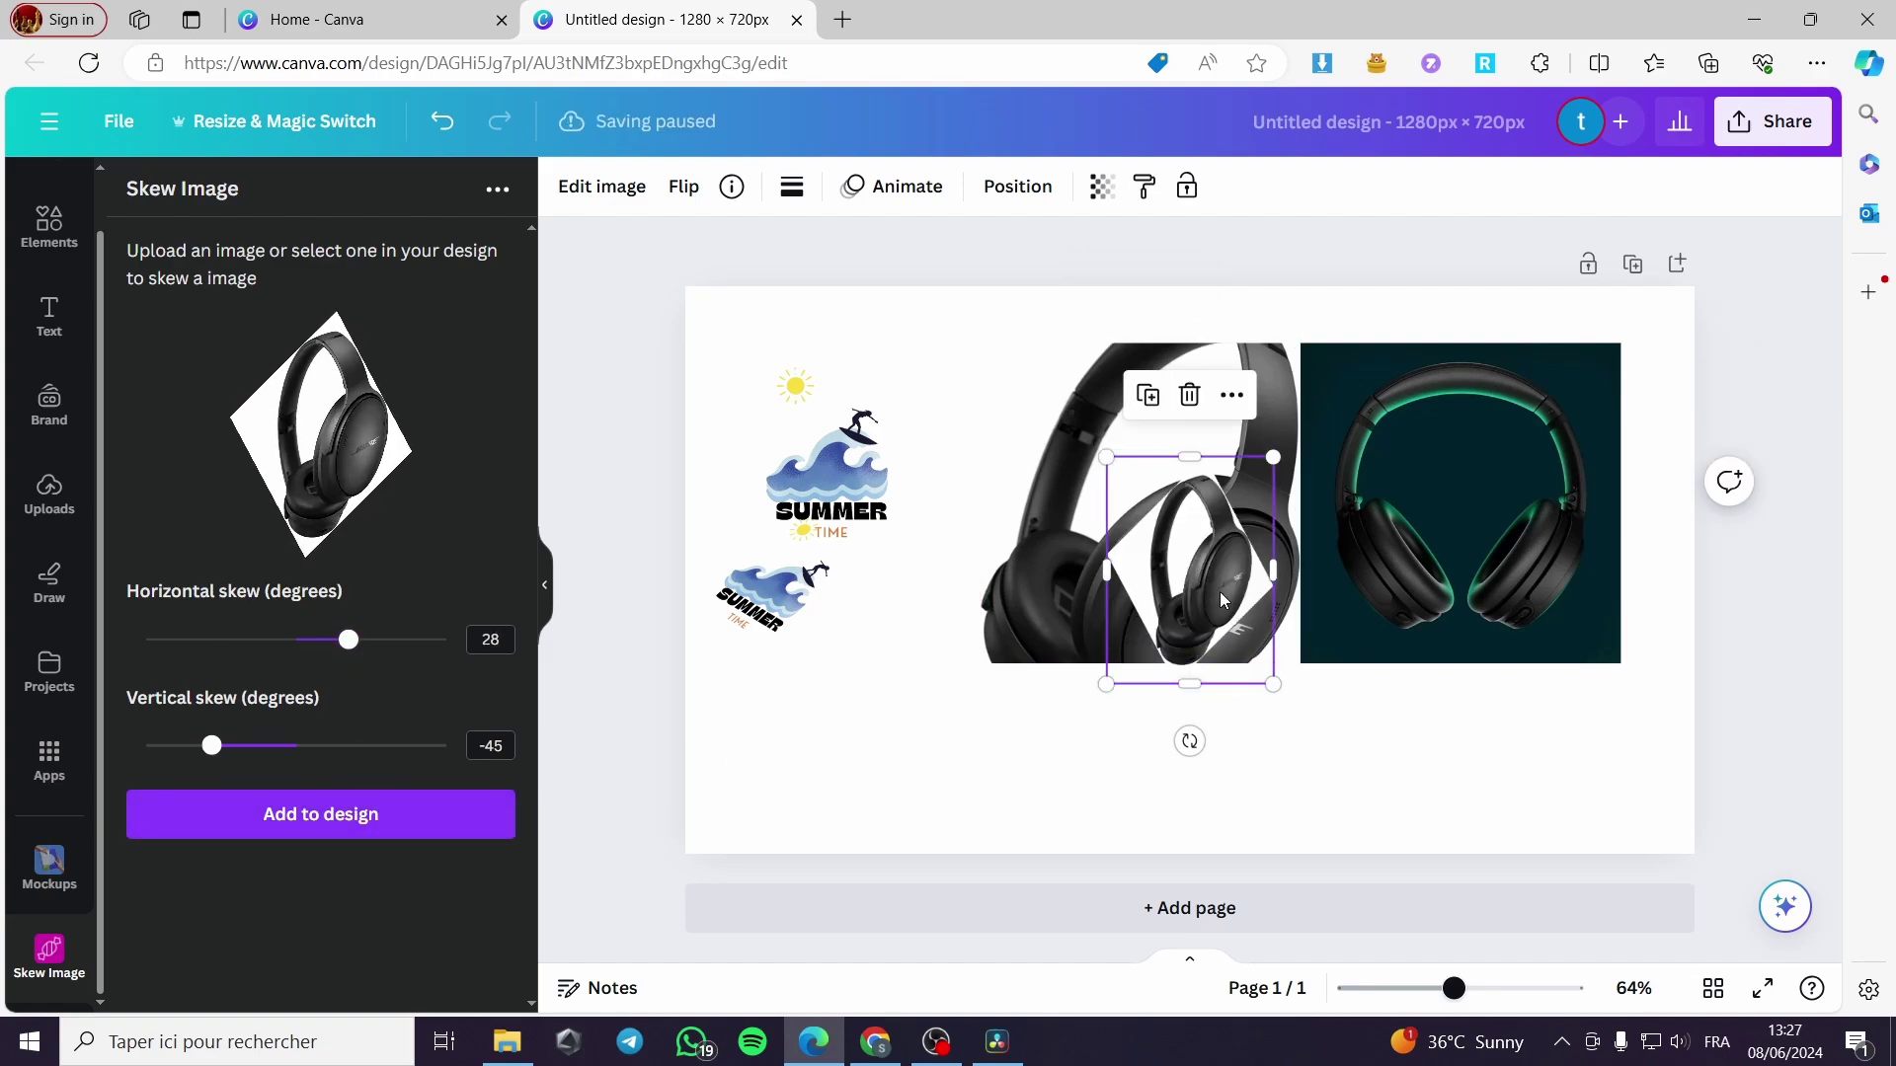
pyautogui.moveTo(1222, 599); pyautogui.dragTo(1524, 612)
# Step: Shrink the large dark headphone photo, settle it lower left, and select the teal photo
pyautogui.click(1215, 635)
pyautogui.moveTo(1308, 684); pyautogui.dragTo(1148, 517)
pyautogui.moveTo(1387, 457); pyautogui.dragTo(1126, 589)
pyautogui.moveTo(1491, 592); pyautogui.dragTo(1478, 660)
pyautogui.click(1079, 689)
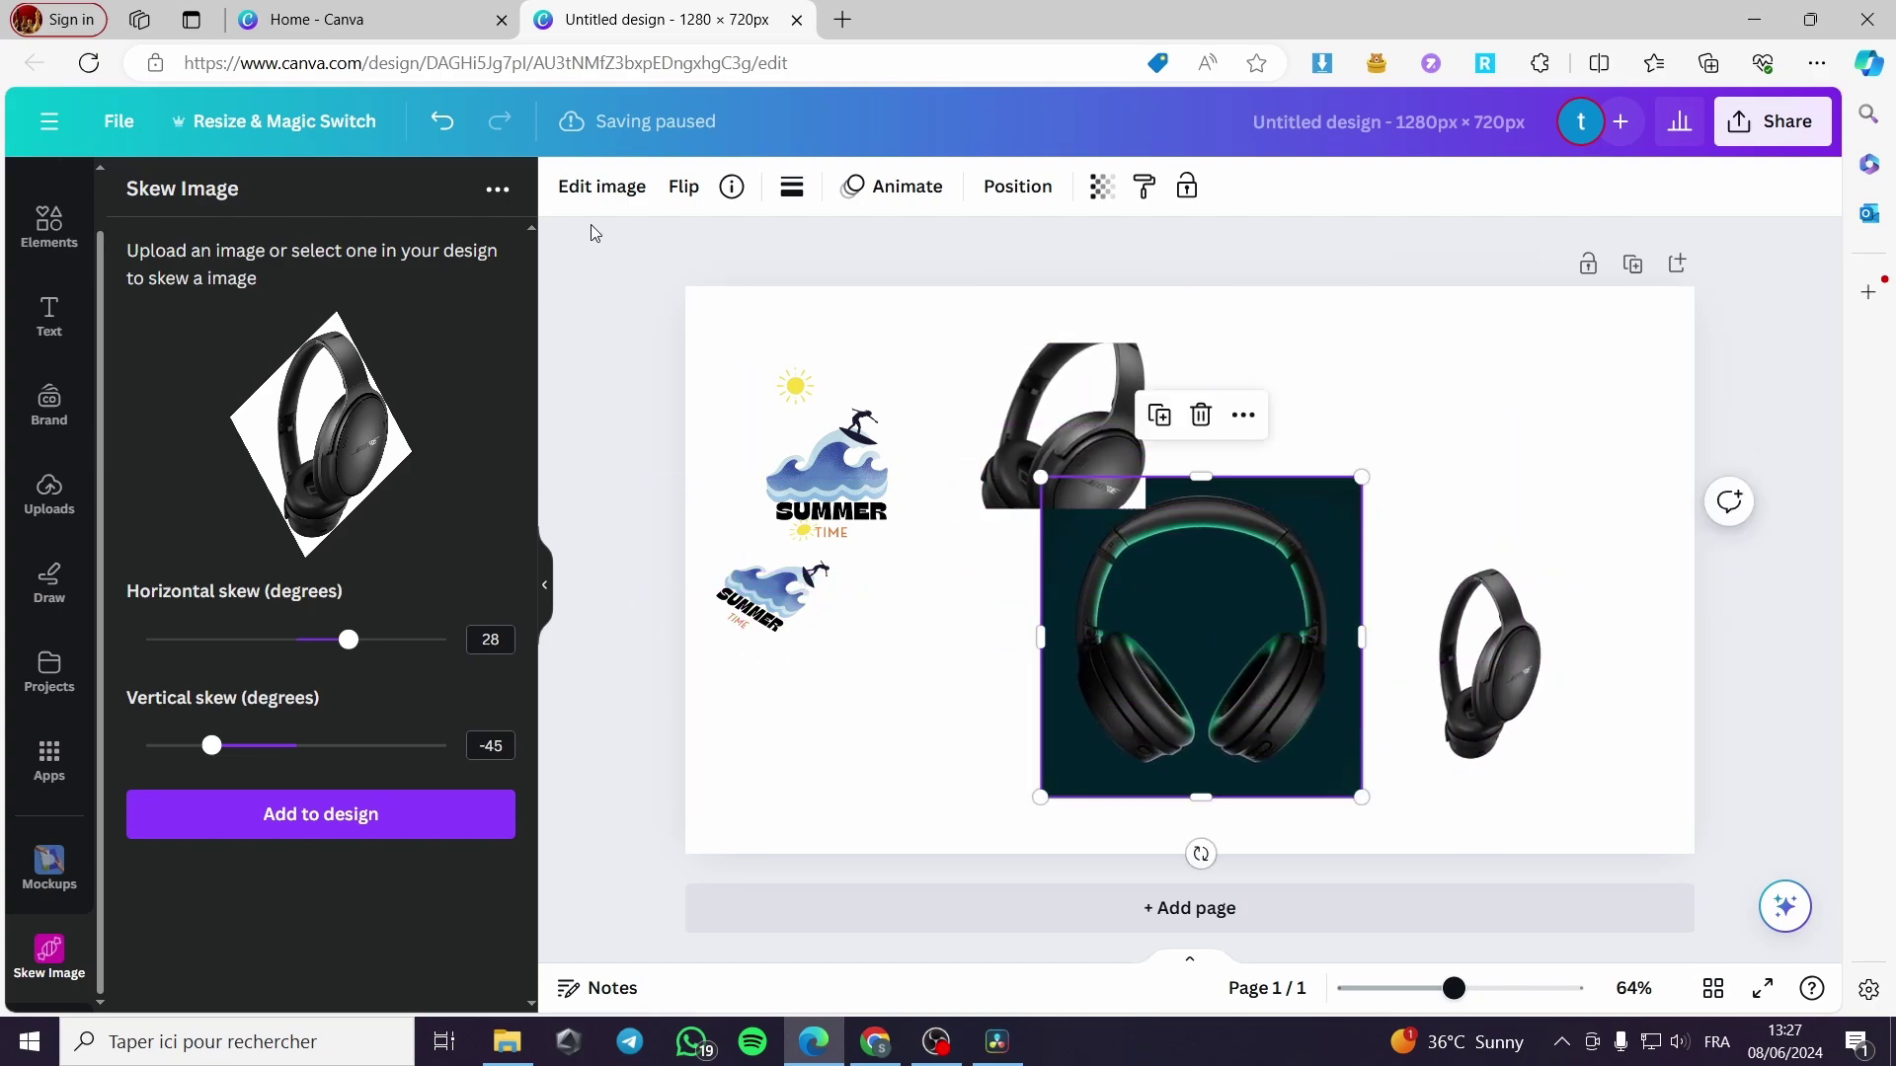
# Step: Skew the teal photo's preview to −8° horizontal, 19° vertical and separate the skewed copy beside the headphones
pyautogui.click(614, 186)
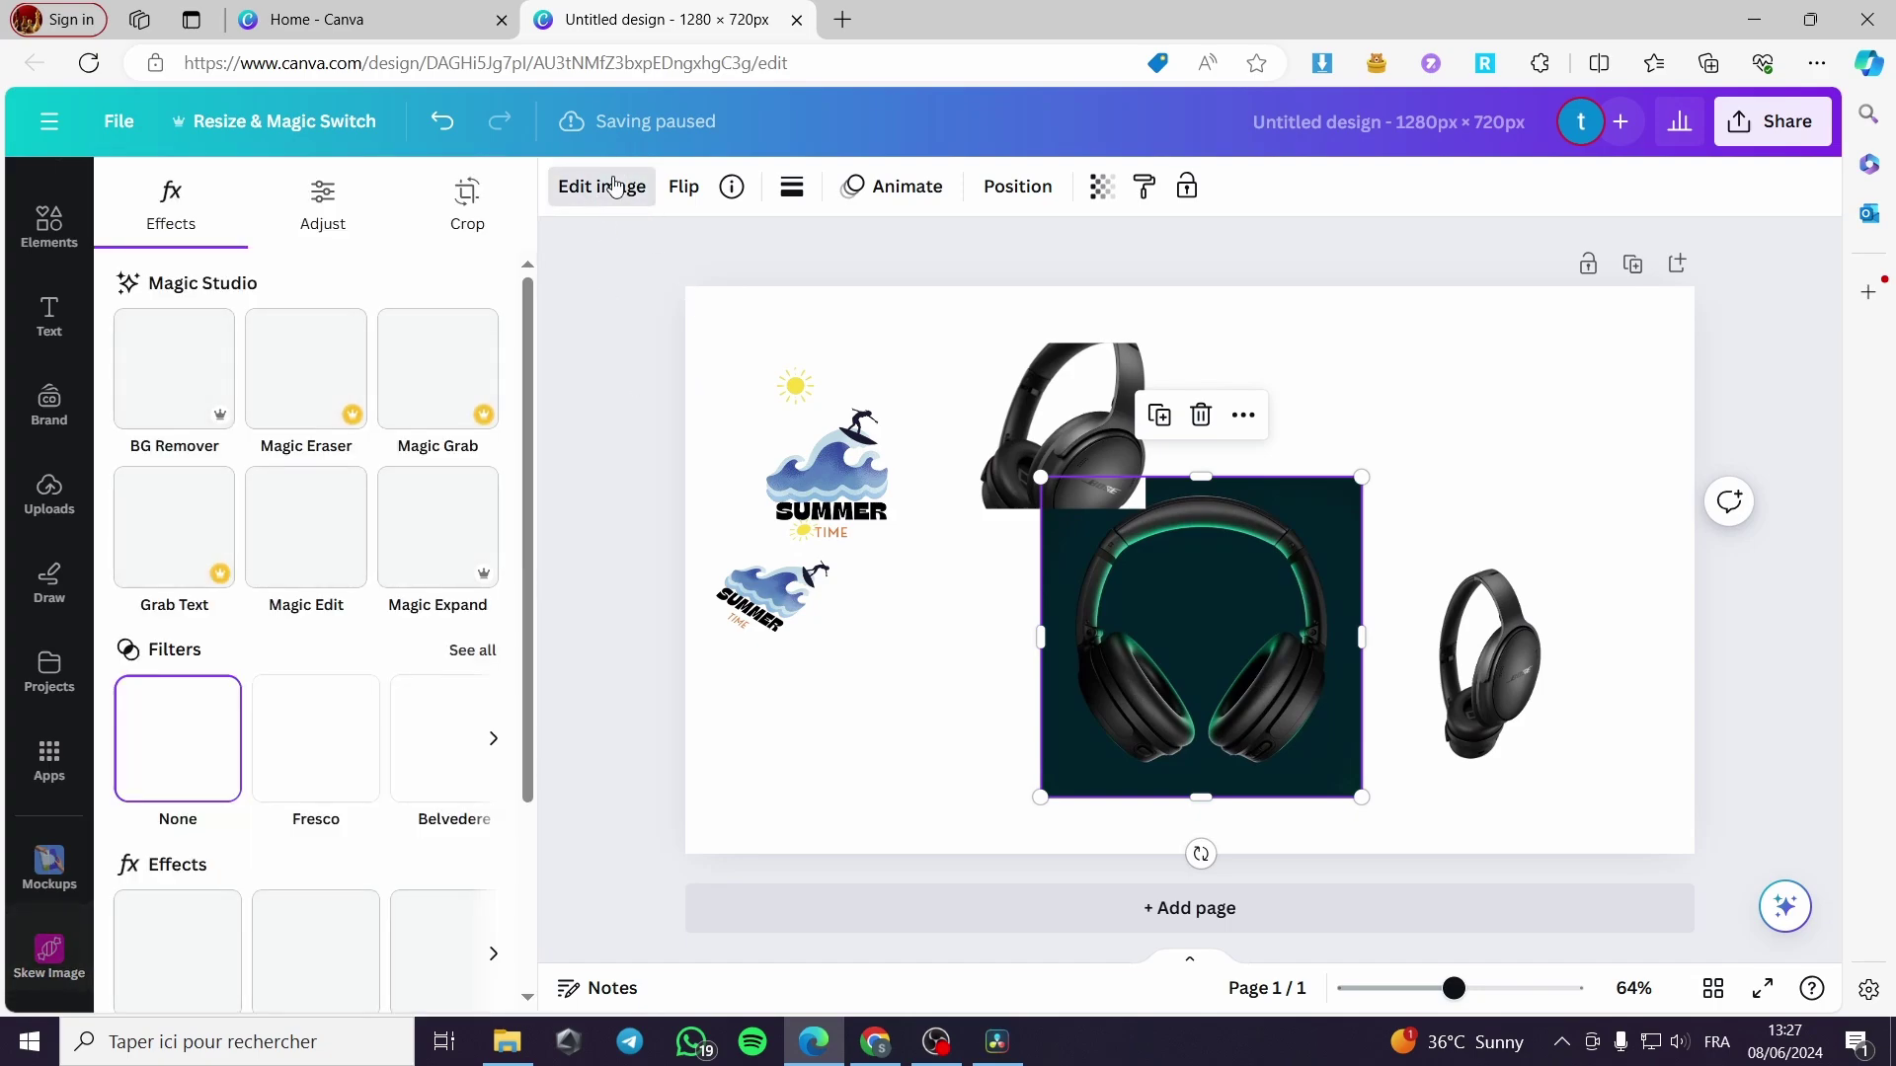
pyautogui.click(614, 186)
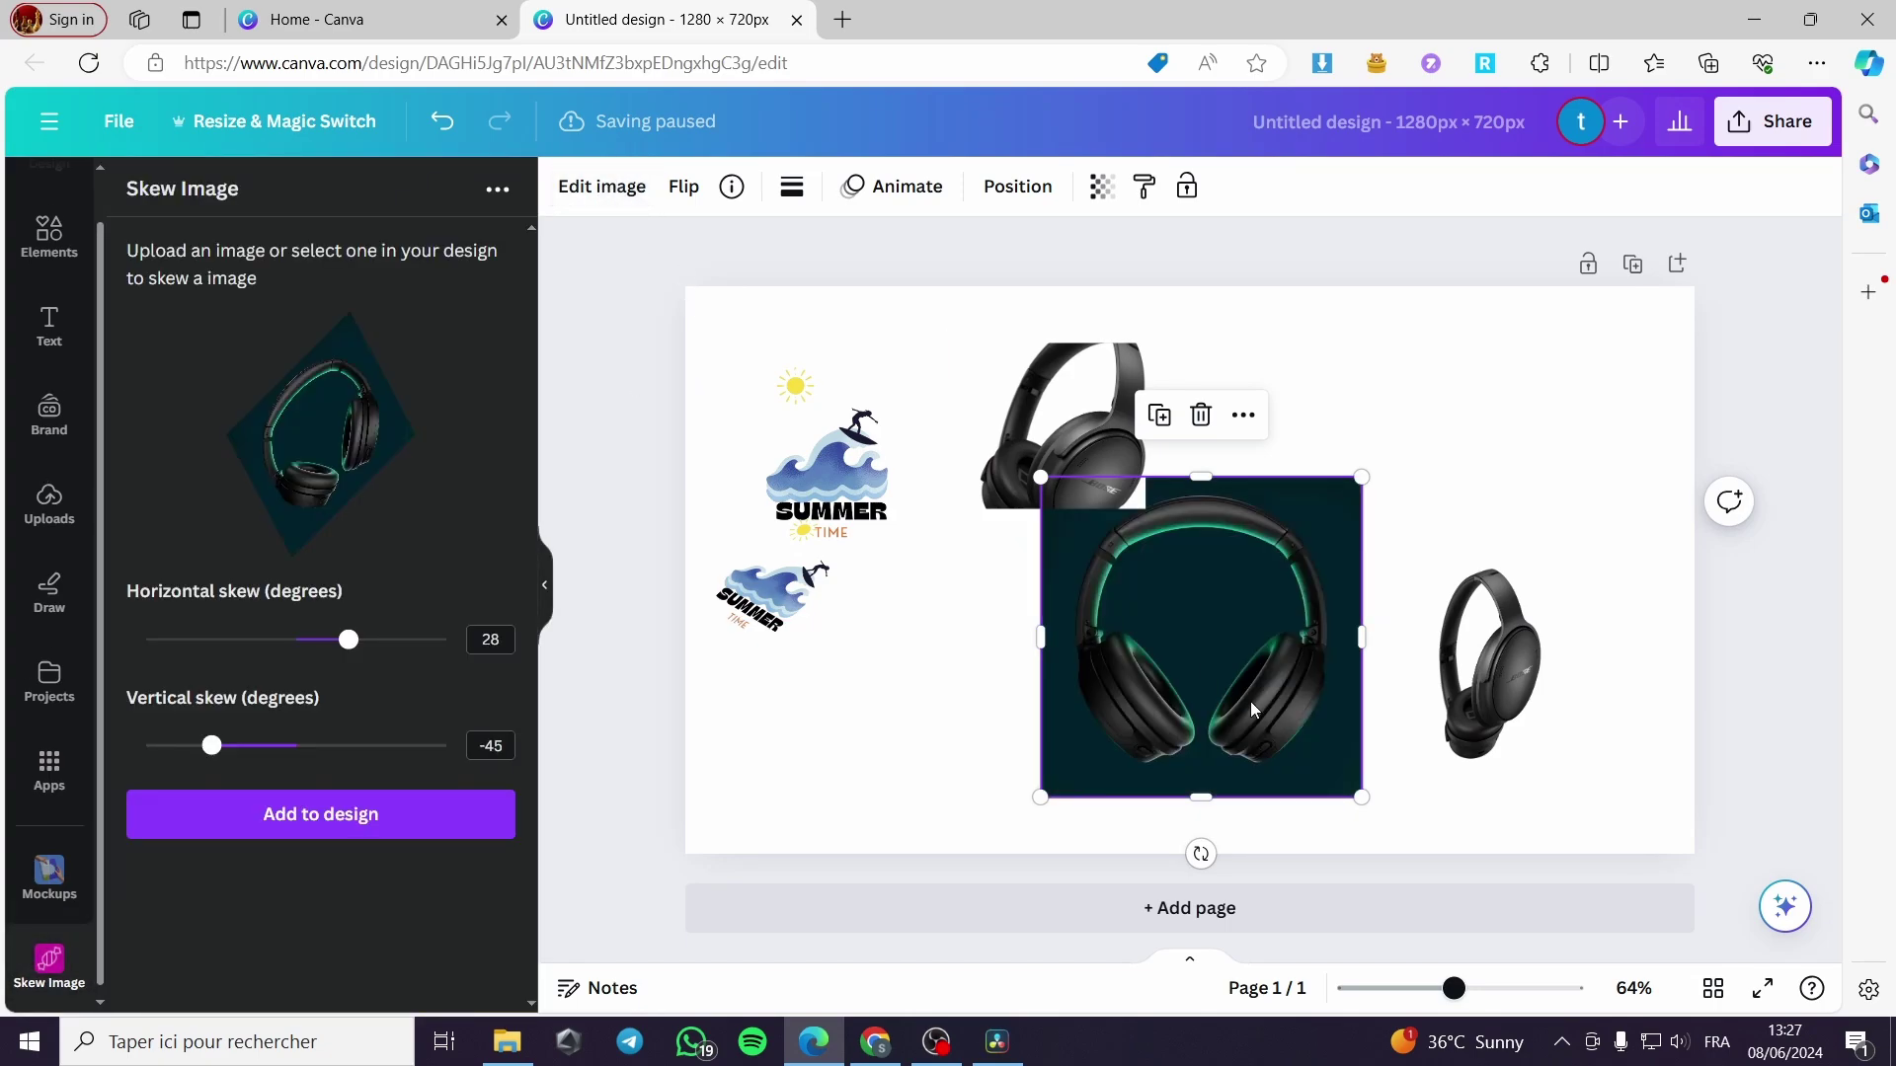
pyautogui.moveTo(353, 654); pyautogui.dragTo(225, 652)
pyautogui.moveTo(216, 751); pyautogui.dragTo(375, 756)
pyautogui.moveTo(232, 644); pyautogui.dragTo(292, 646)
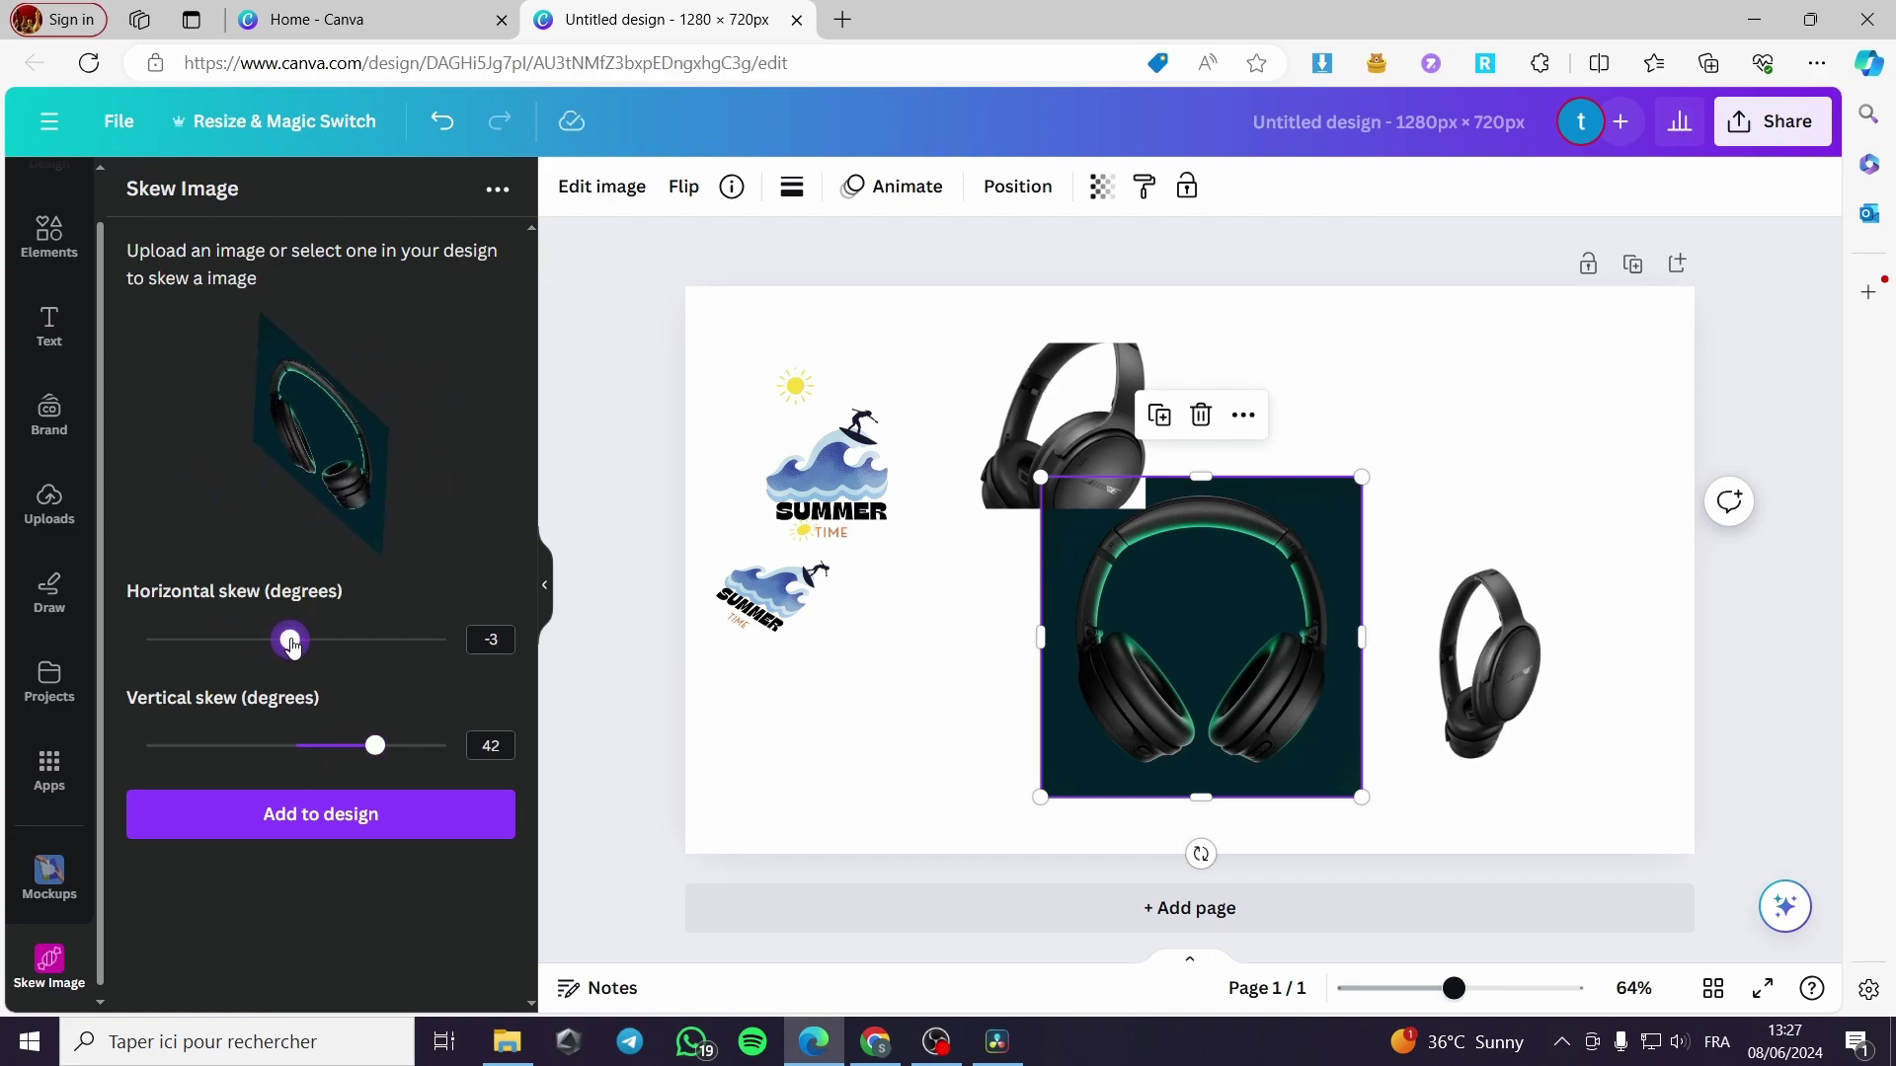
pyautogui.moveTo(273, 662); pyautogui.dragTo(284, 664)
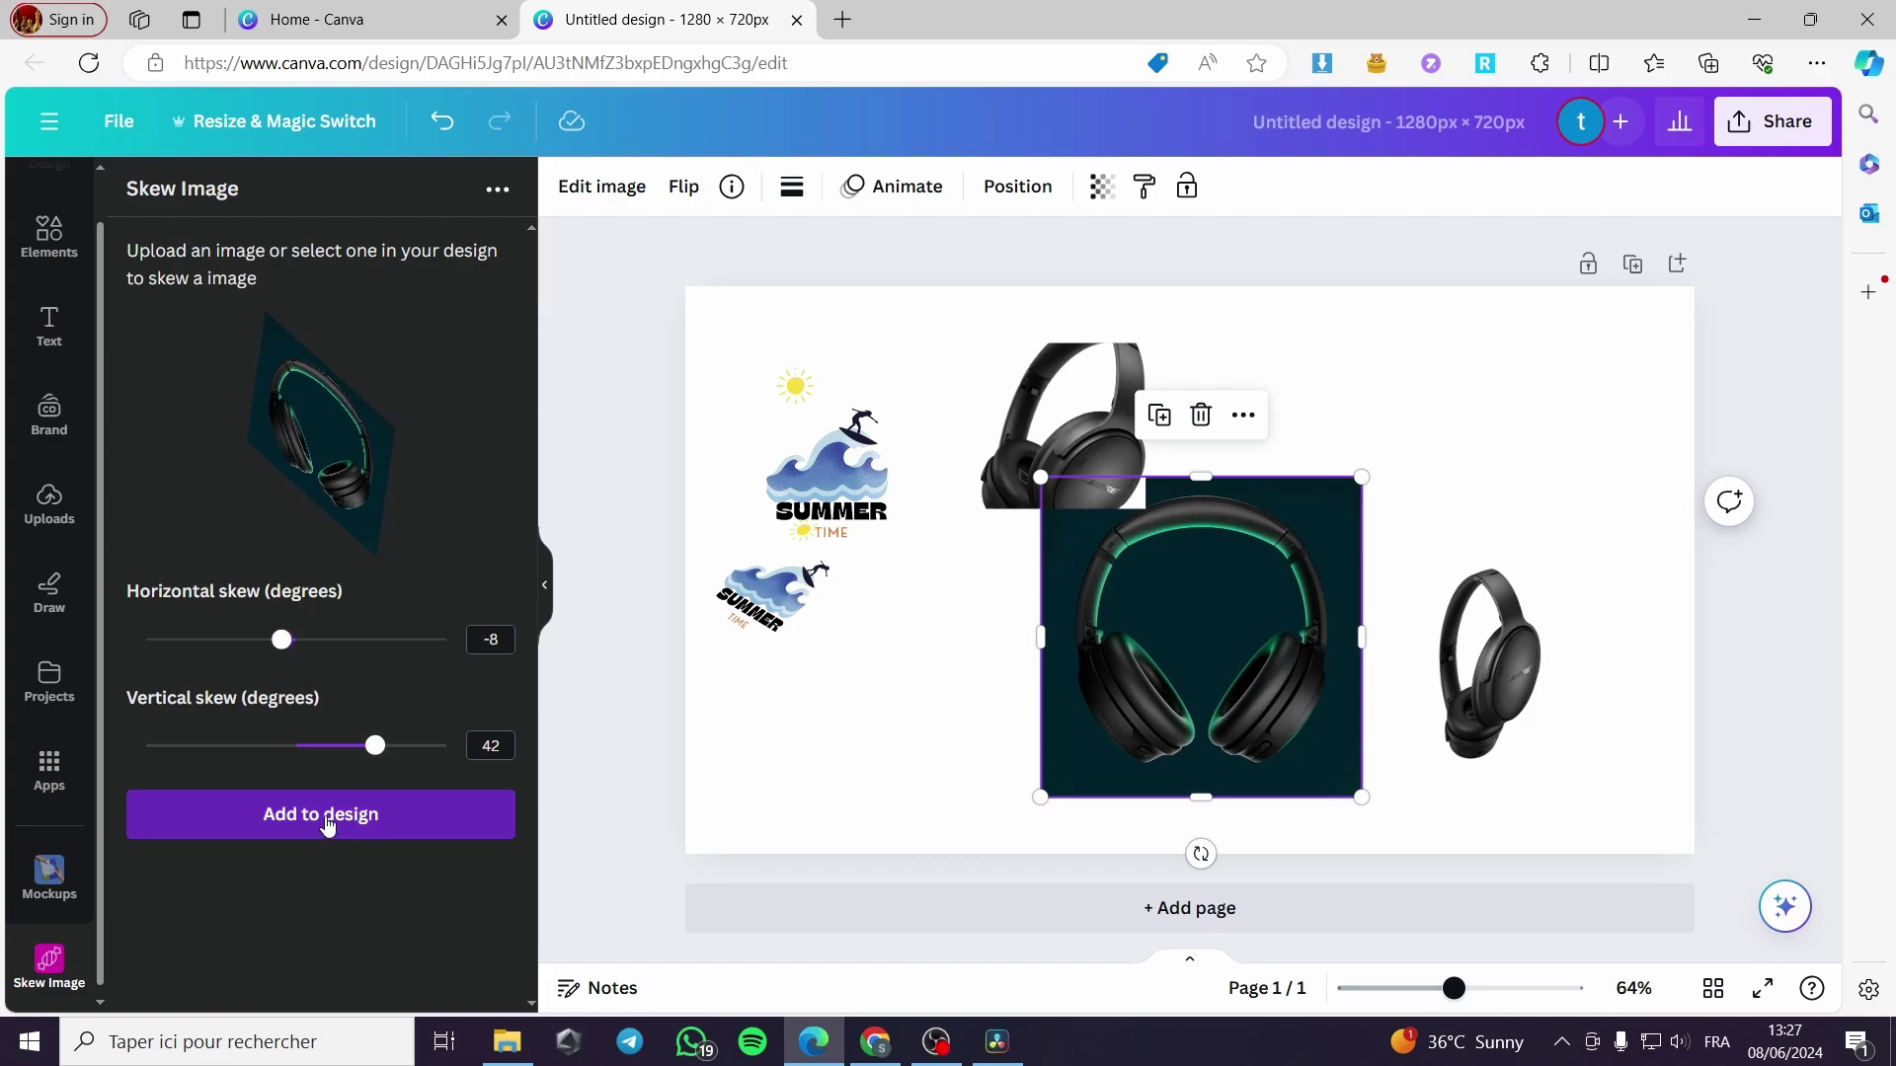
pyautogui.moveTo(1152, 748); pyautogui.dragTo(953, 586)
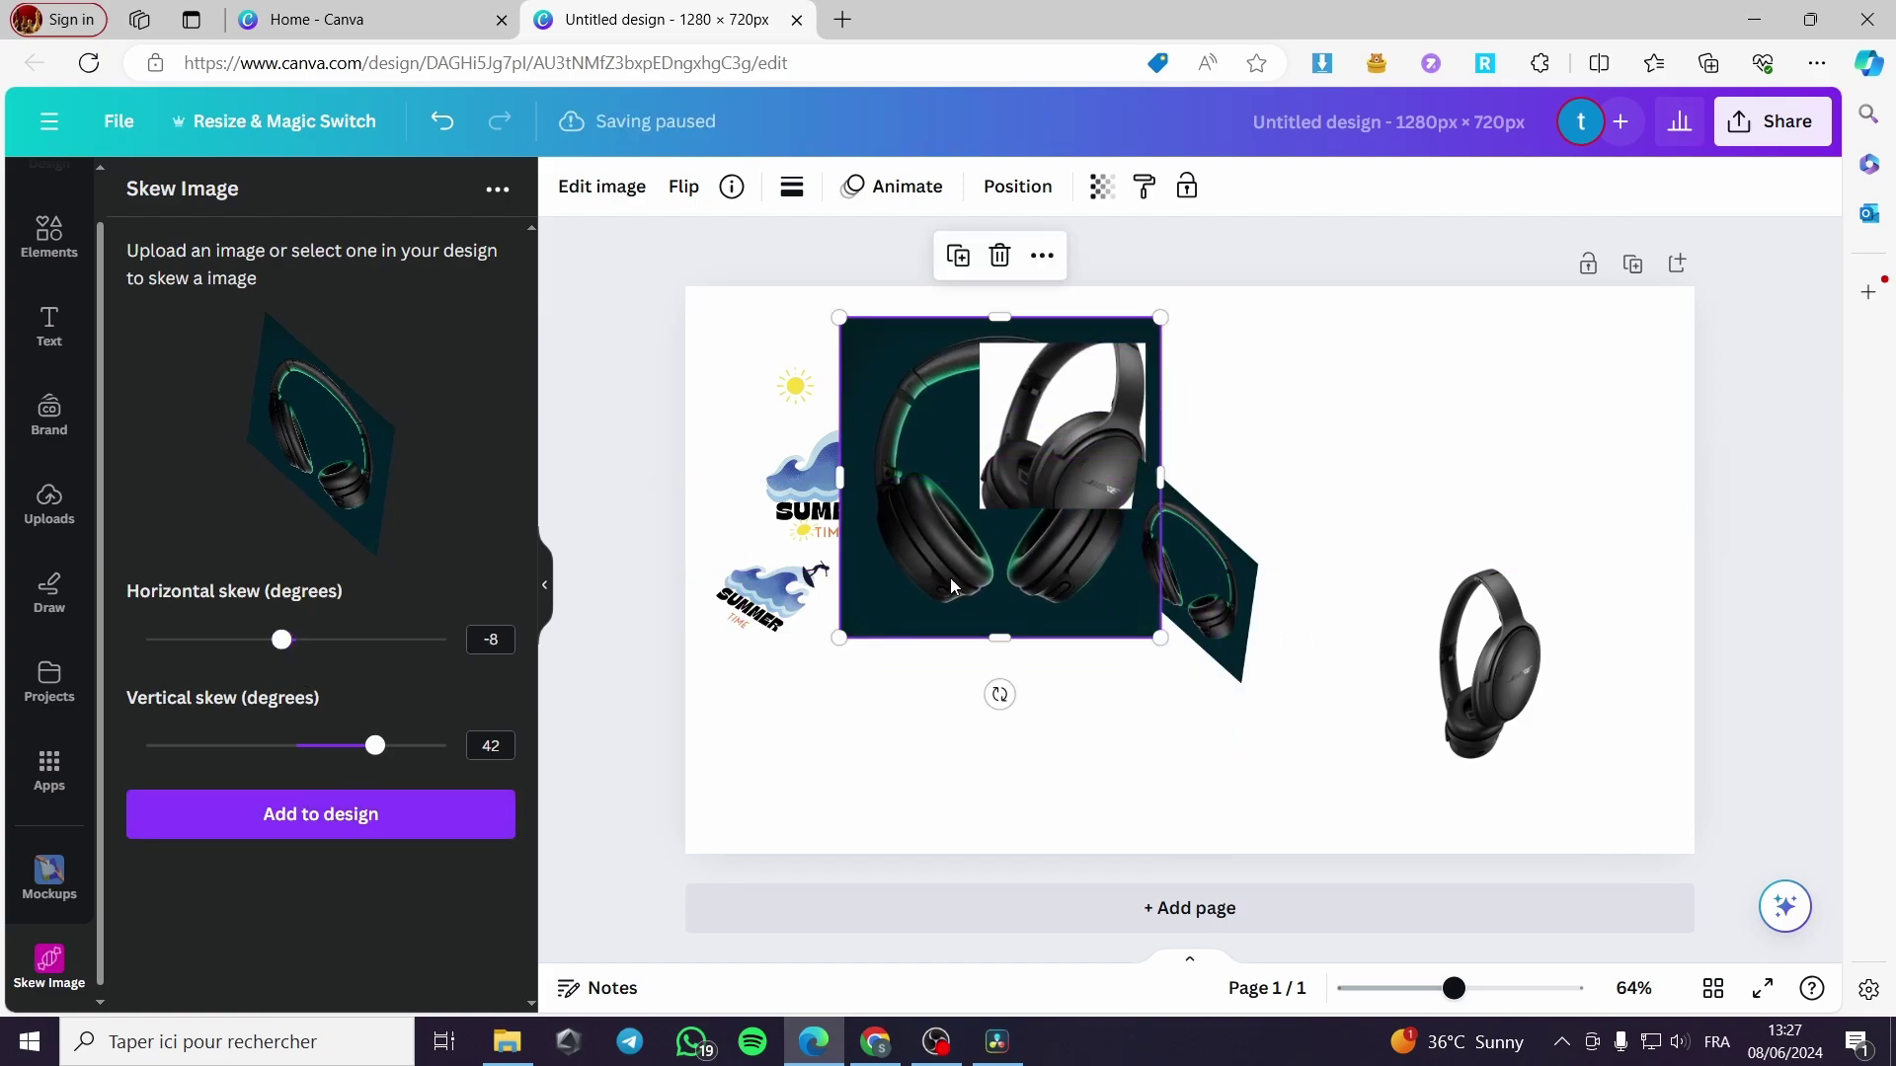
pyautogui.moveTo(1242, 622); pyautogui.dragTo(1414, 731)
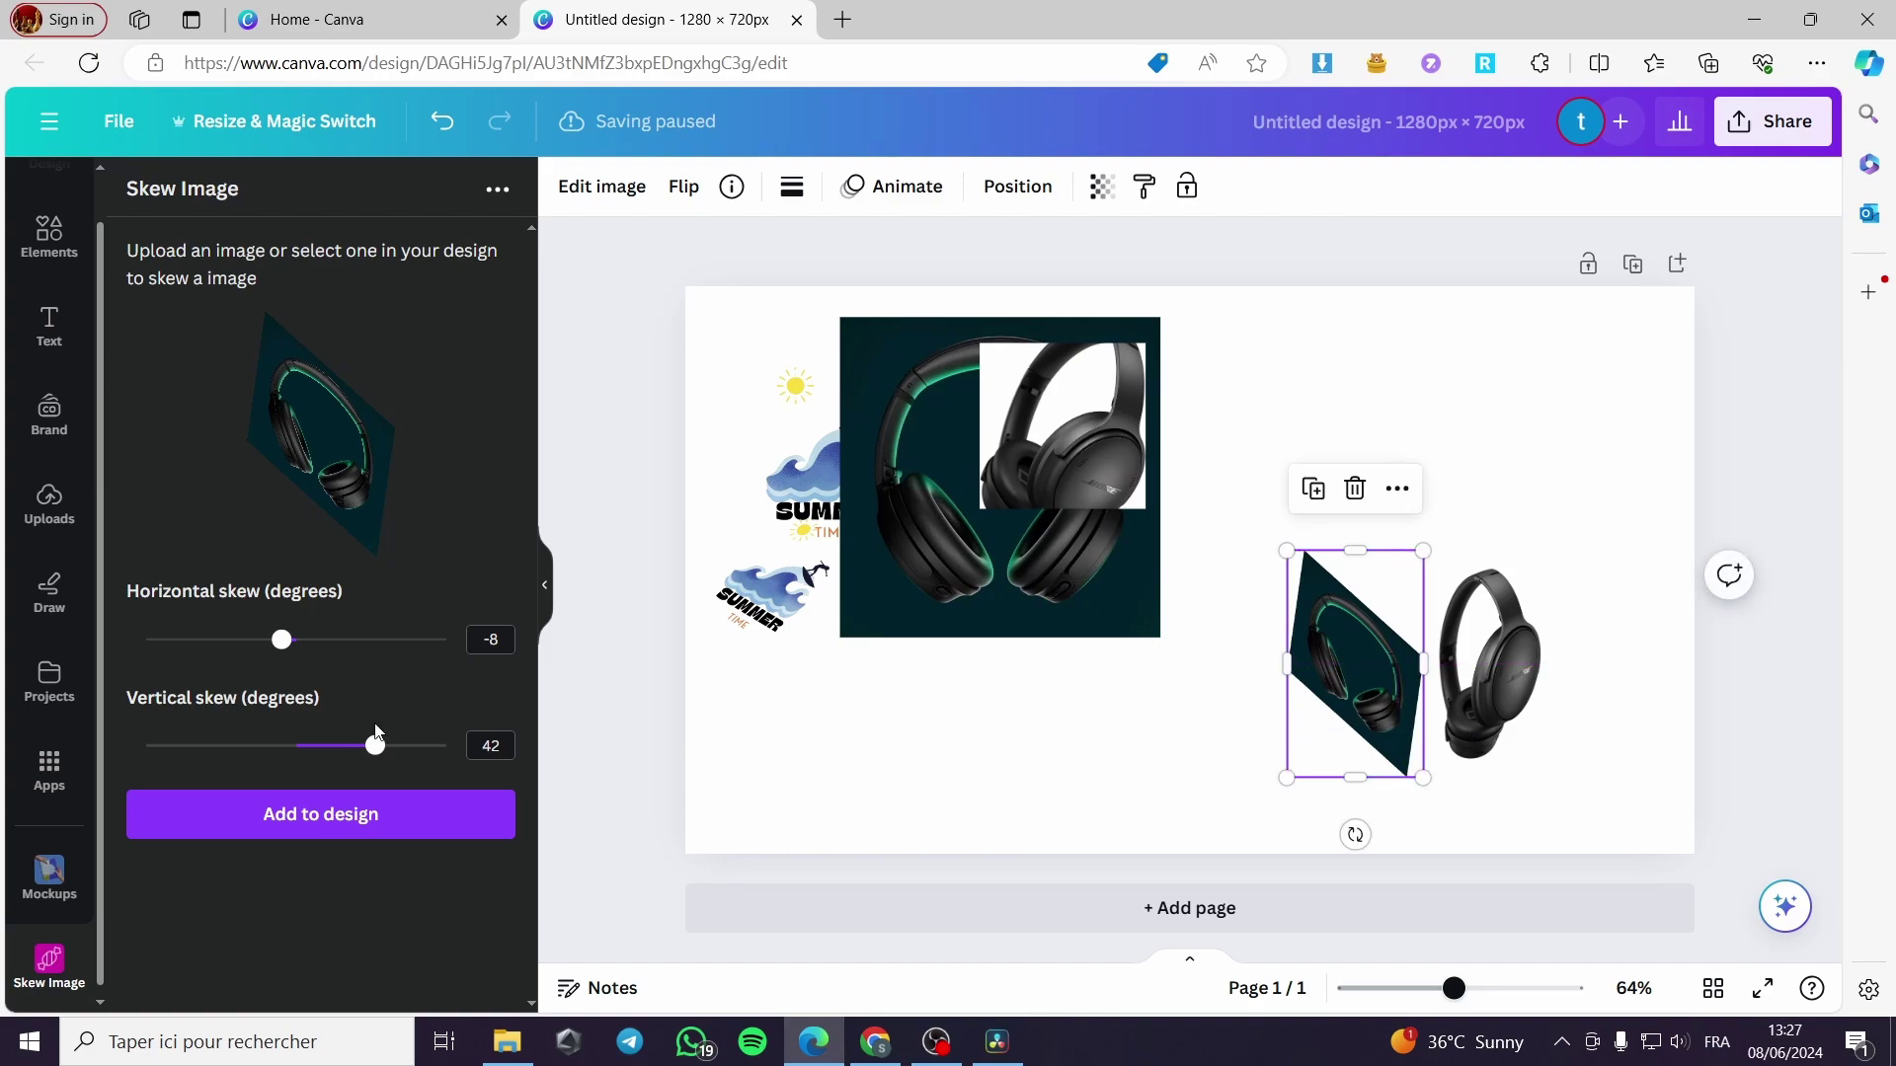
# Step: Reset the skew to 0°, then rearrange: teal photo lower centre, skewed copy upper right, black headphones beside
pyautogui.moveTo(282, 649)
pyautogui.mouseDown()
pyautogui.moveTo(262, 643)
pyautogui.moveTo(353, 644)
pyautogui.moveTo(307, 660)
pyautogui.mouseUp()
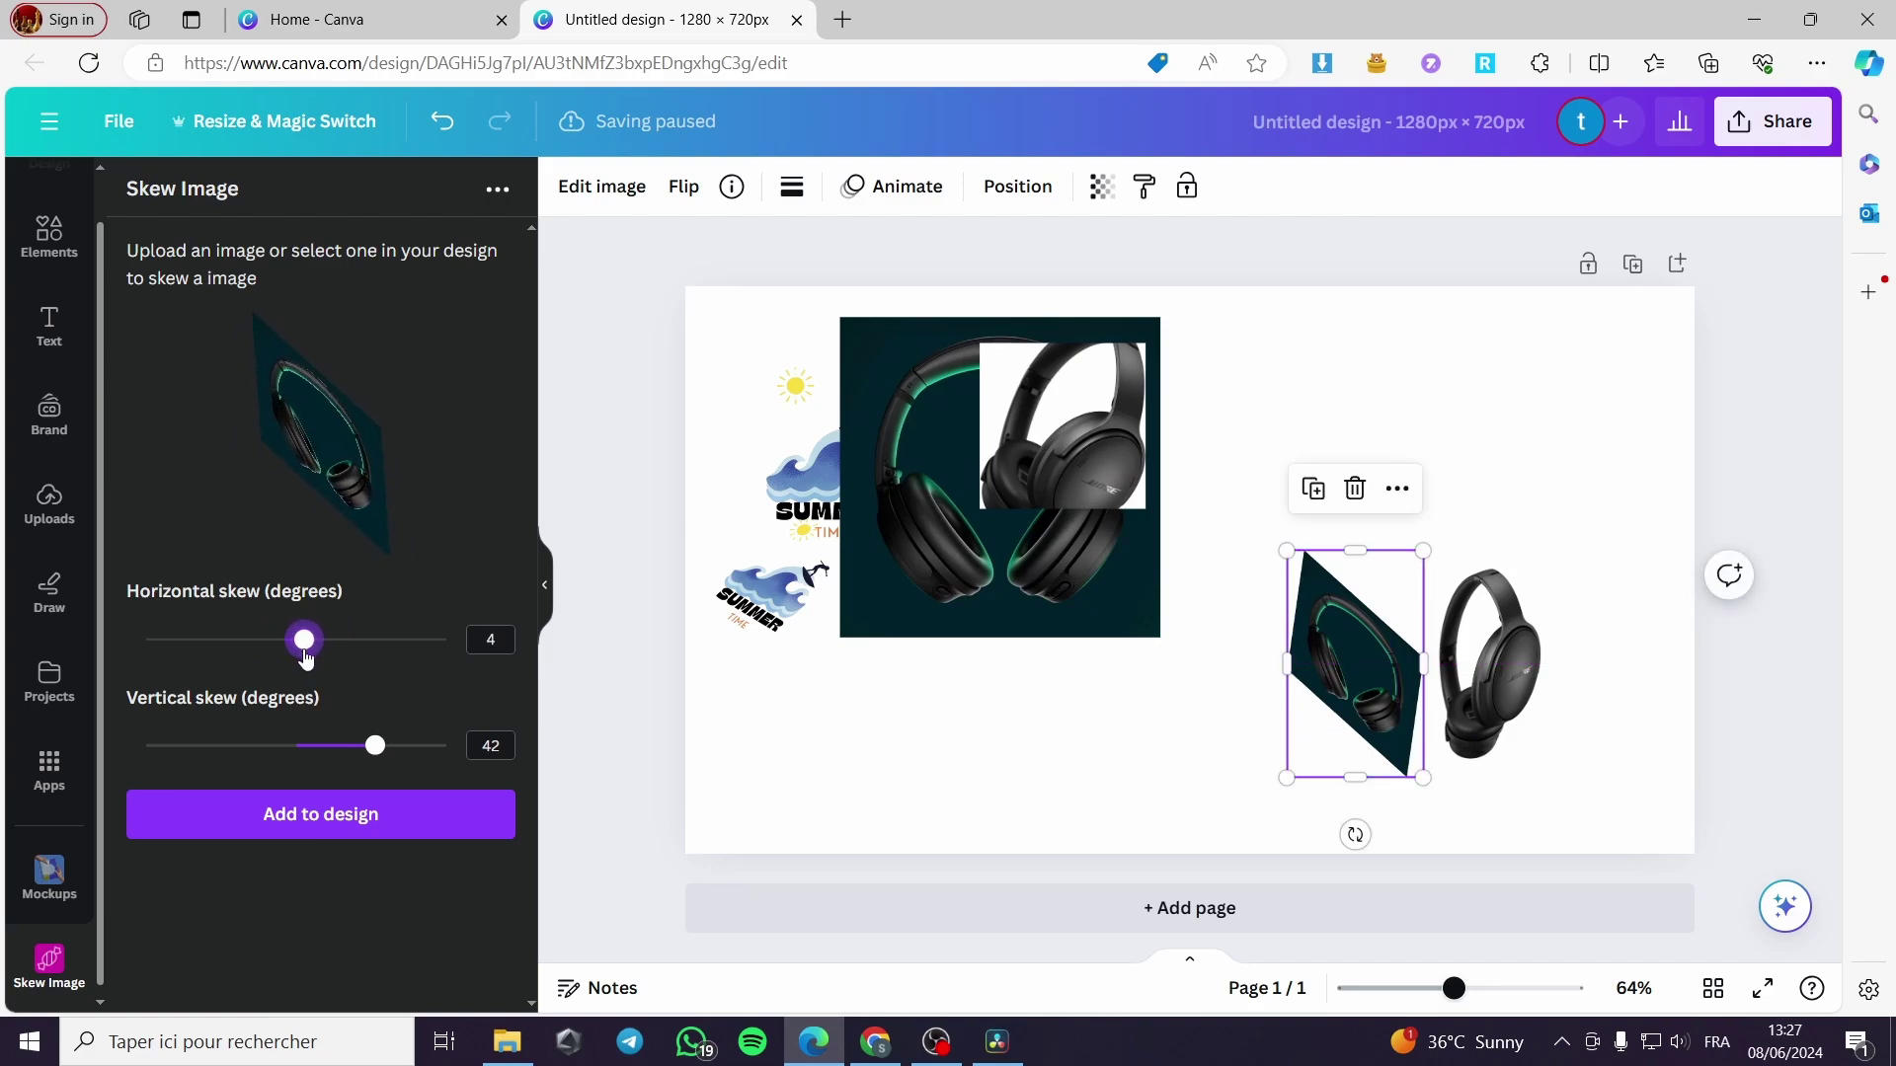
pyautogui.moveTo(375, 748); pyautogui.dragTo(297, 747)
pyautogui.moveTo(307, 646); pyautogui.dragTo(299, 654)
pyautogui.click(350, 811)
pyautogui.moveTo(1022, 592); pyautogui.dragTo(1033, 819)
pyautogui.moveTo(1540, 692); pyautogui.dragTo(1597, 554)
pyautogui.moveTo(1009, 726); pyautogui.dragTo(1009, 691)
pyautogui.moveTo(1259, 671); pyautogui.dragTo(1261, 629)
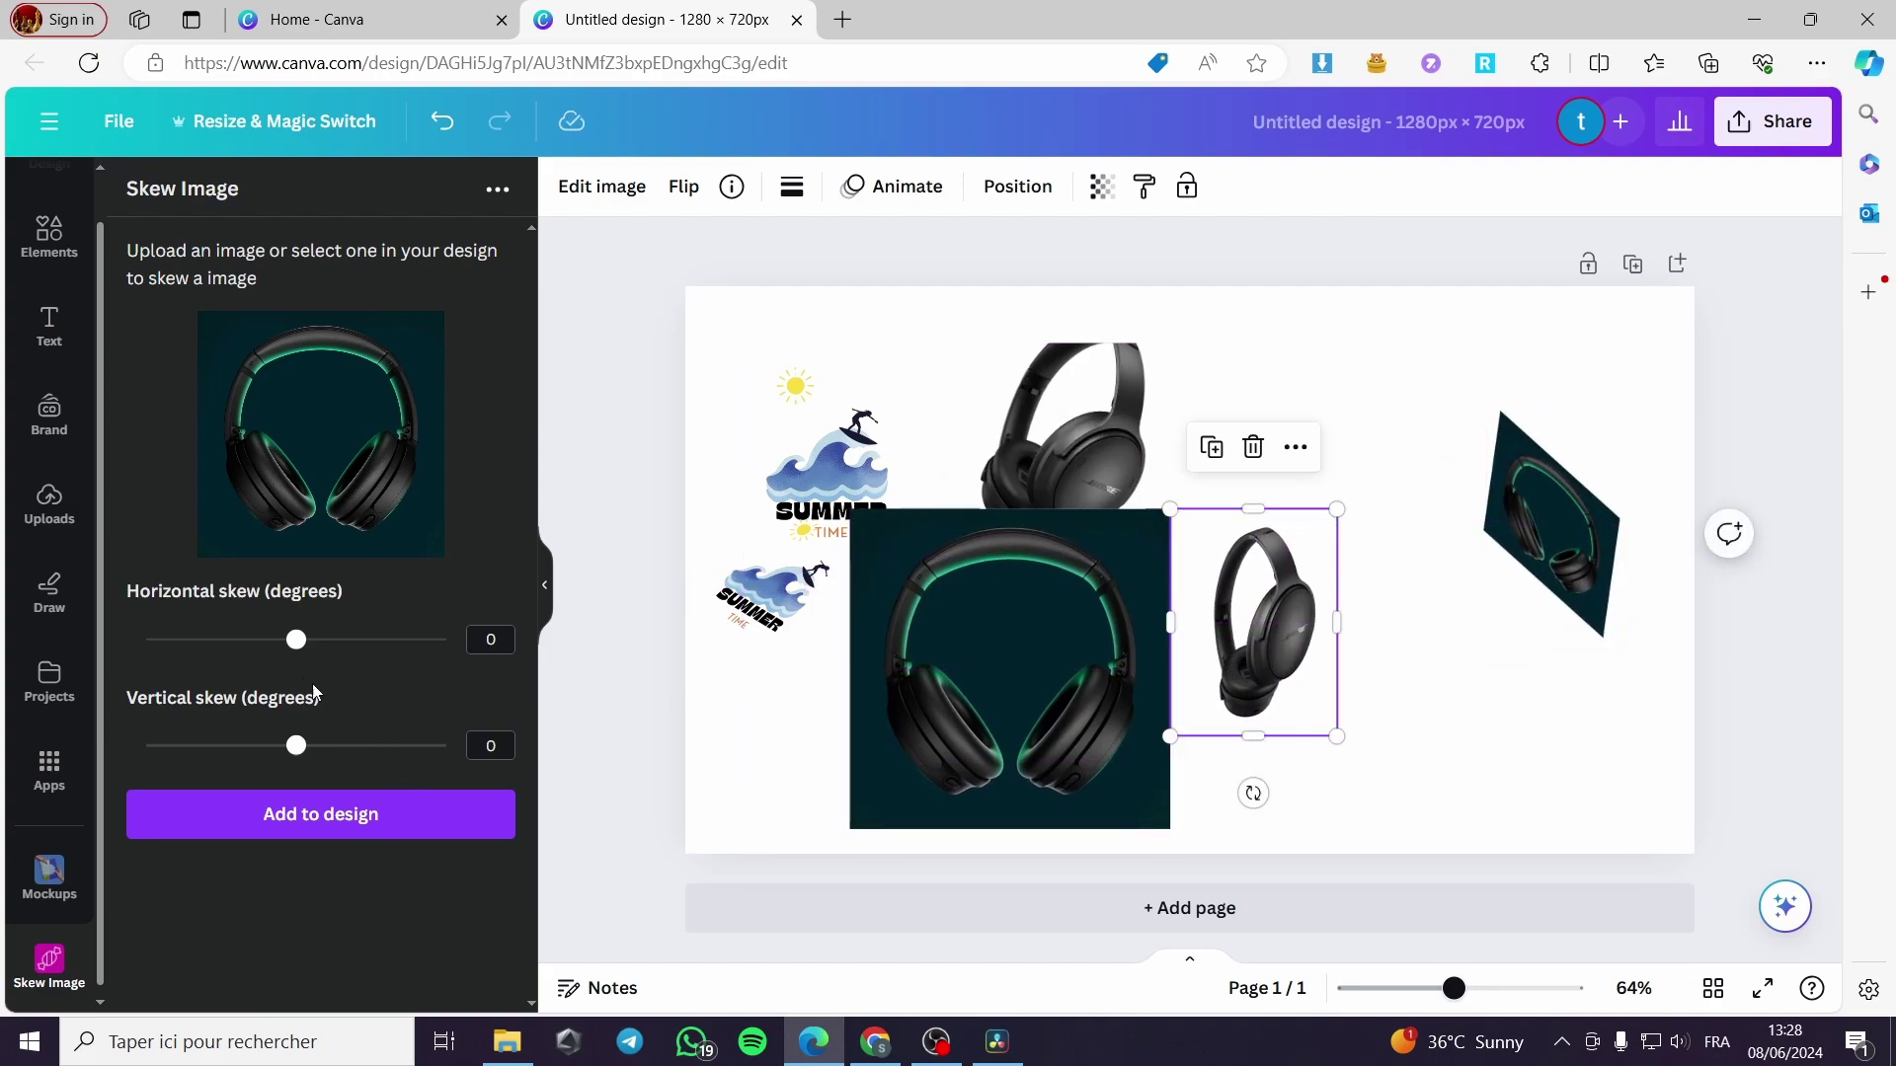
# Step: Leave cropping, dismiss the proxy prompt, undo the small headphone's deletion and reselect it
pyautogui.doubleClick(1259, 667)
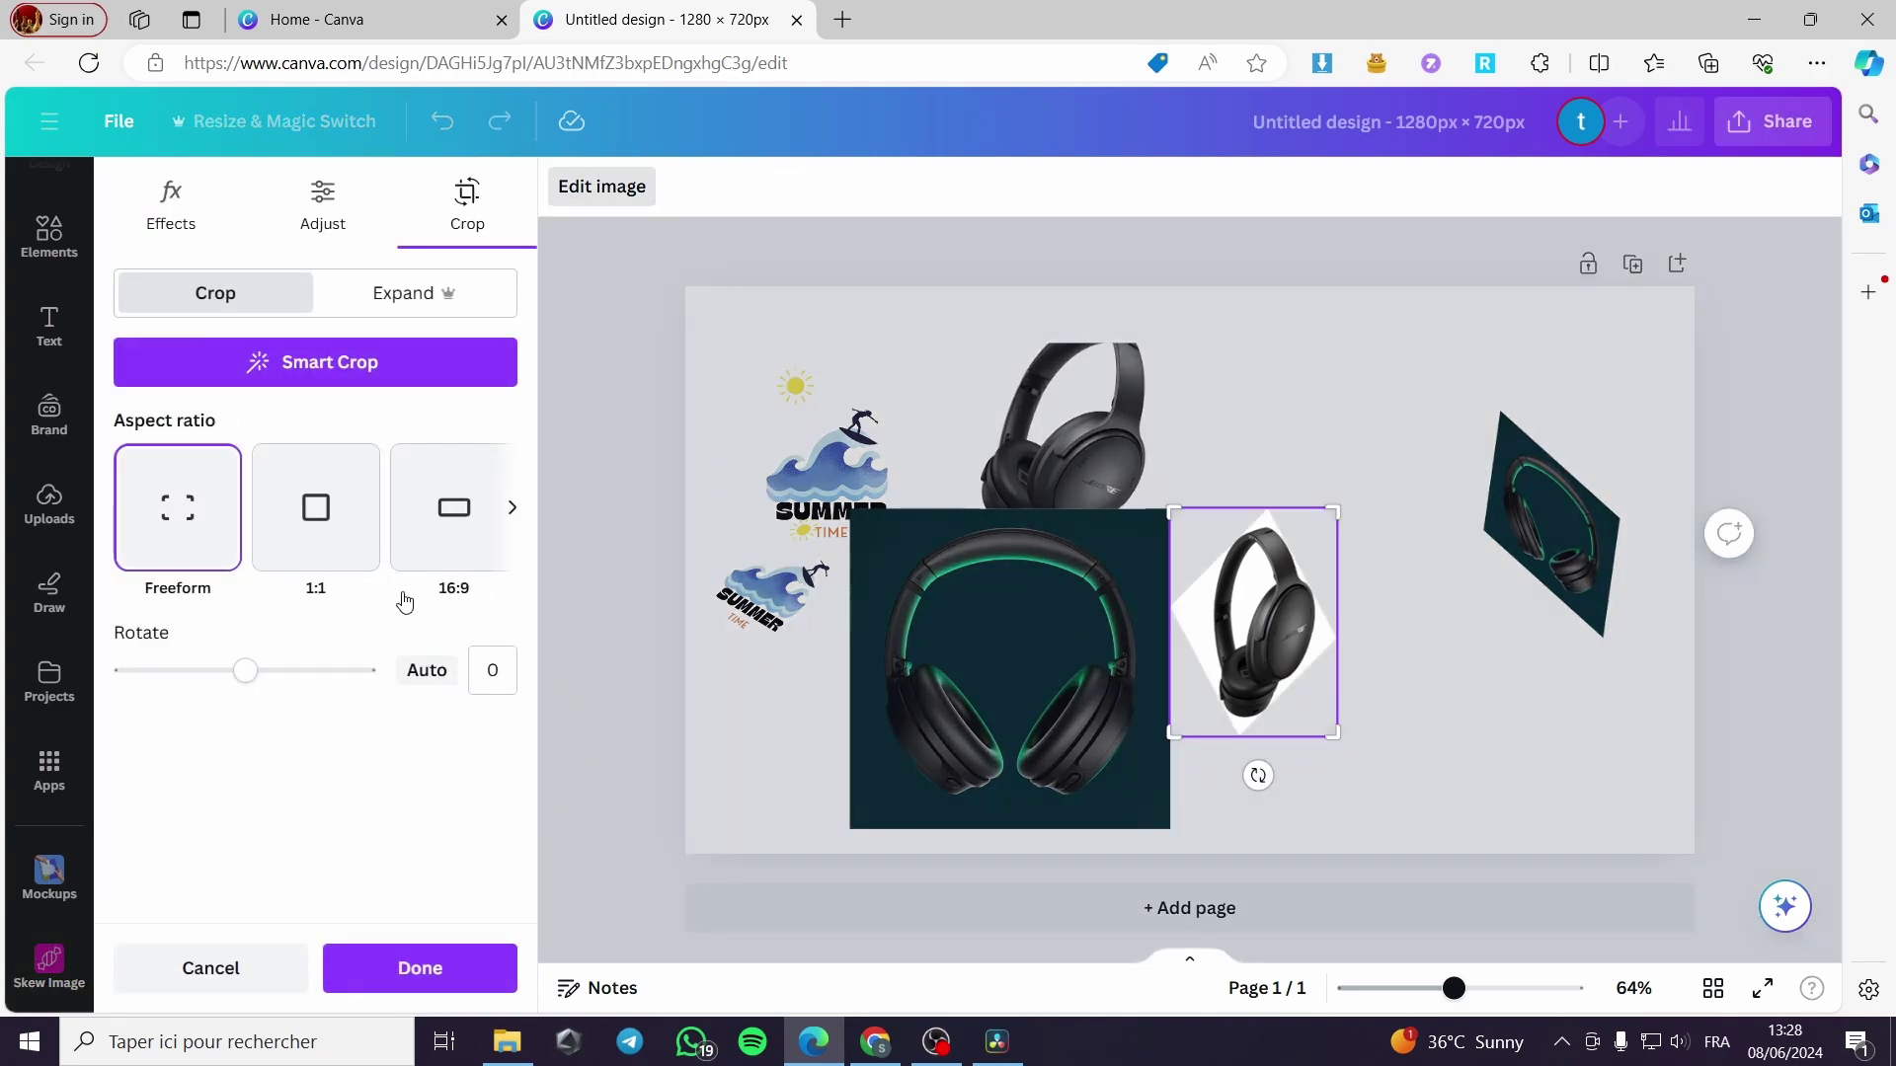
pyautogui.click(512, 950)
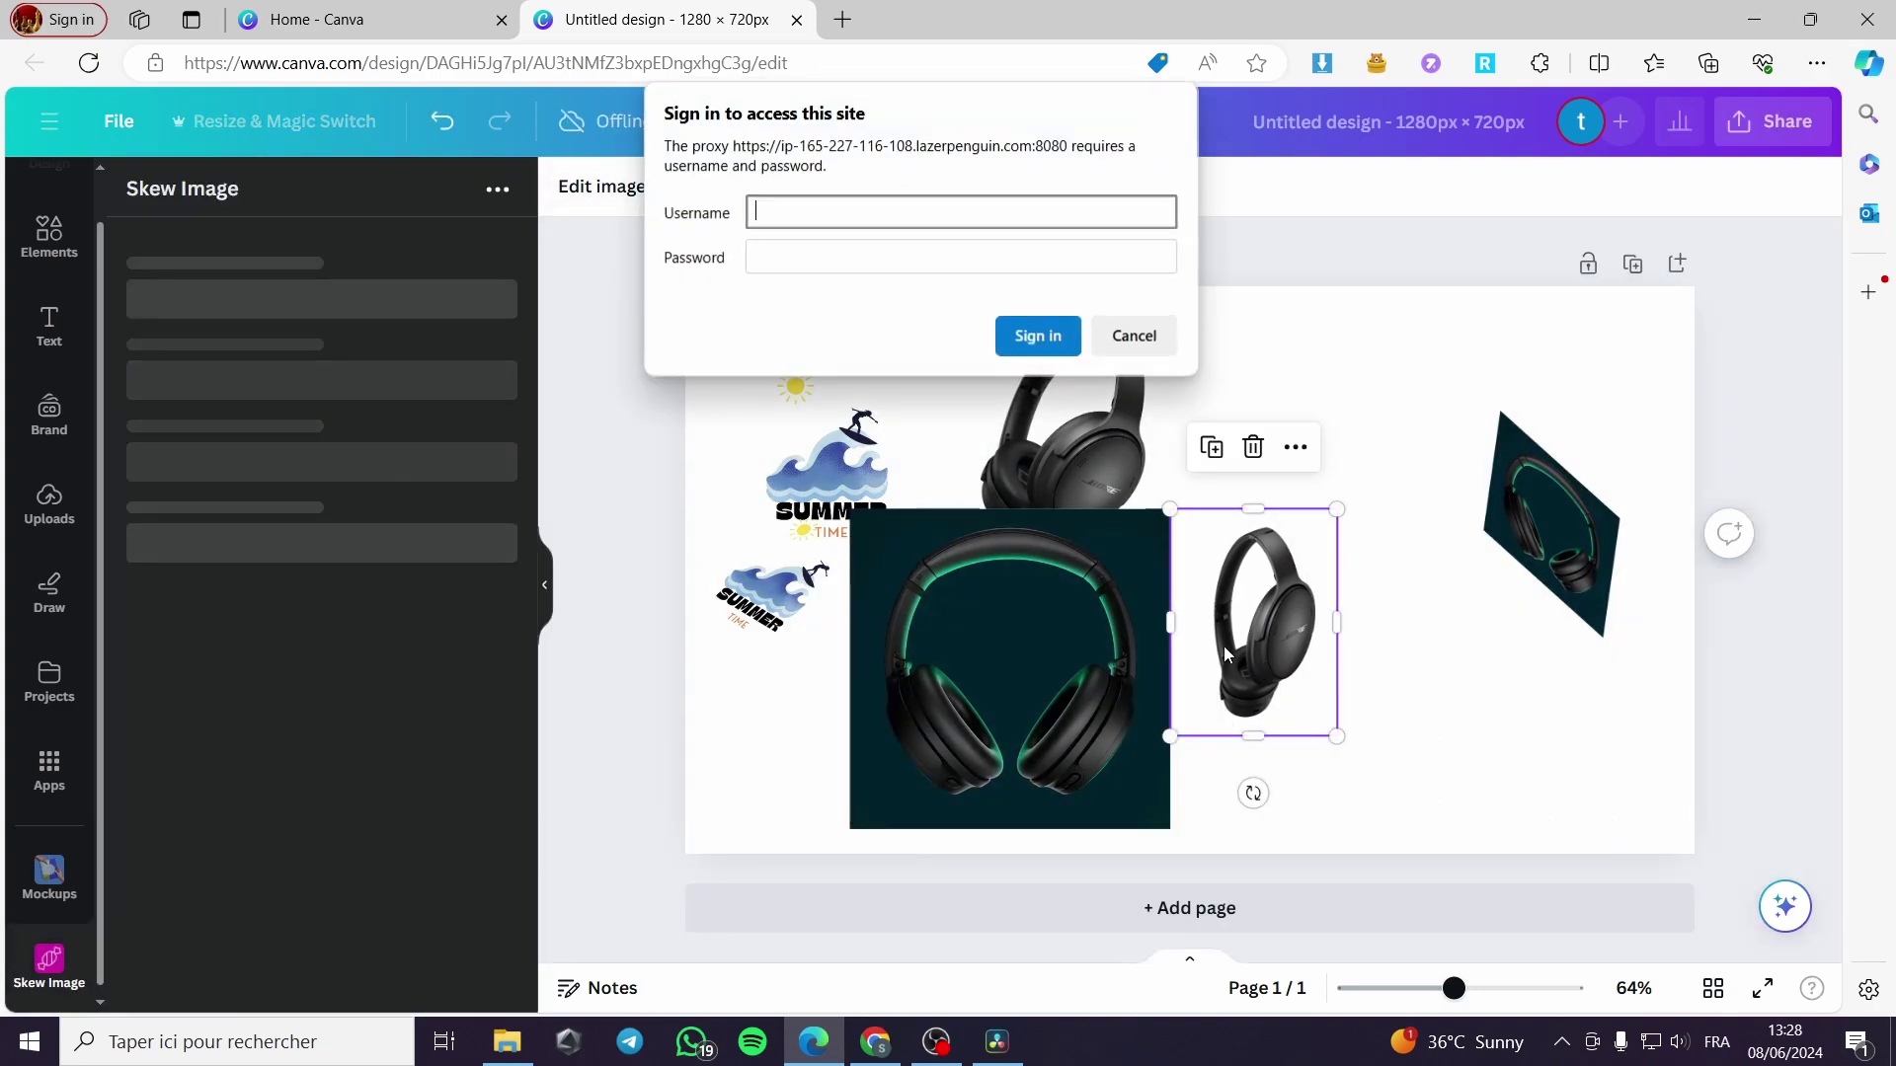
pyautogui.click(589, 192)
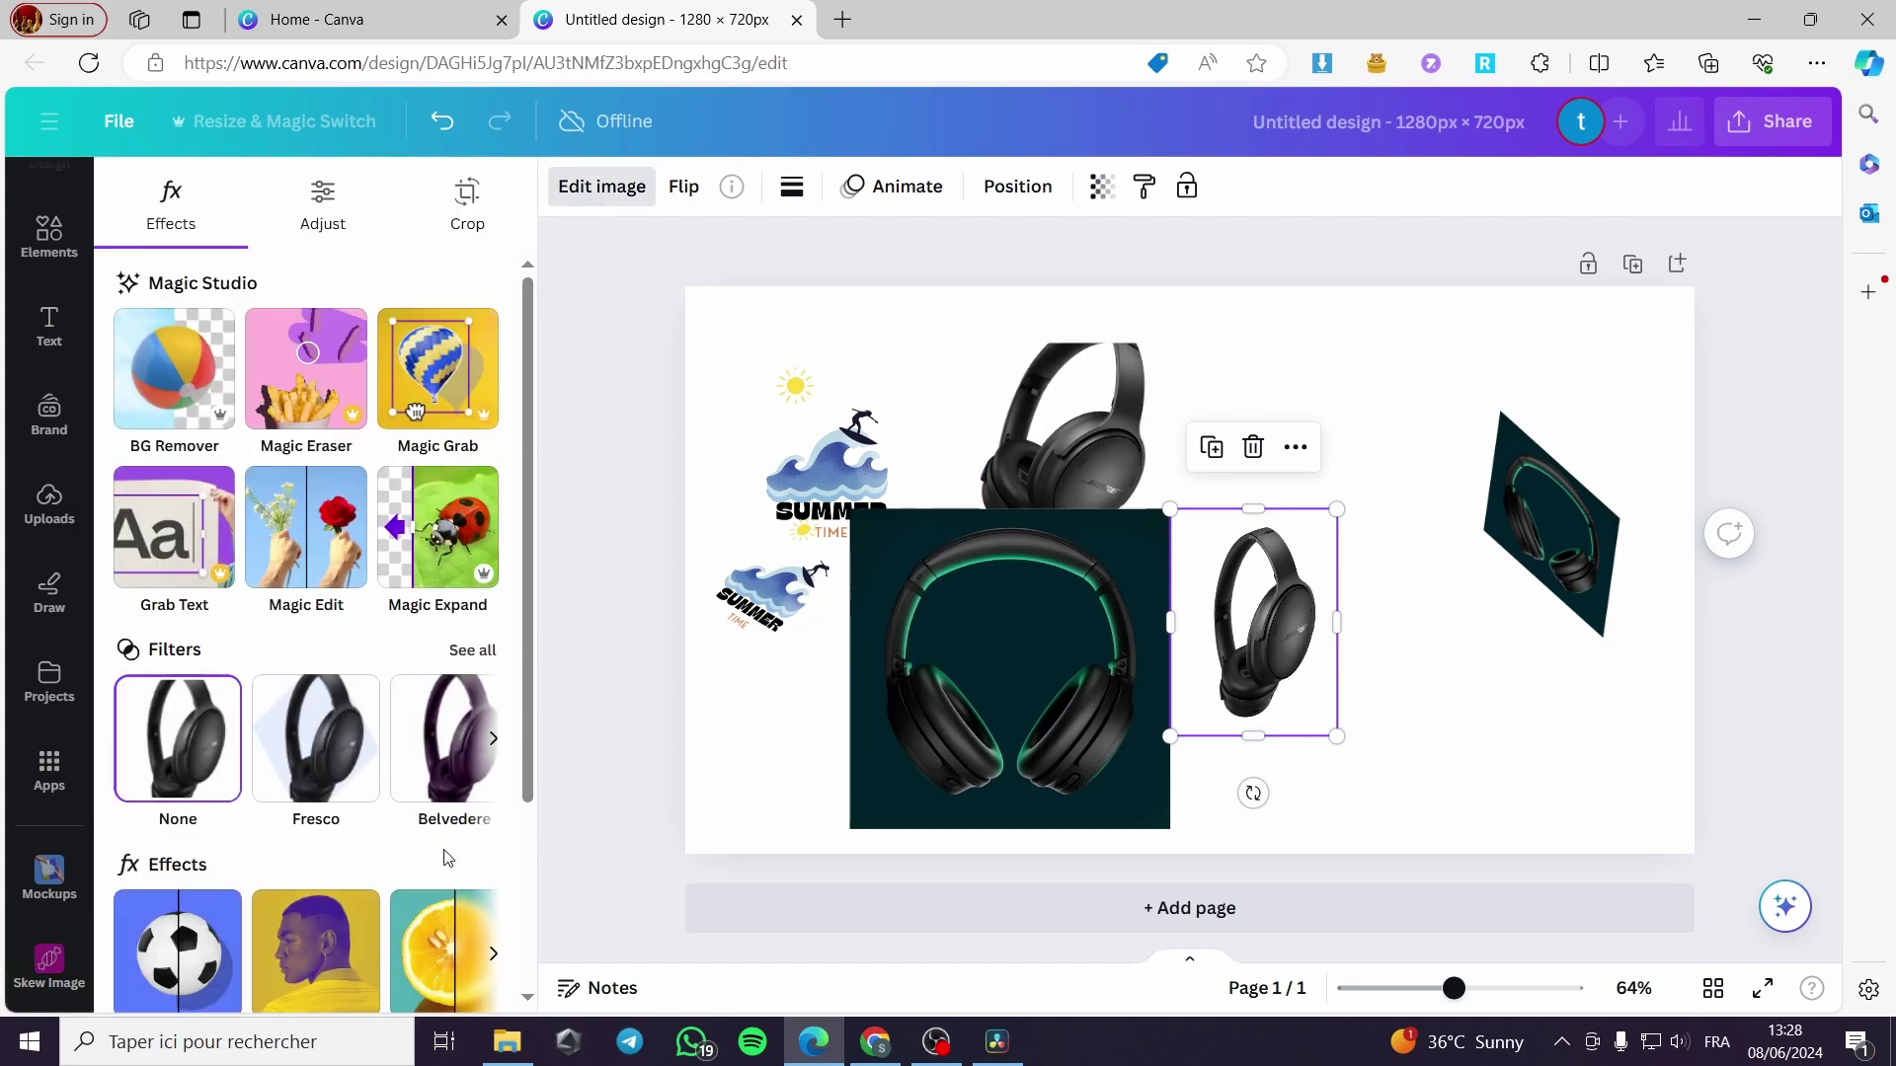
pyautogui.click(50, 973)
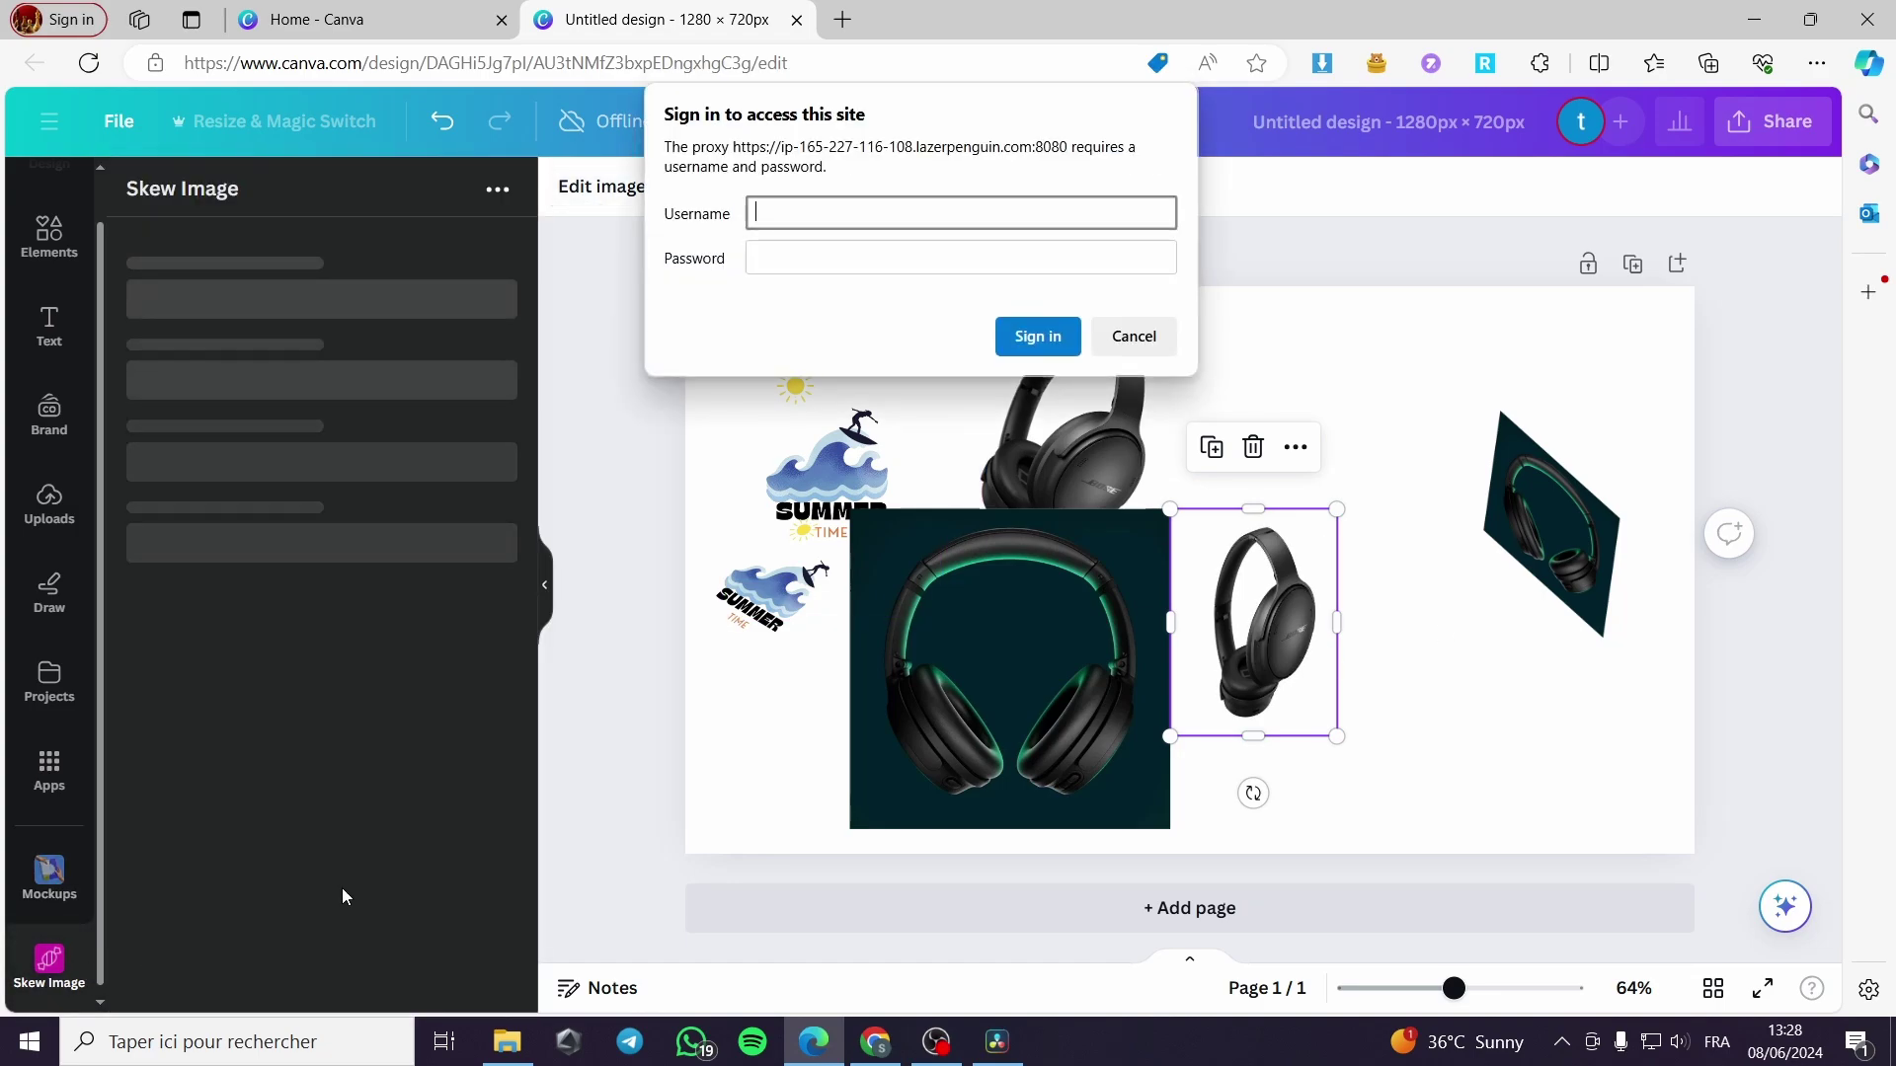
pyautogui.click(1160, 349)
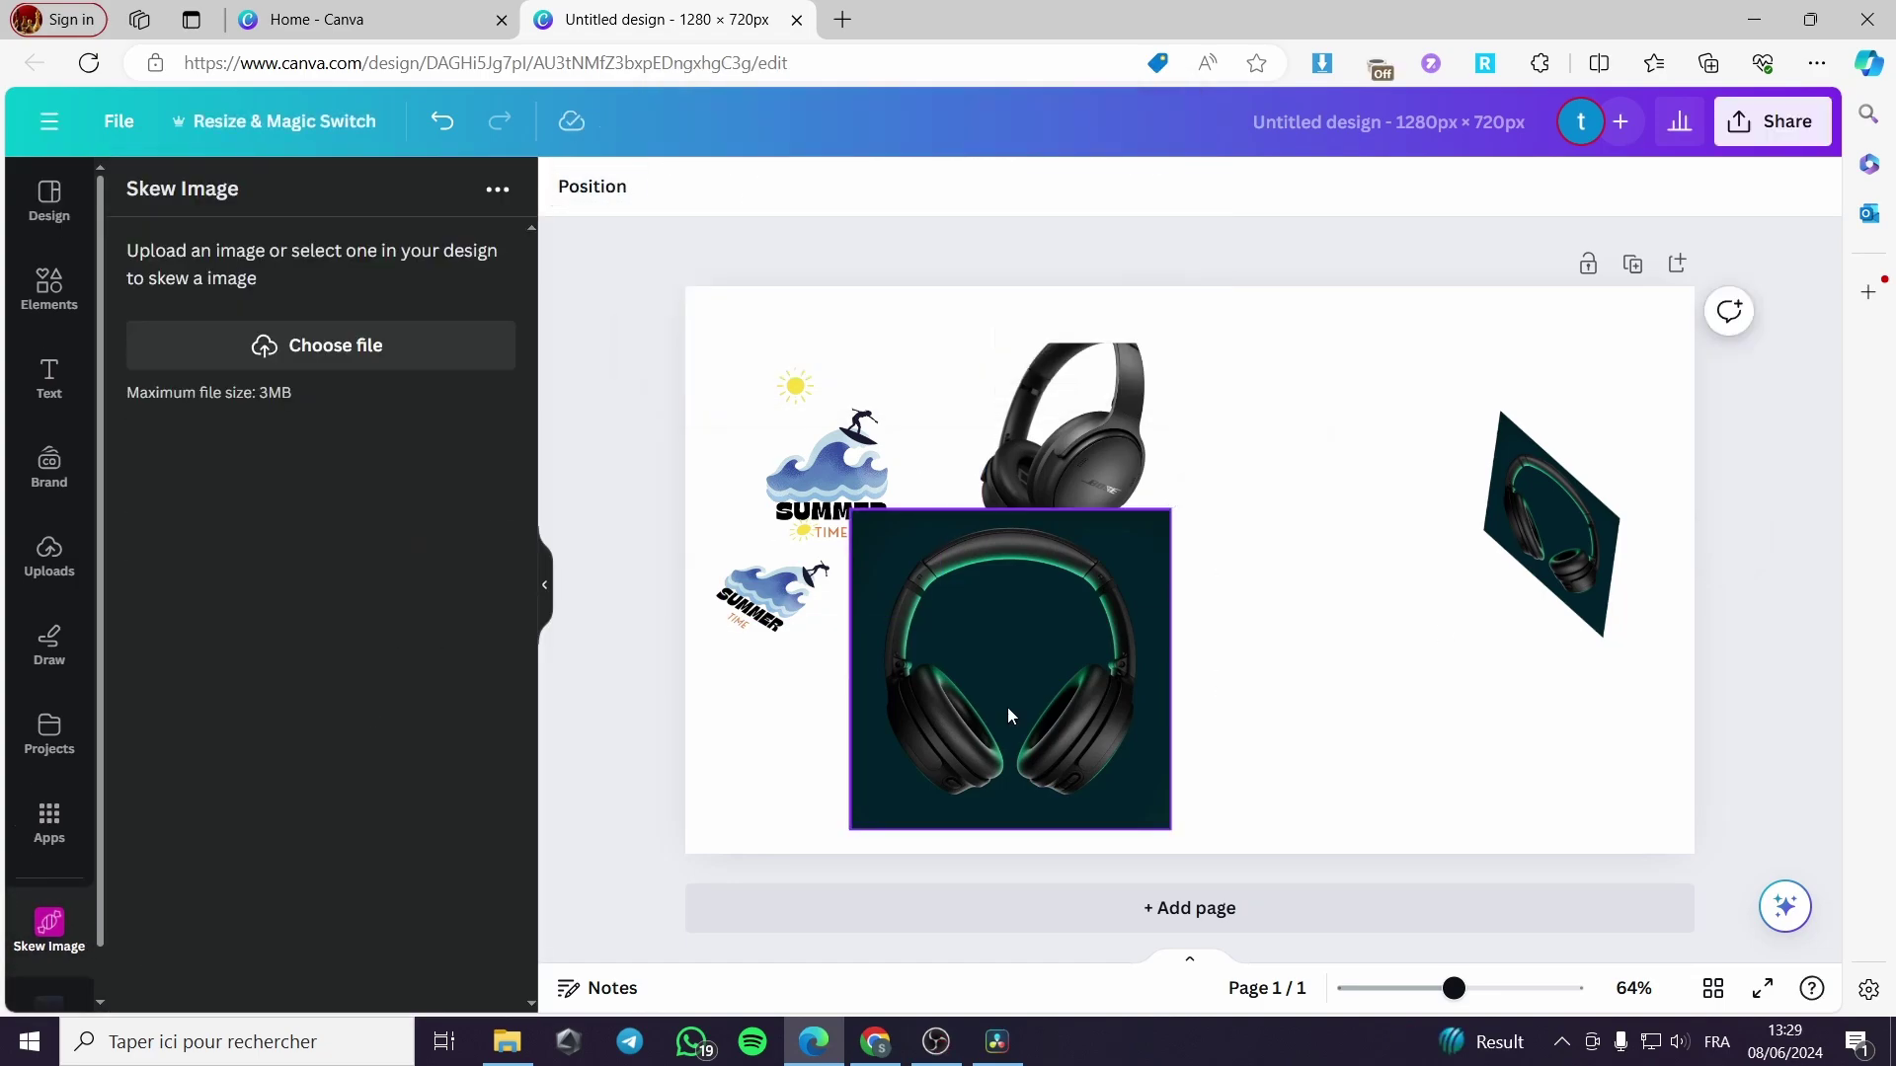
pyautogui.hotkey('ctrl', 'z')
pyautogui.click(1237, 660)
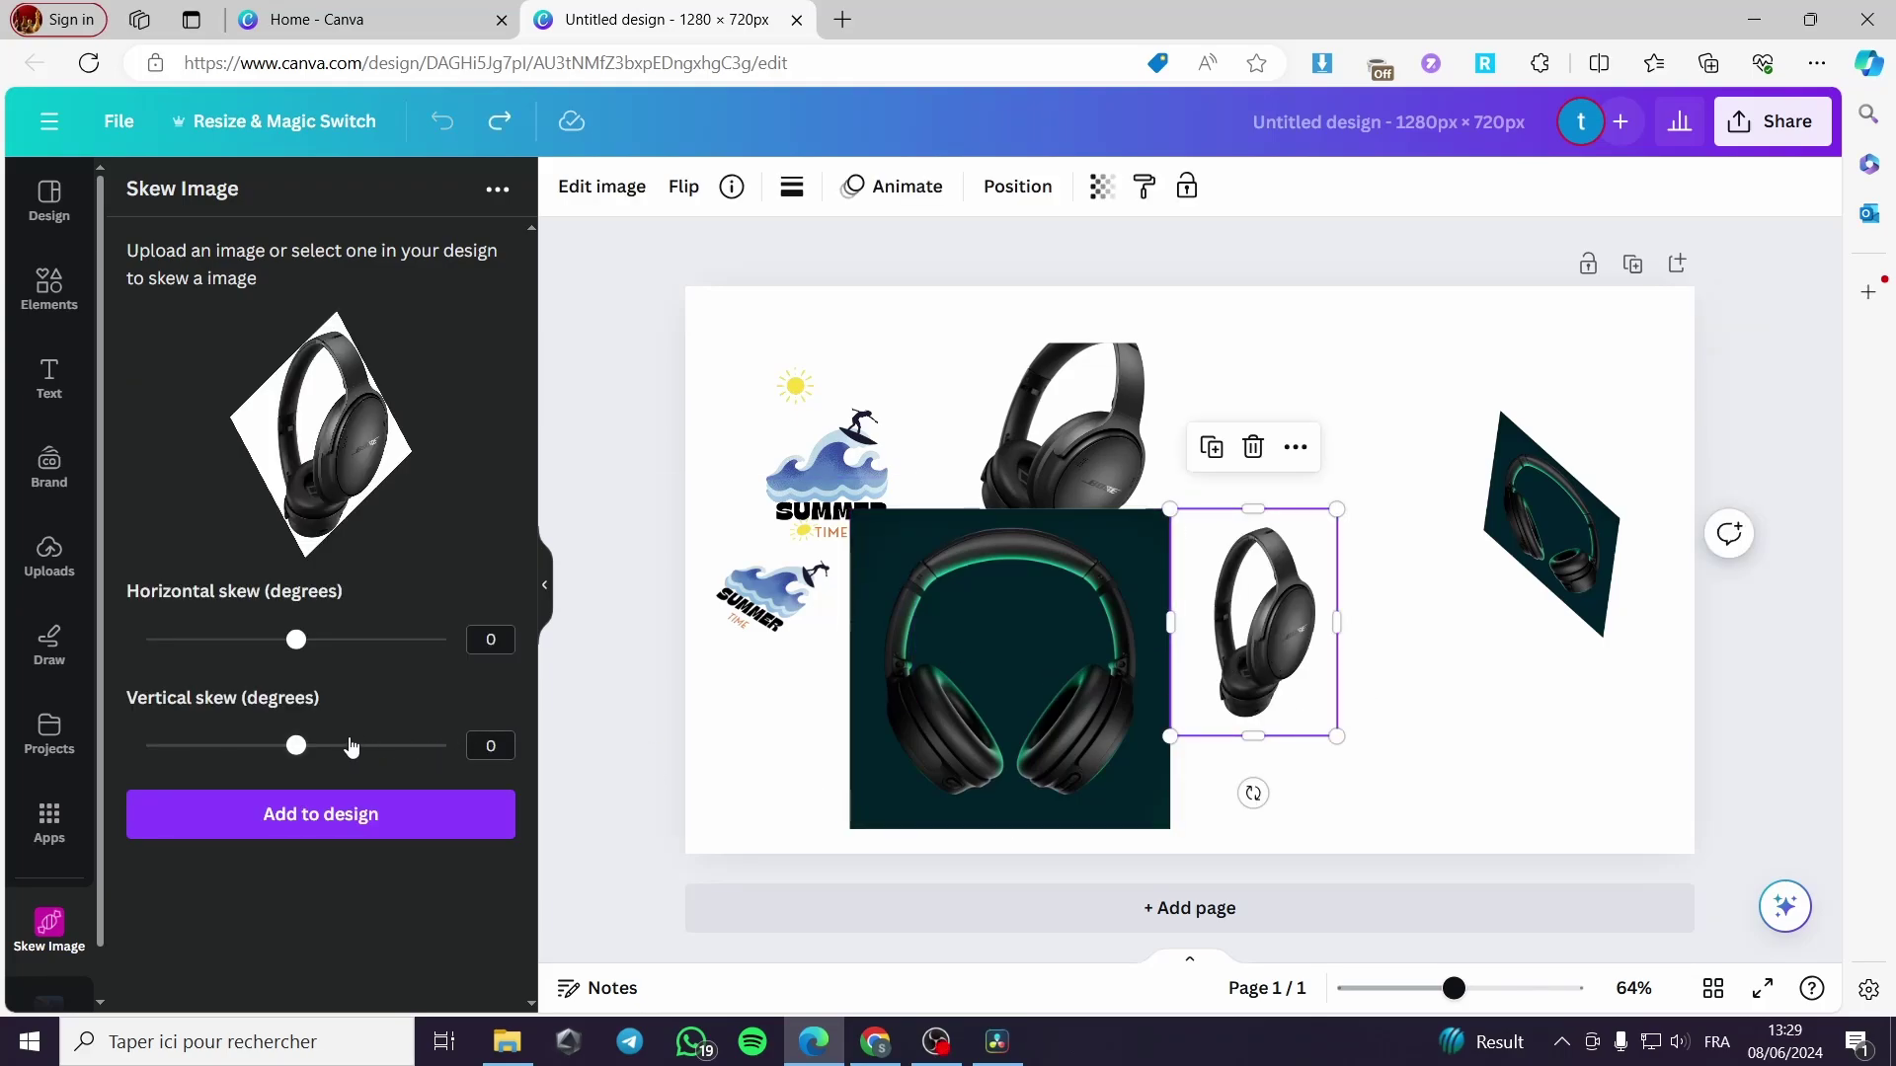
# Step: Drag the skew sliders toward −34° horizontal with a steeper vertical skew
pyautogui.moveTo(302, 751); pyautogui.dragTo(292, 749)
pyautogui.moveTo(296, 640); pyautogui.dragTo(233, 643)
pyautogui.moveTo(295, 747)
pyautogui.mouseDown()
pyautogui.moveTo(326, 747)
pyautogui.moveTo(225, 763)
pyautogui.moveTo(437, 758)
pyautogui.moveTo(318, 774)
pyautogui.mouseUp()
# Step: Duplicate the headphone, delete the extra copy, and enlarge the tilted headphone over the teal photo
pyautogui.moveTo(238, 652)
pyautogui.mouseDown()
pyautogui.moveTo(318, 665)
pyautogui.moveTo(250, 676)
pyautogui.mouseUp()
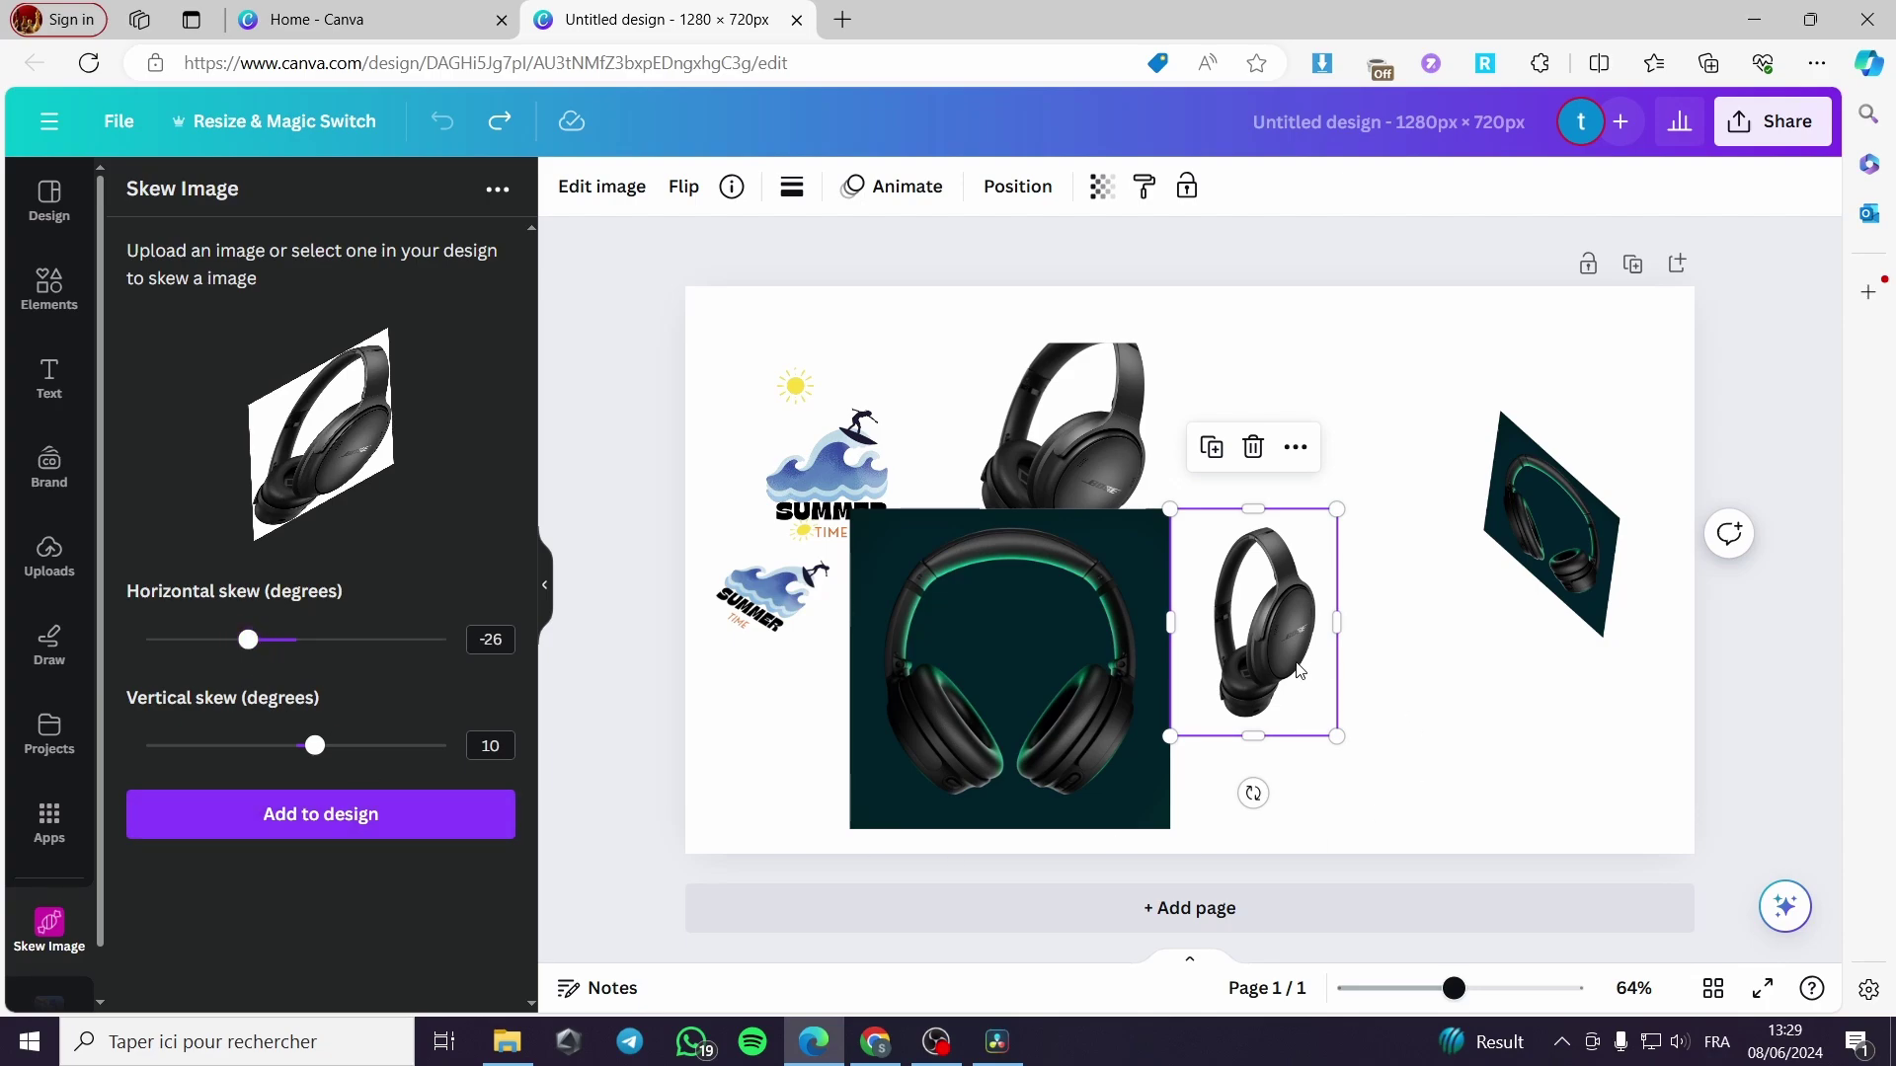
pyautogui.moveTo(1299, 672); pyautogui.dragTo(1260, 484)
pyautogui.moveTo(1261, 611); pyautogui.dragTo(1491, 538)
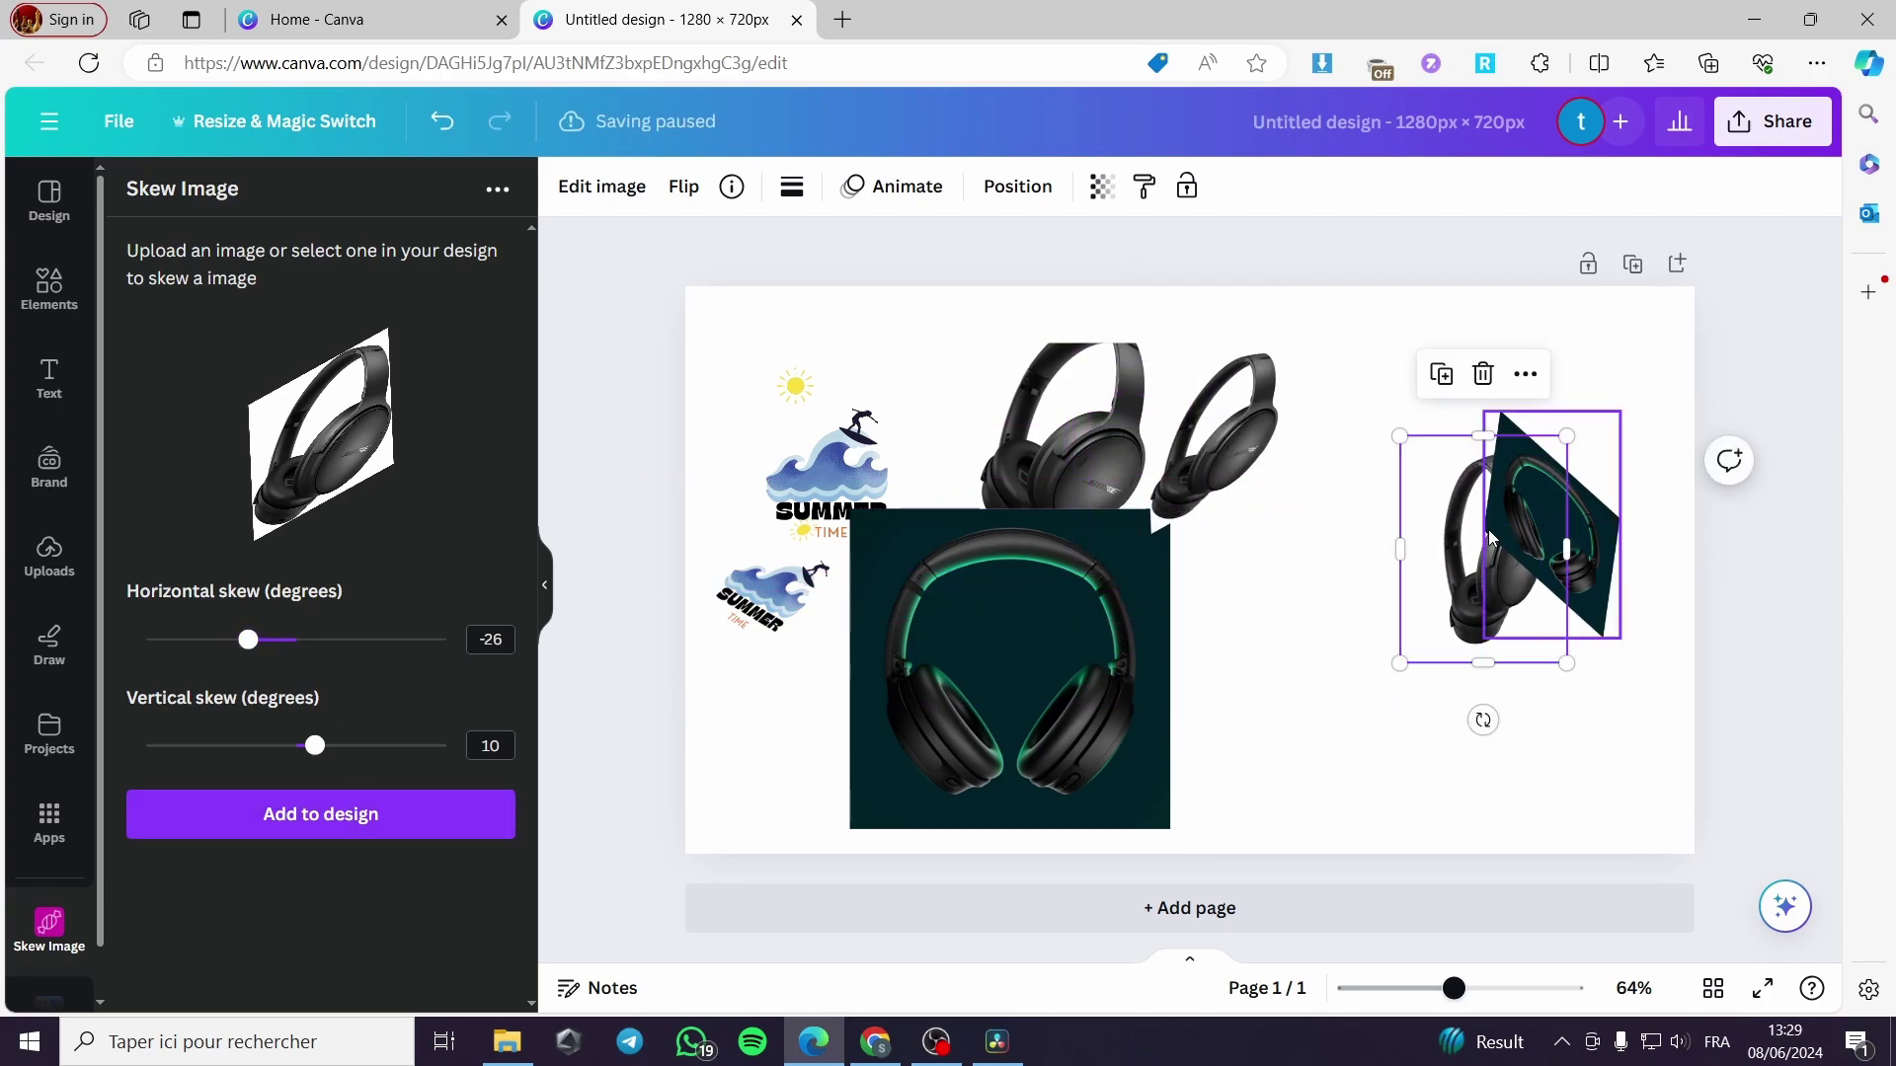
pyautogui.click(1482, 383)
pyautogui.moveTo(1231, 455); pyautogui.dragTo(1262, 706)
pyautogui.moveTo(1372, 589); pyautogui.dragTo(1491, 488)
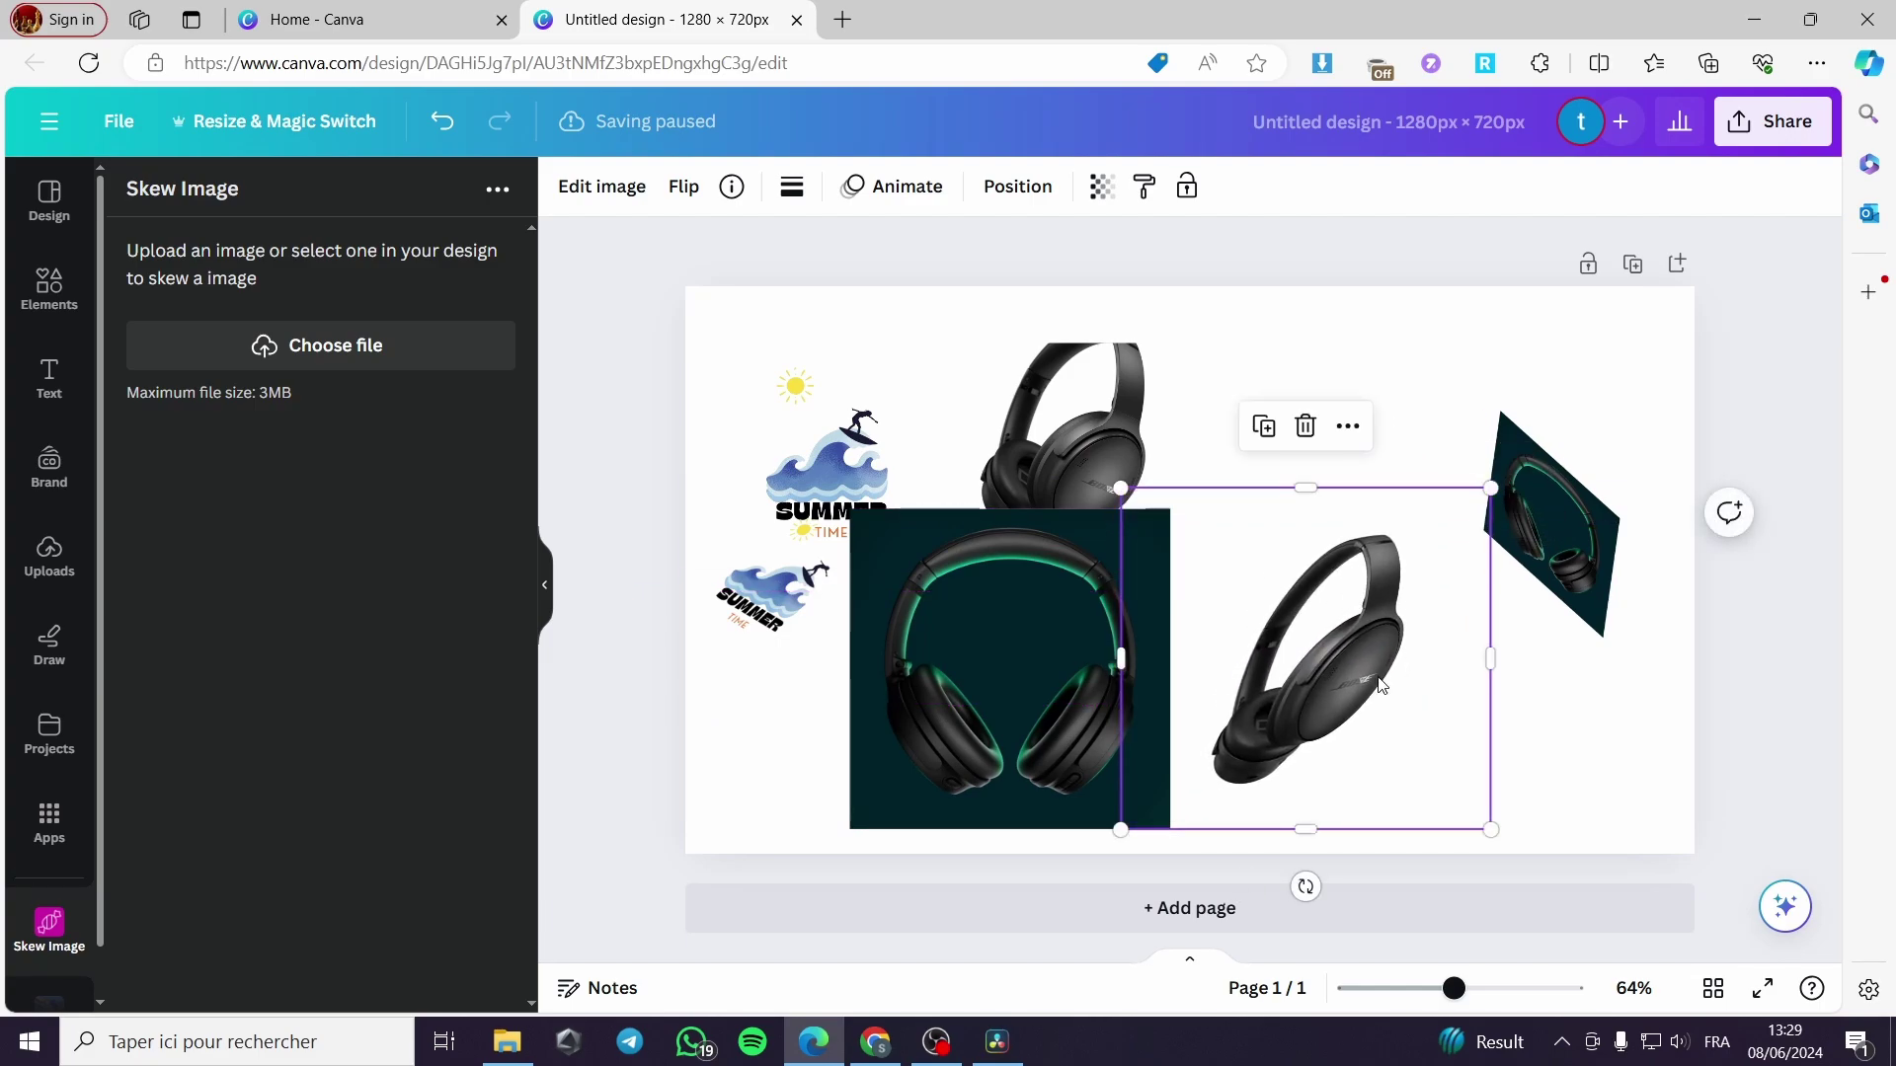
# Step: Move the teal photo to the top-left corner and the small headphone lower, re-slanting its skew preview
pyautogui.click(1057, 597)
pyautogui.moveTo(977, 665); pyautogui.dragTo(749, 461)
pyautogui.moveTo(1050, 472); pyautogui.dragTo(1074, 722)
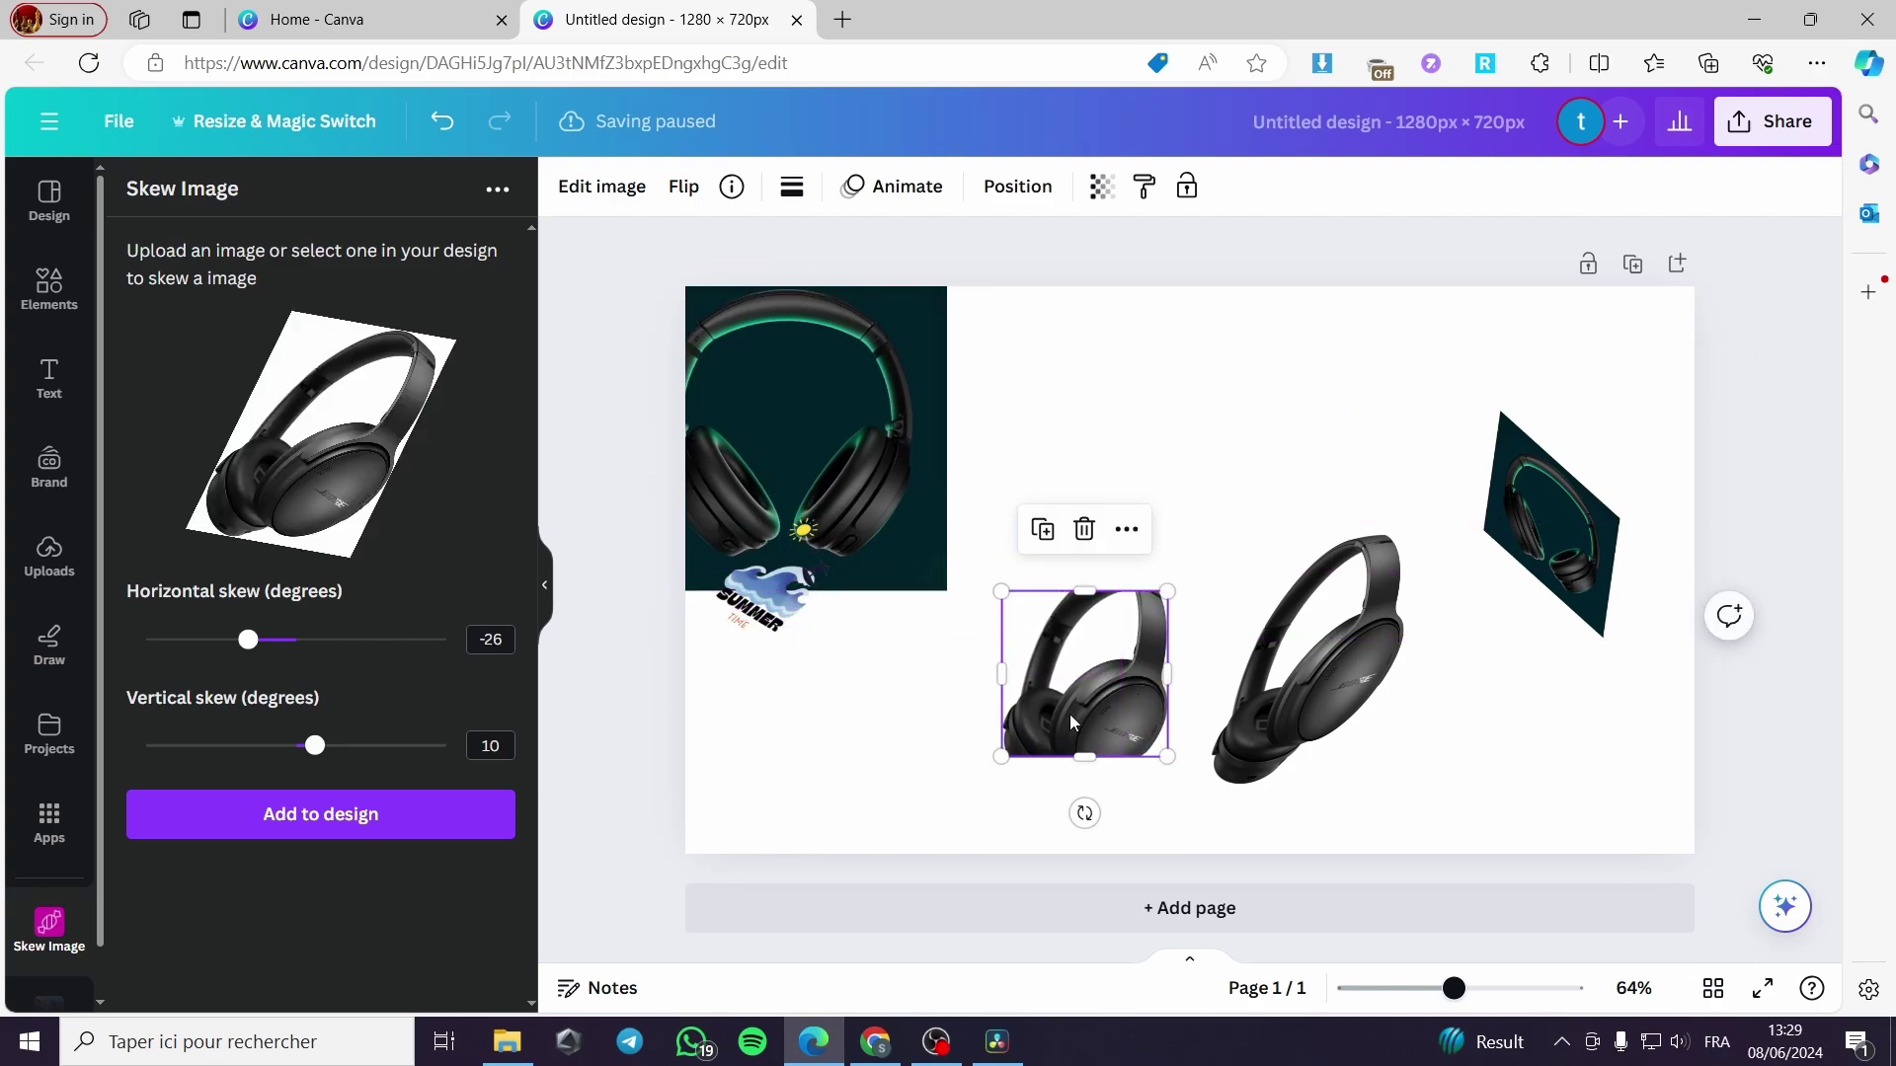
pyautogui.moveTo(251, 648); pyautogui.dragTo(302, 654)
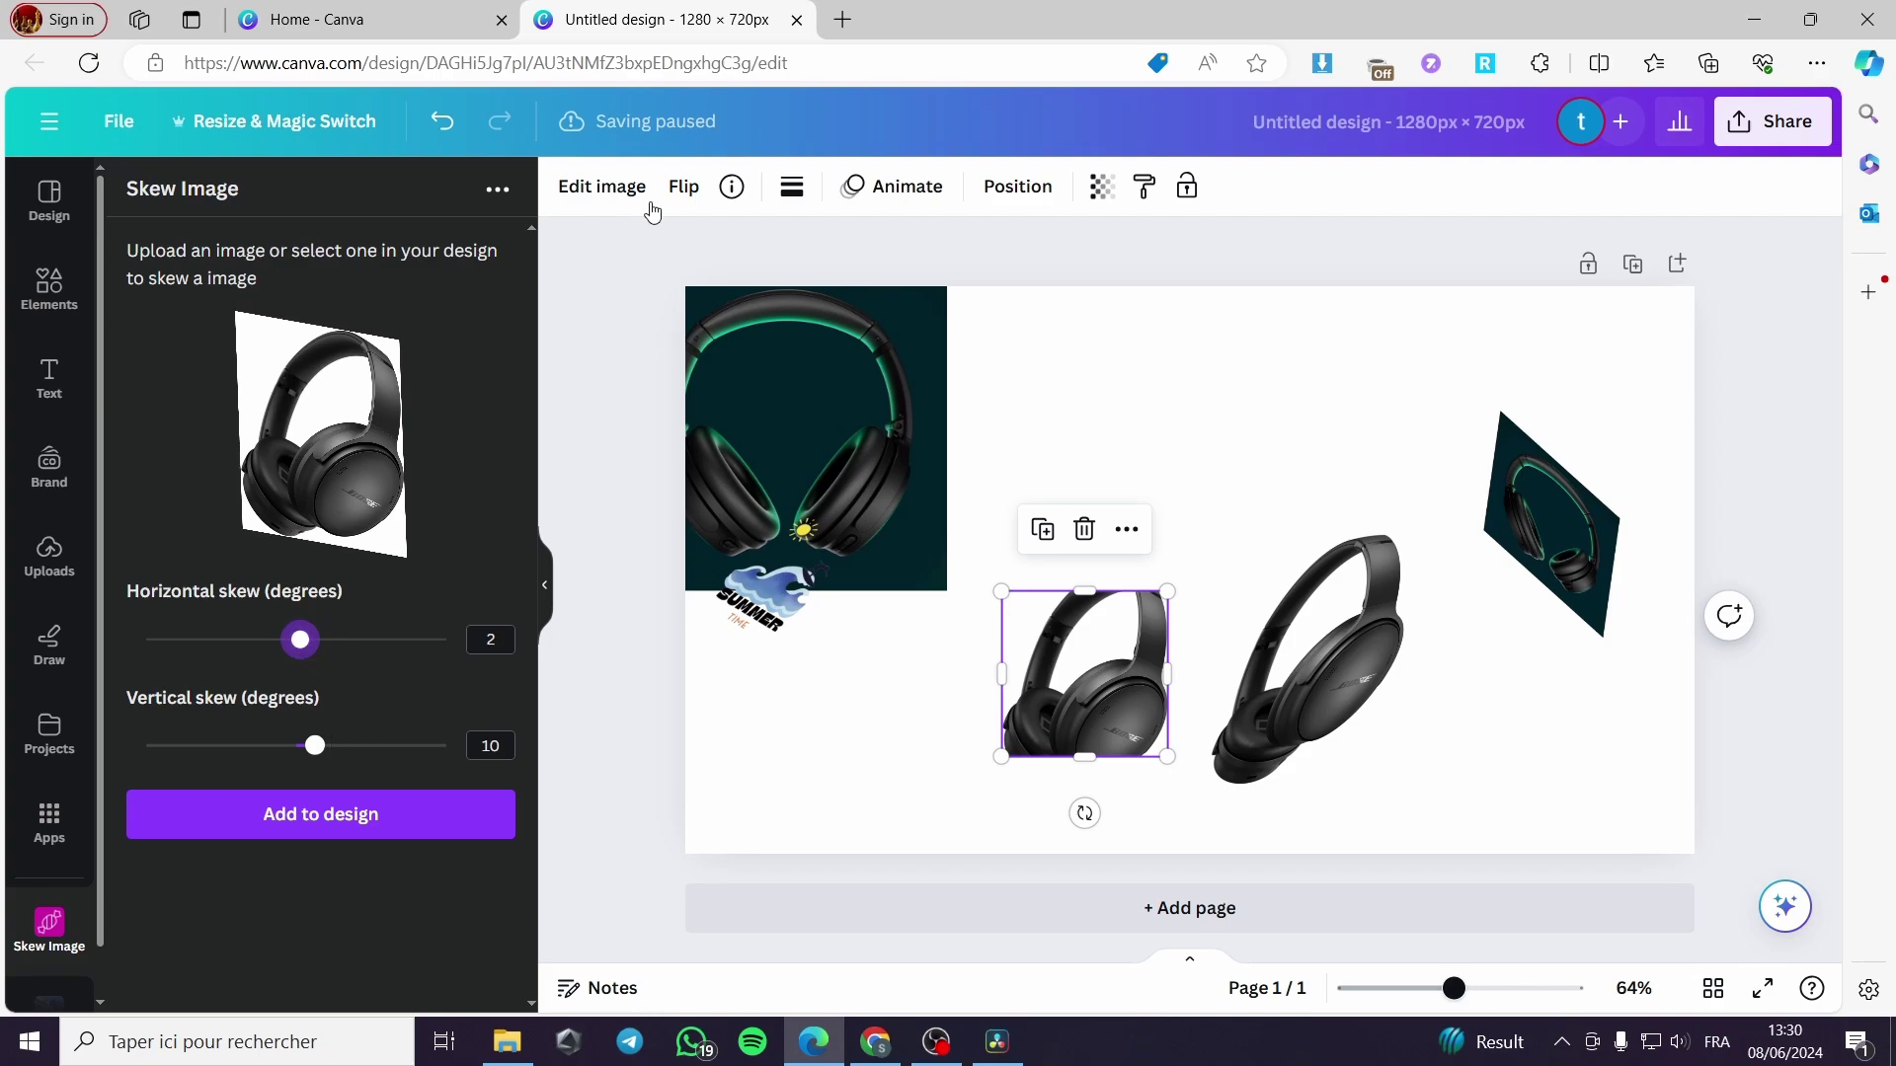
# Step: Flip the small black headphone image horizontally
pyautogui.click(684, 186)
pyautogui.click(721, 250)
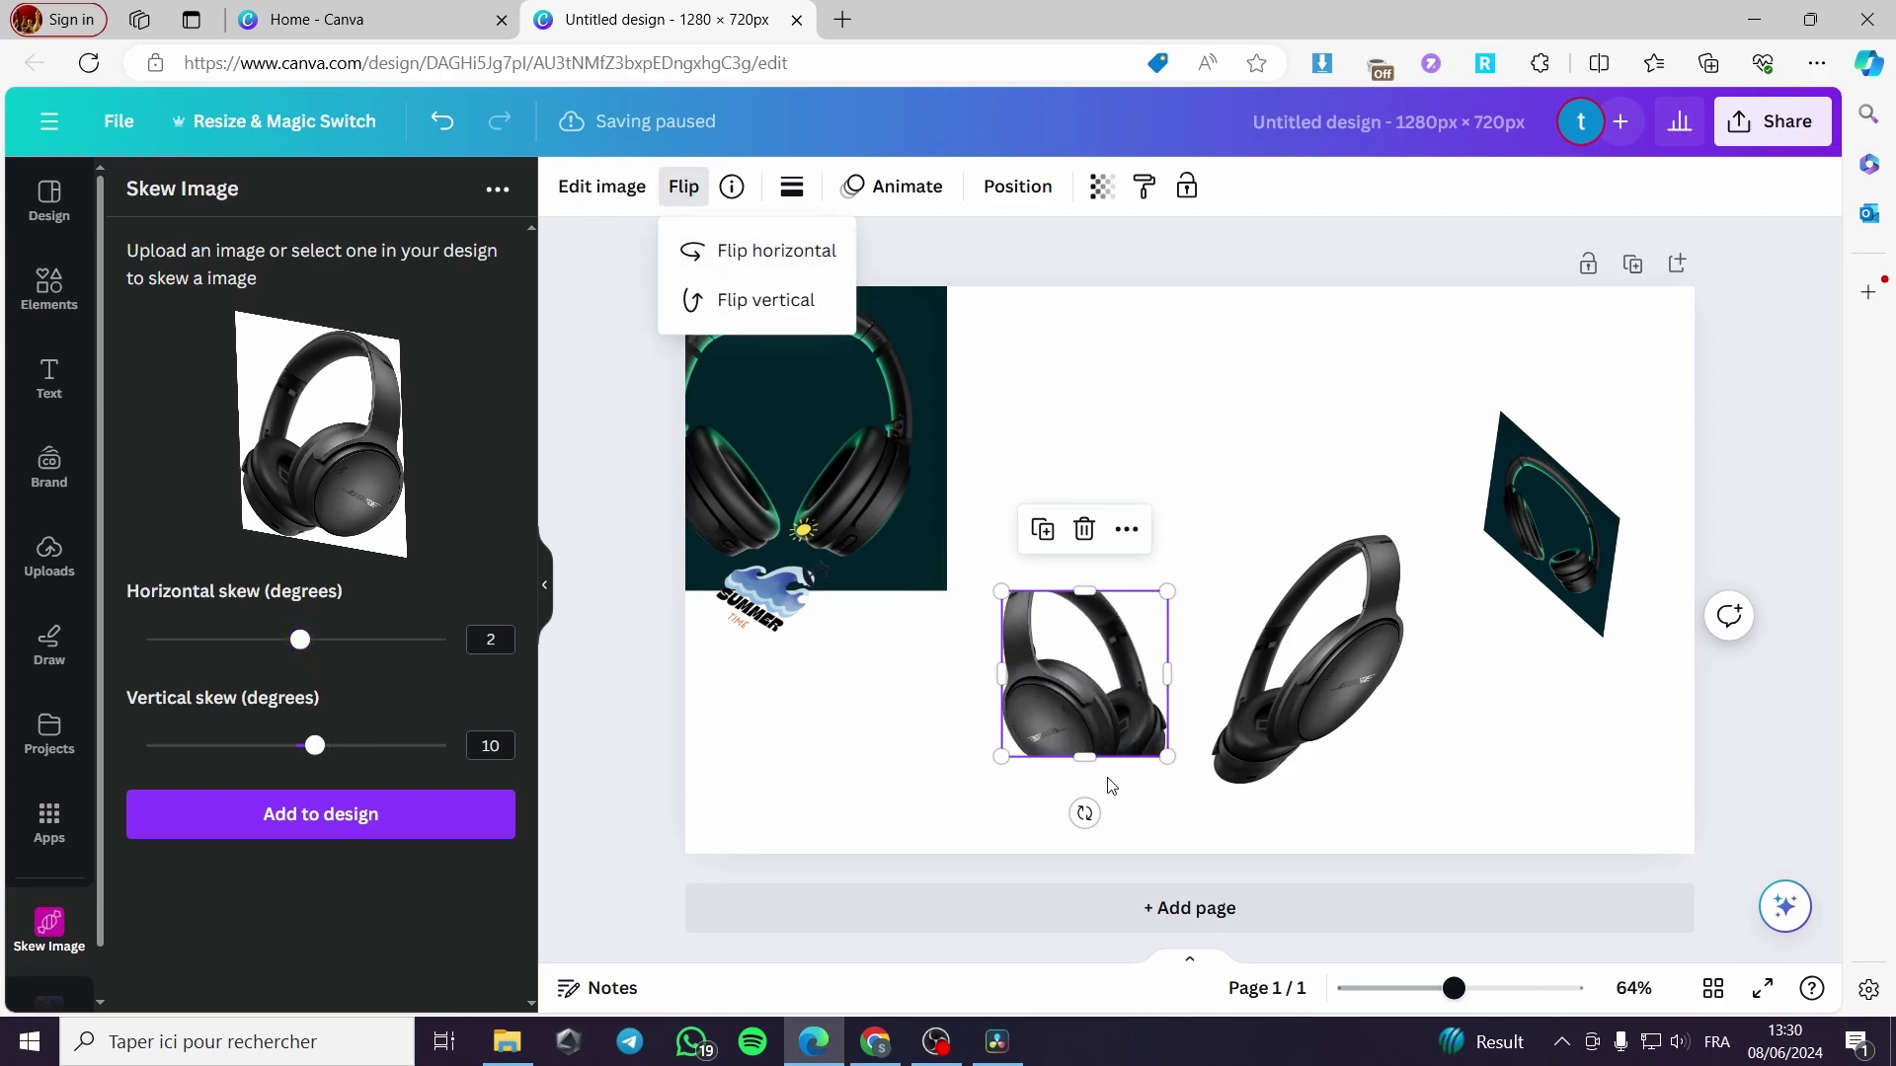
pyautogui.click(1110, 734)
pyautogui.doubleClick(1110, 735)
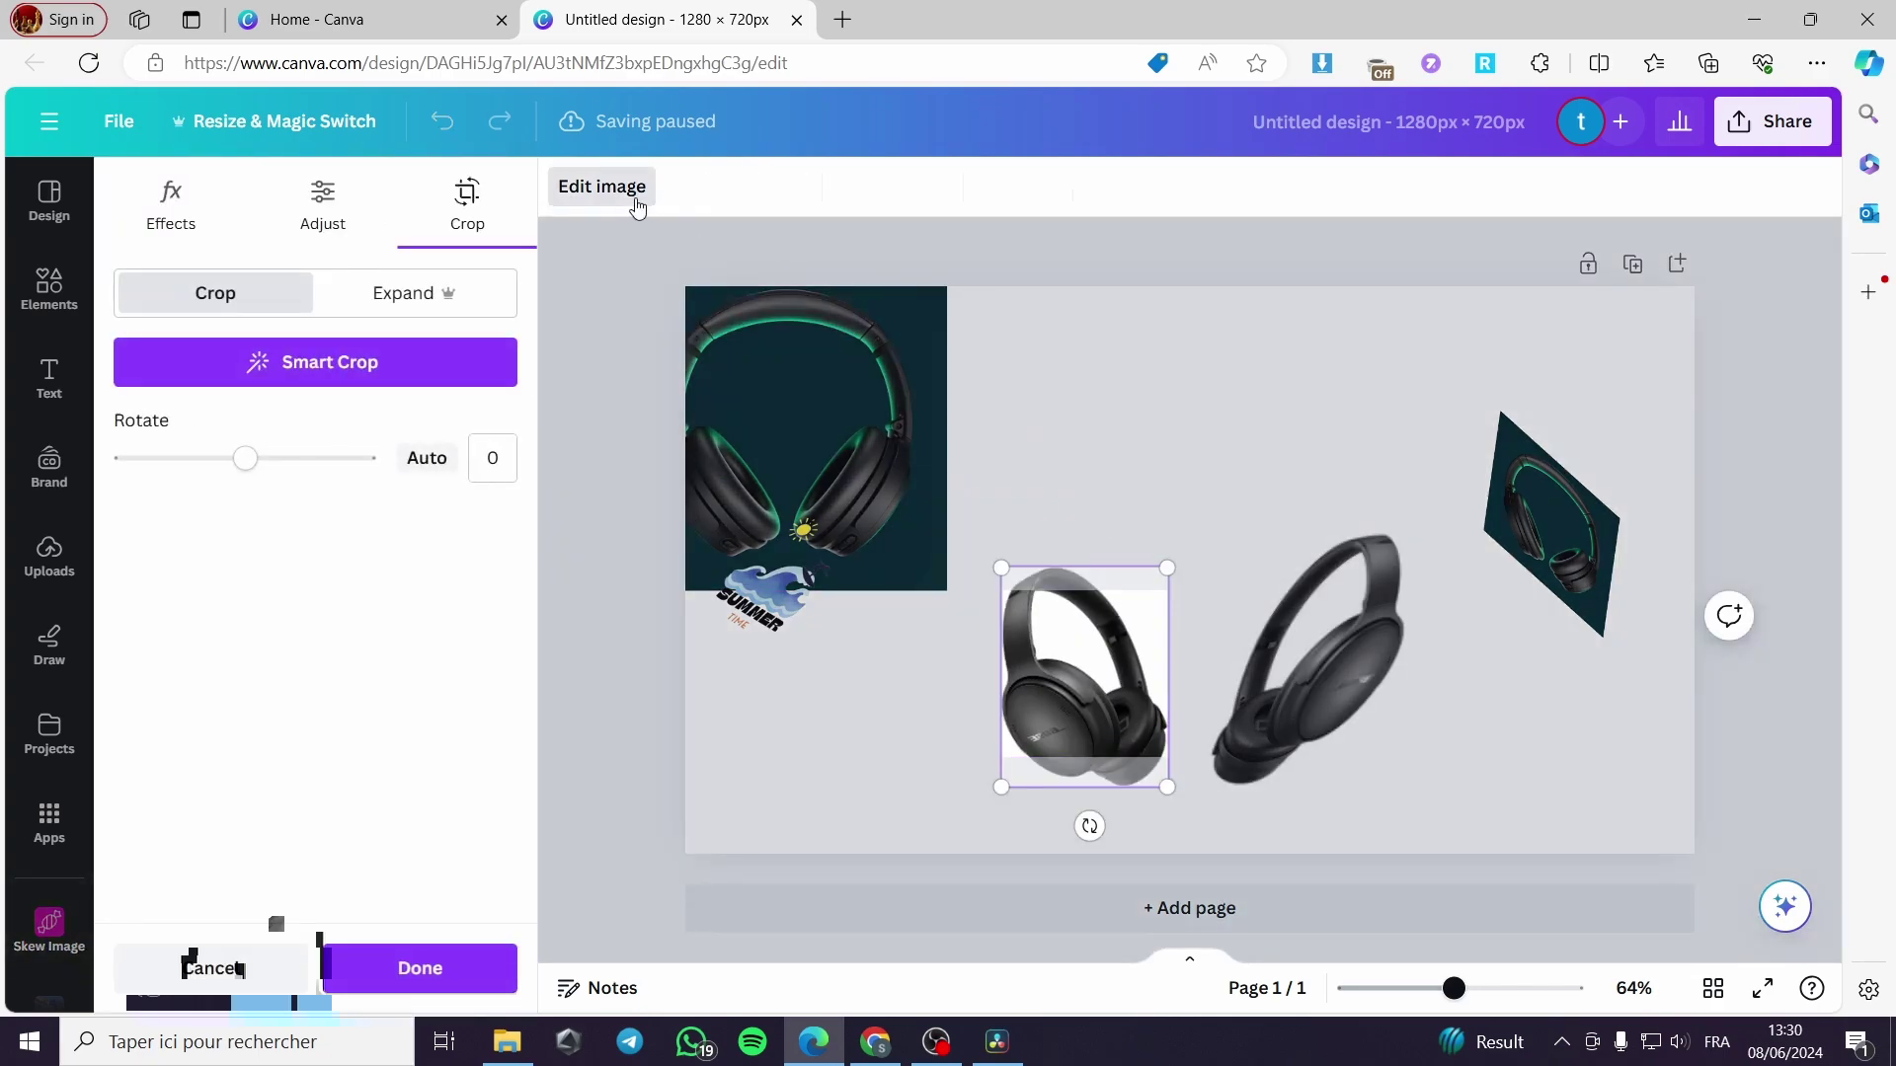
pyautogui.press('Escape')
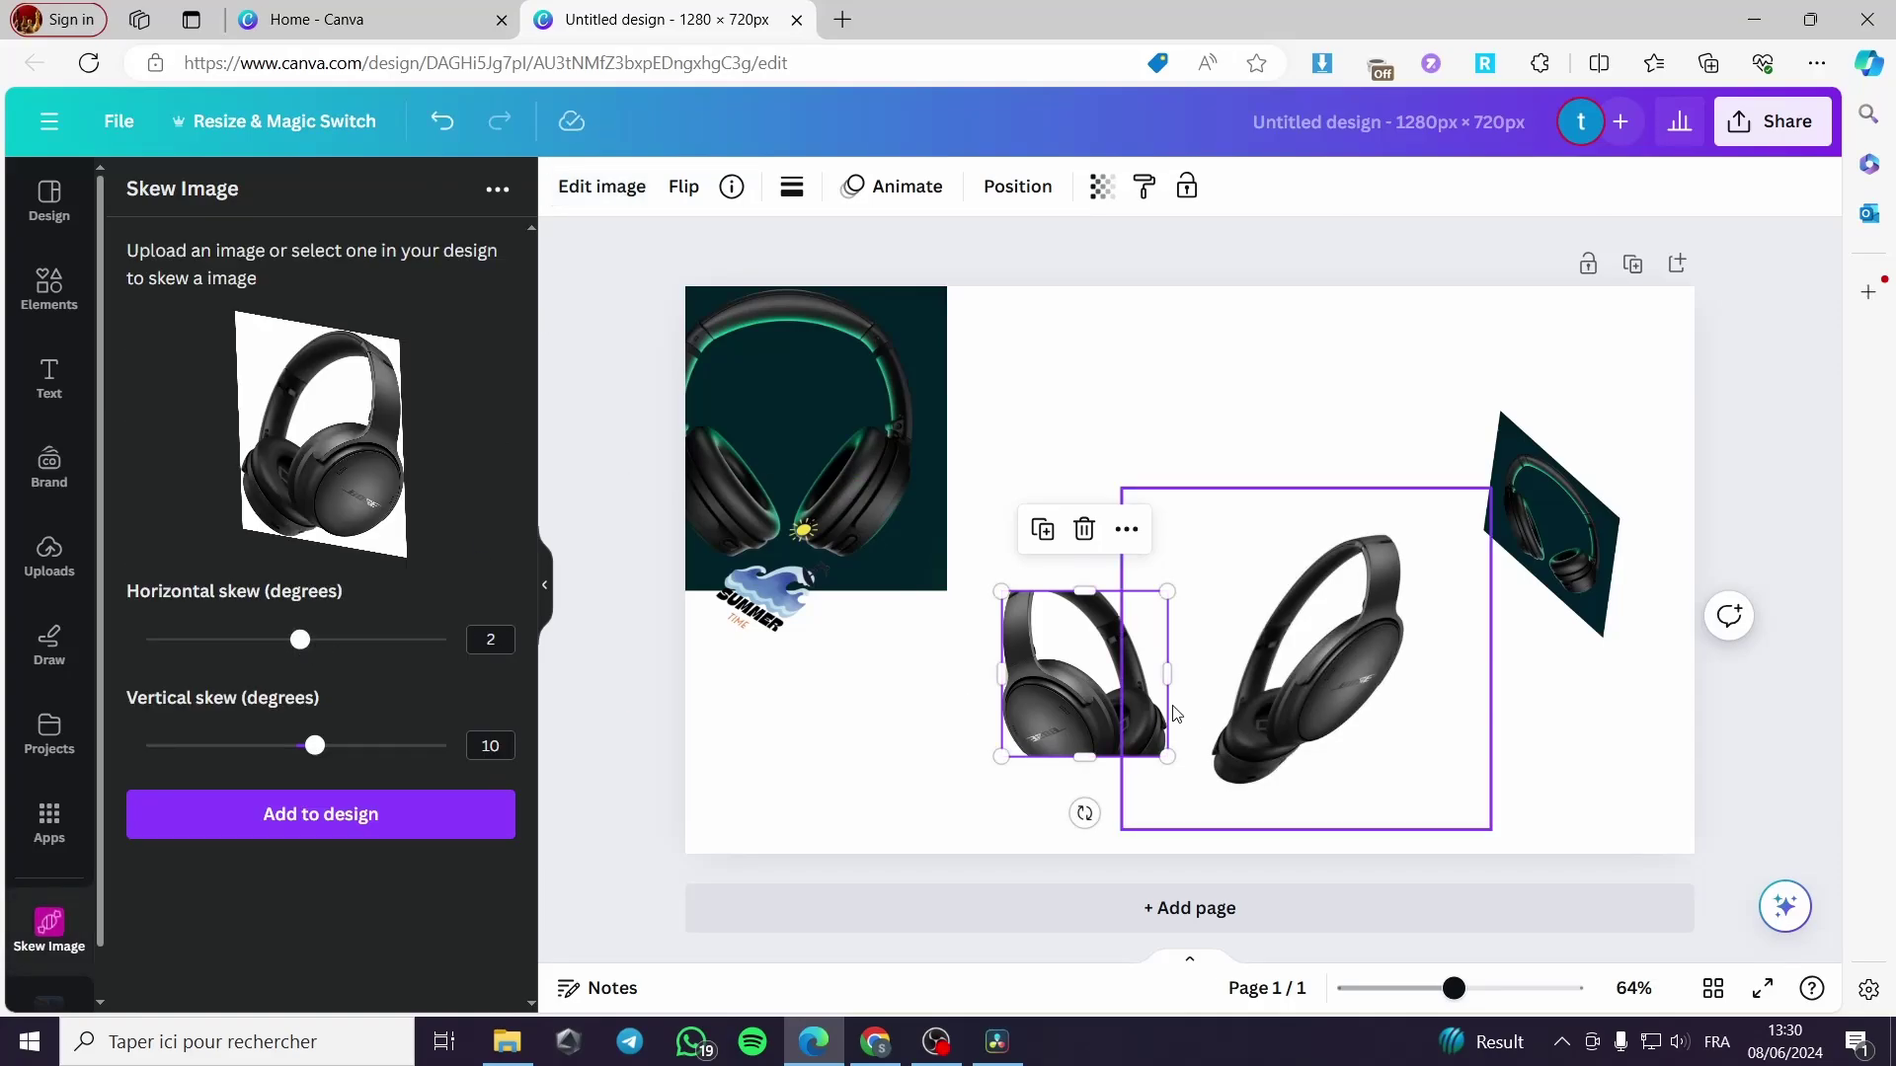
# Step: Set the horizontal skew back to 1 and reselect the small headphone in the skew settings
pyautogui.moveTo(314, 640)
pyautogui.mouseDown()
pyautogui.moveTo(340, 640)
pyautogui.moveTo(298, 640)
pyautogui.mouseUp()
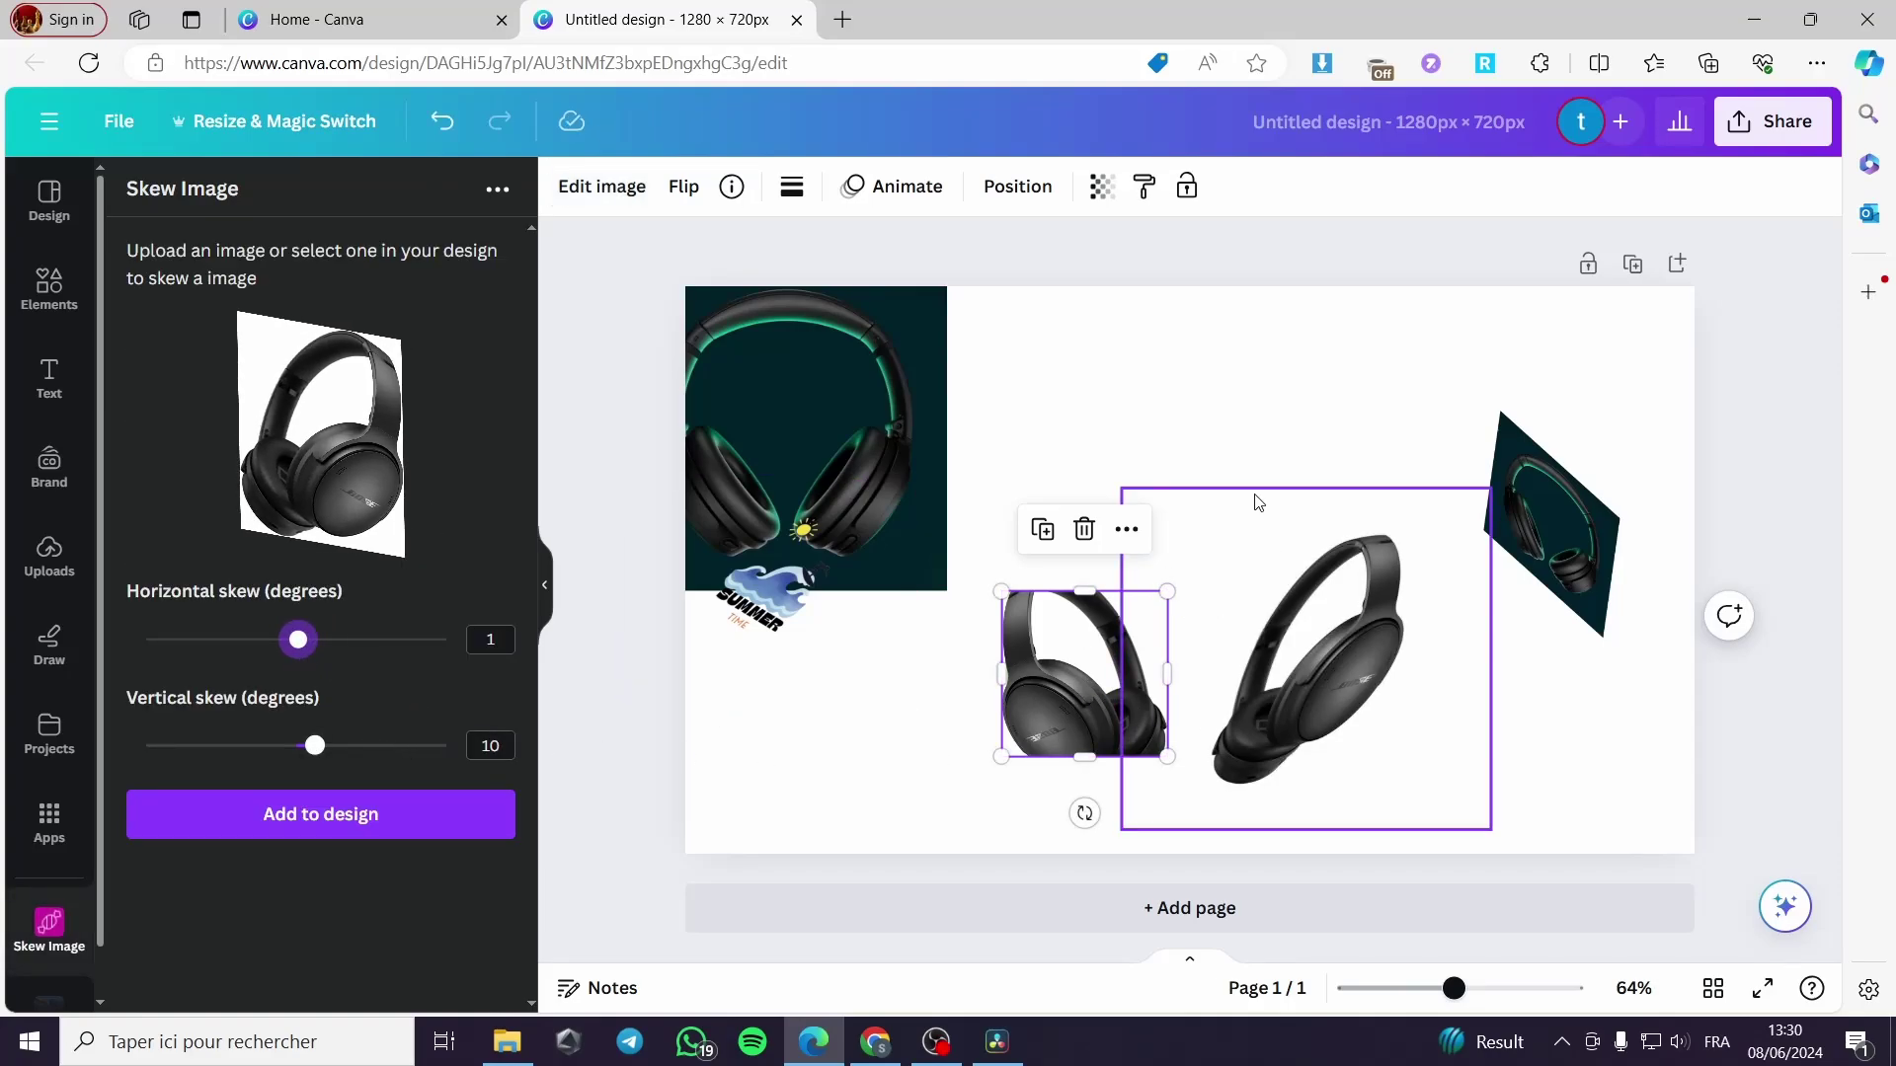
pyautogui.click(1262, 407)
pyautogui.click(1055, 731)
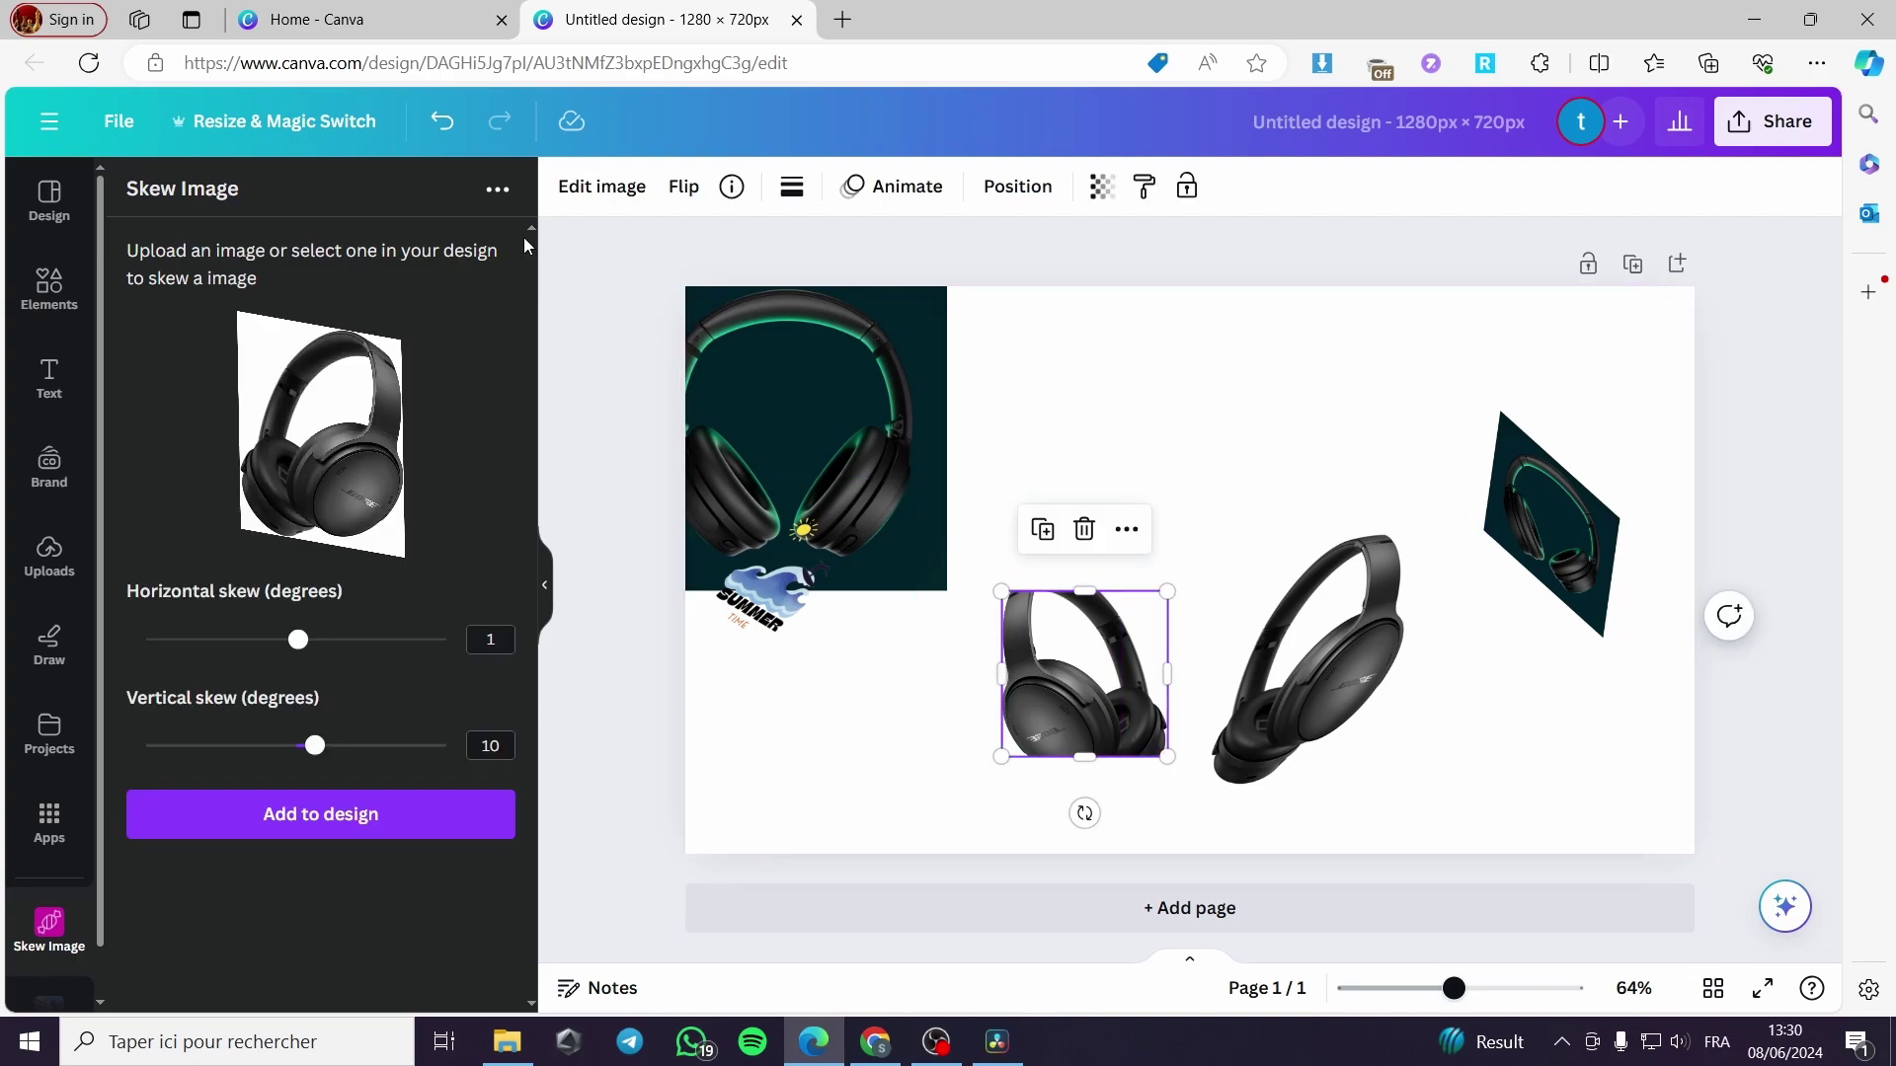
pyautogui.click(591, 196)
pyautogui.click(46, 919)
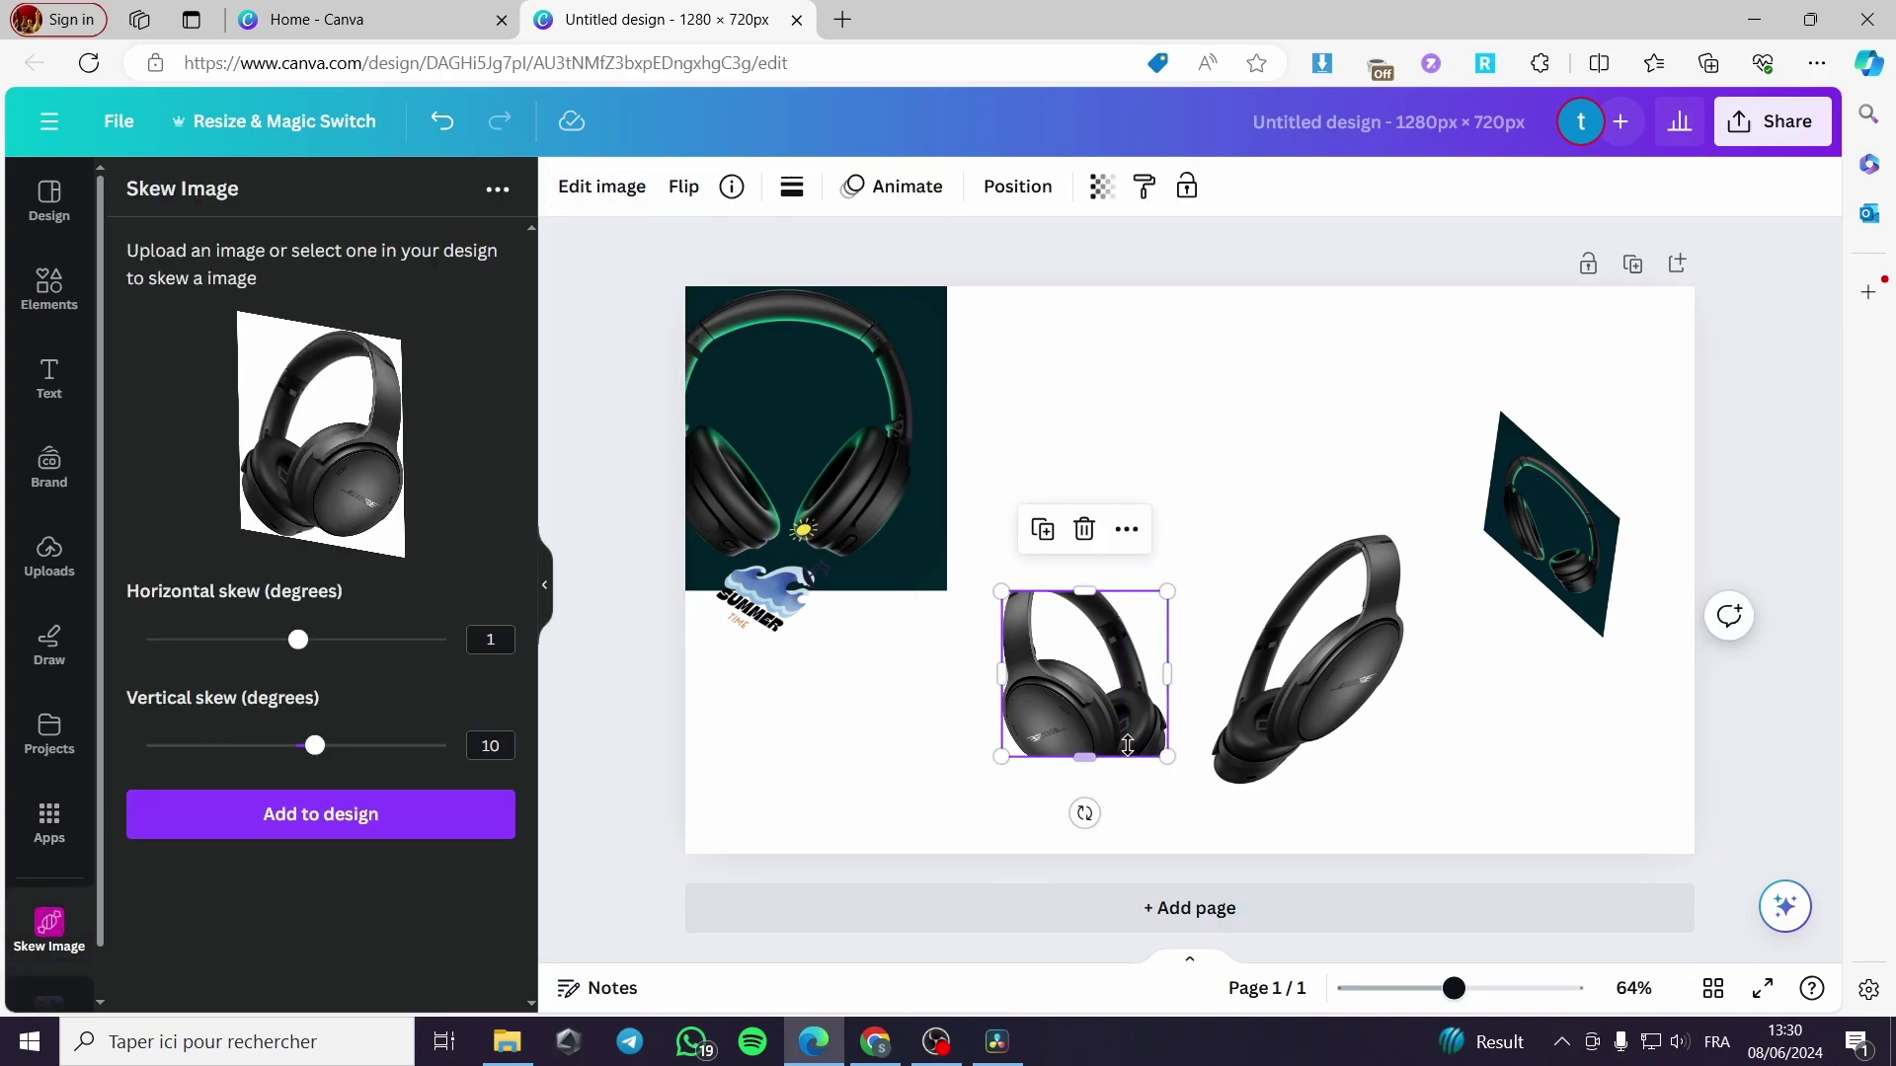
pyautogui.click(1341, 691)
pyautogui.click(1030, 688)
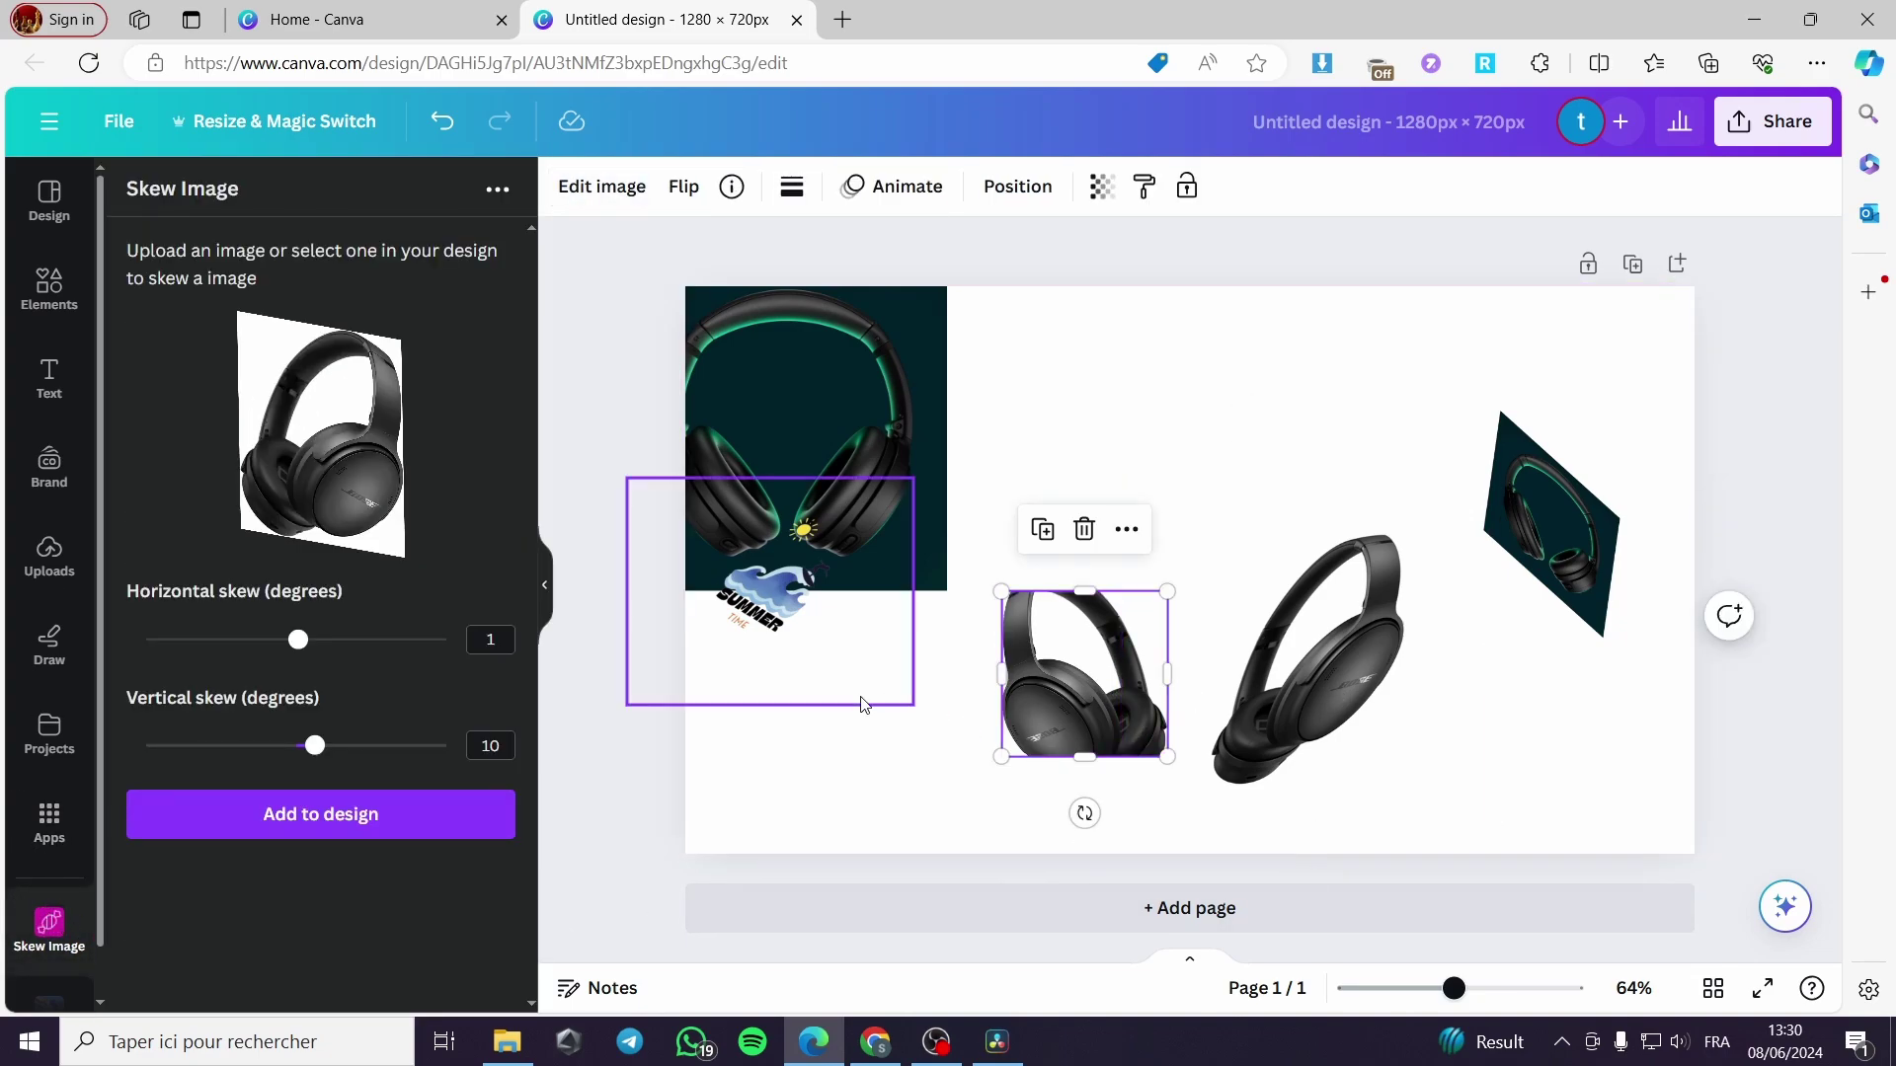
# Step: Add a copy skewed 23° horizontally and 26° vertically, move it down-left, then delete it
pyautogui.moveTo(300, 642); pyautogui.dragTo(342, 655)
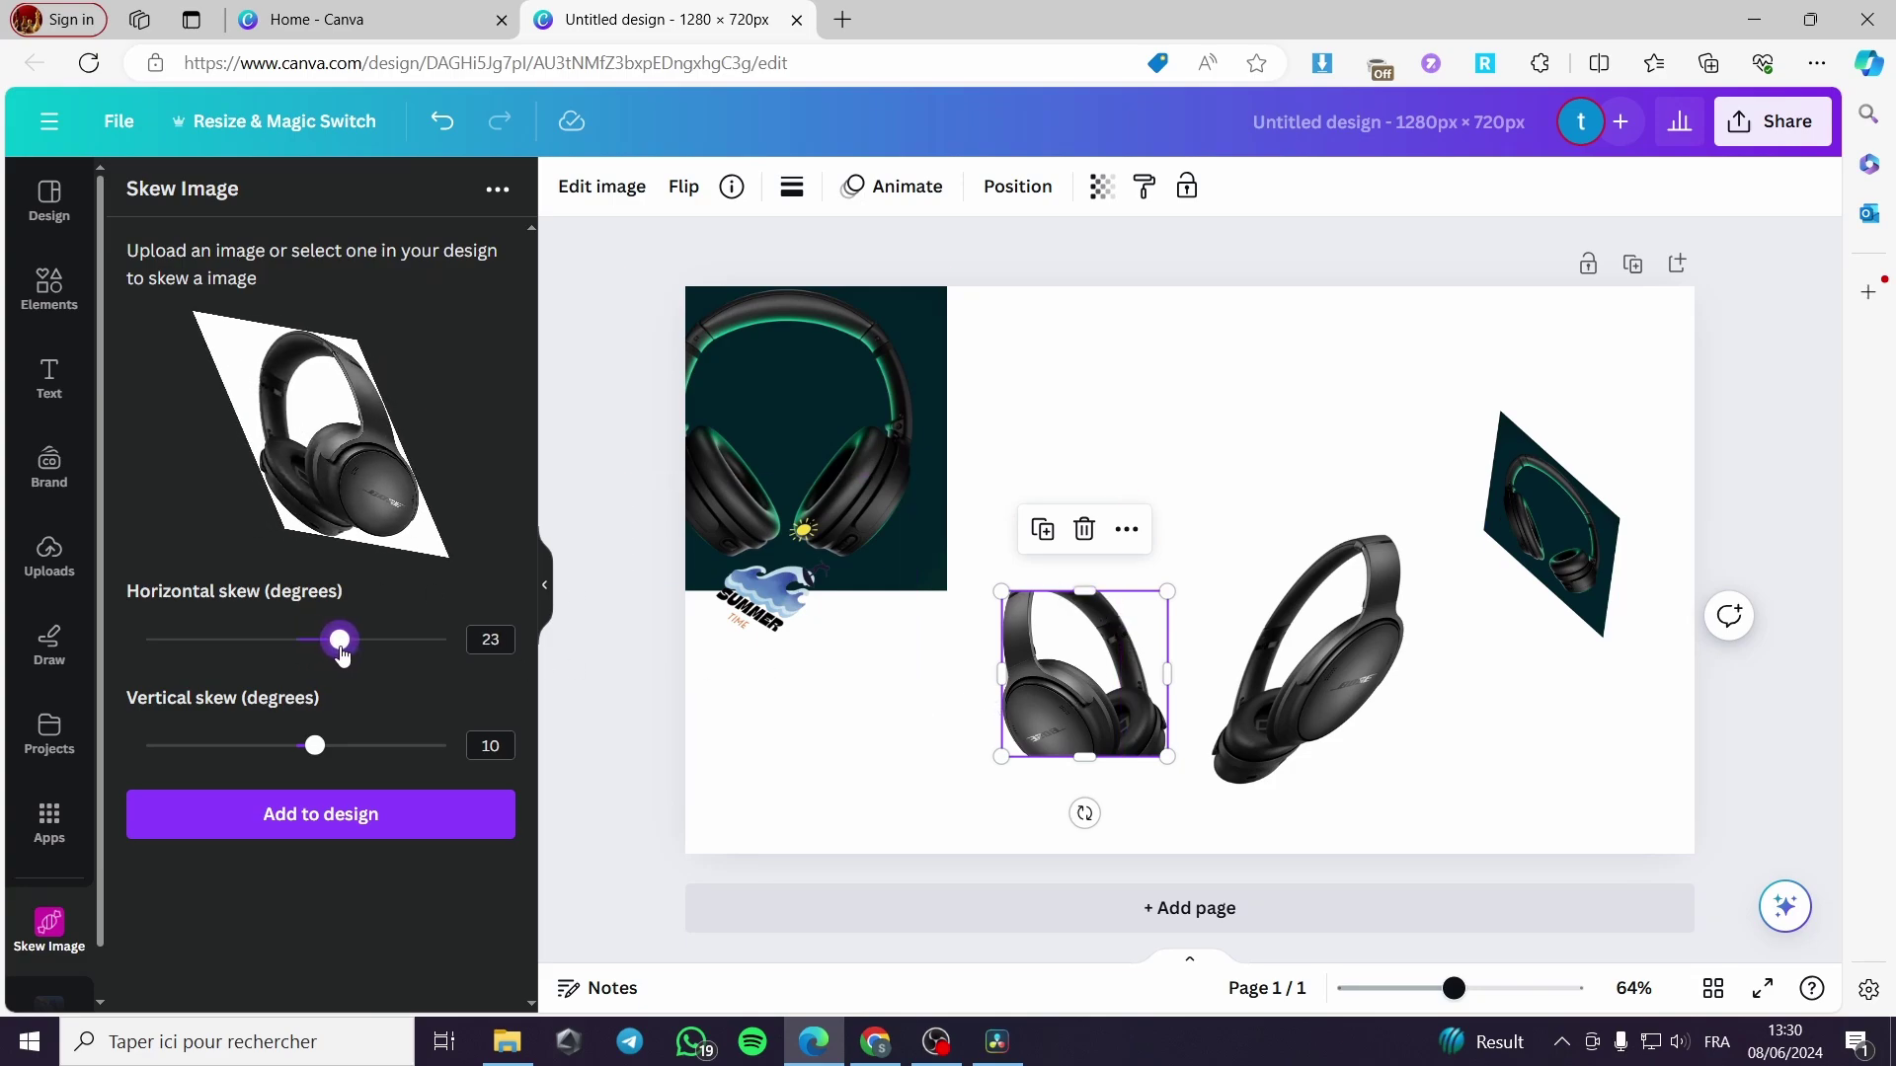
pyautogui.moveTo(313, 748)
pyautogui.mouseDown()
pyautogui.moveTo(279, 749)
pyautogui.moveTo(347, 752)
pyautogui.mouseUp()
pyautogui.click(411, 833)
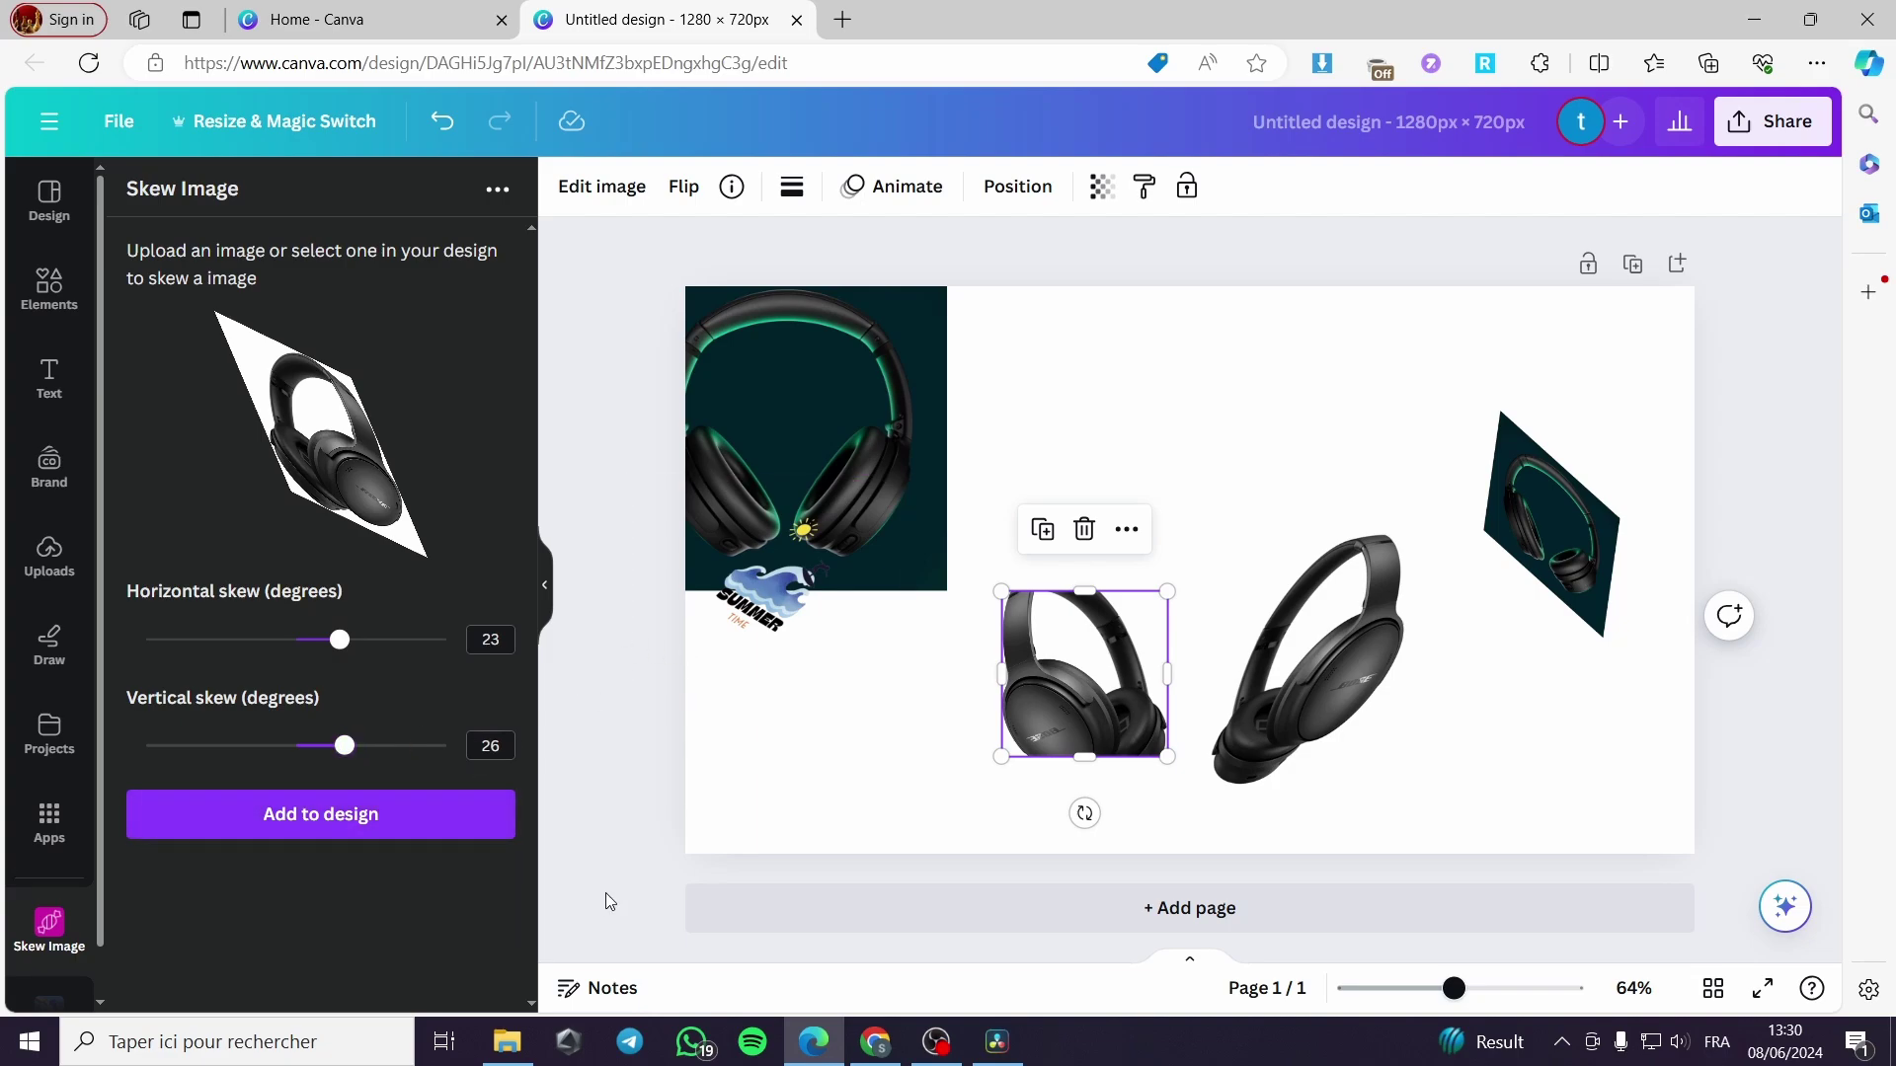
pyautogui.moveTo(1172, 633); pyautogui.dragTo(842, 760)
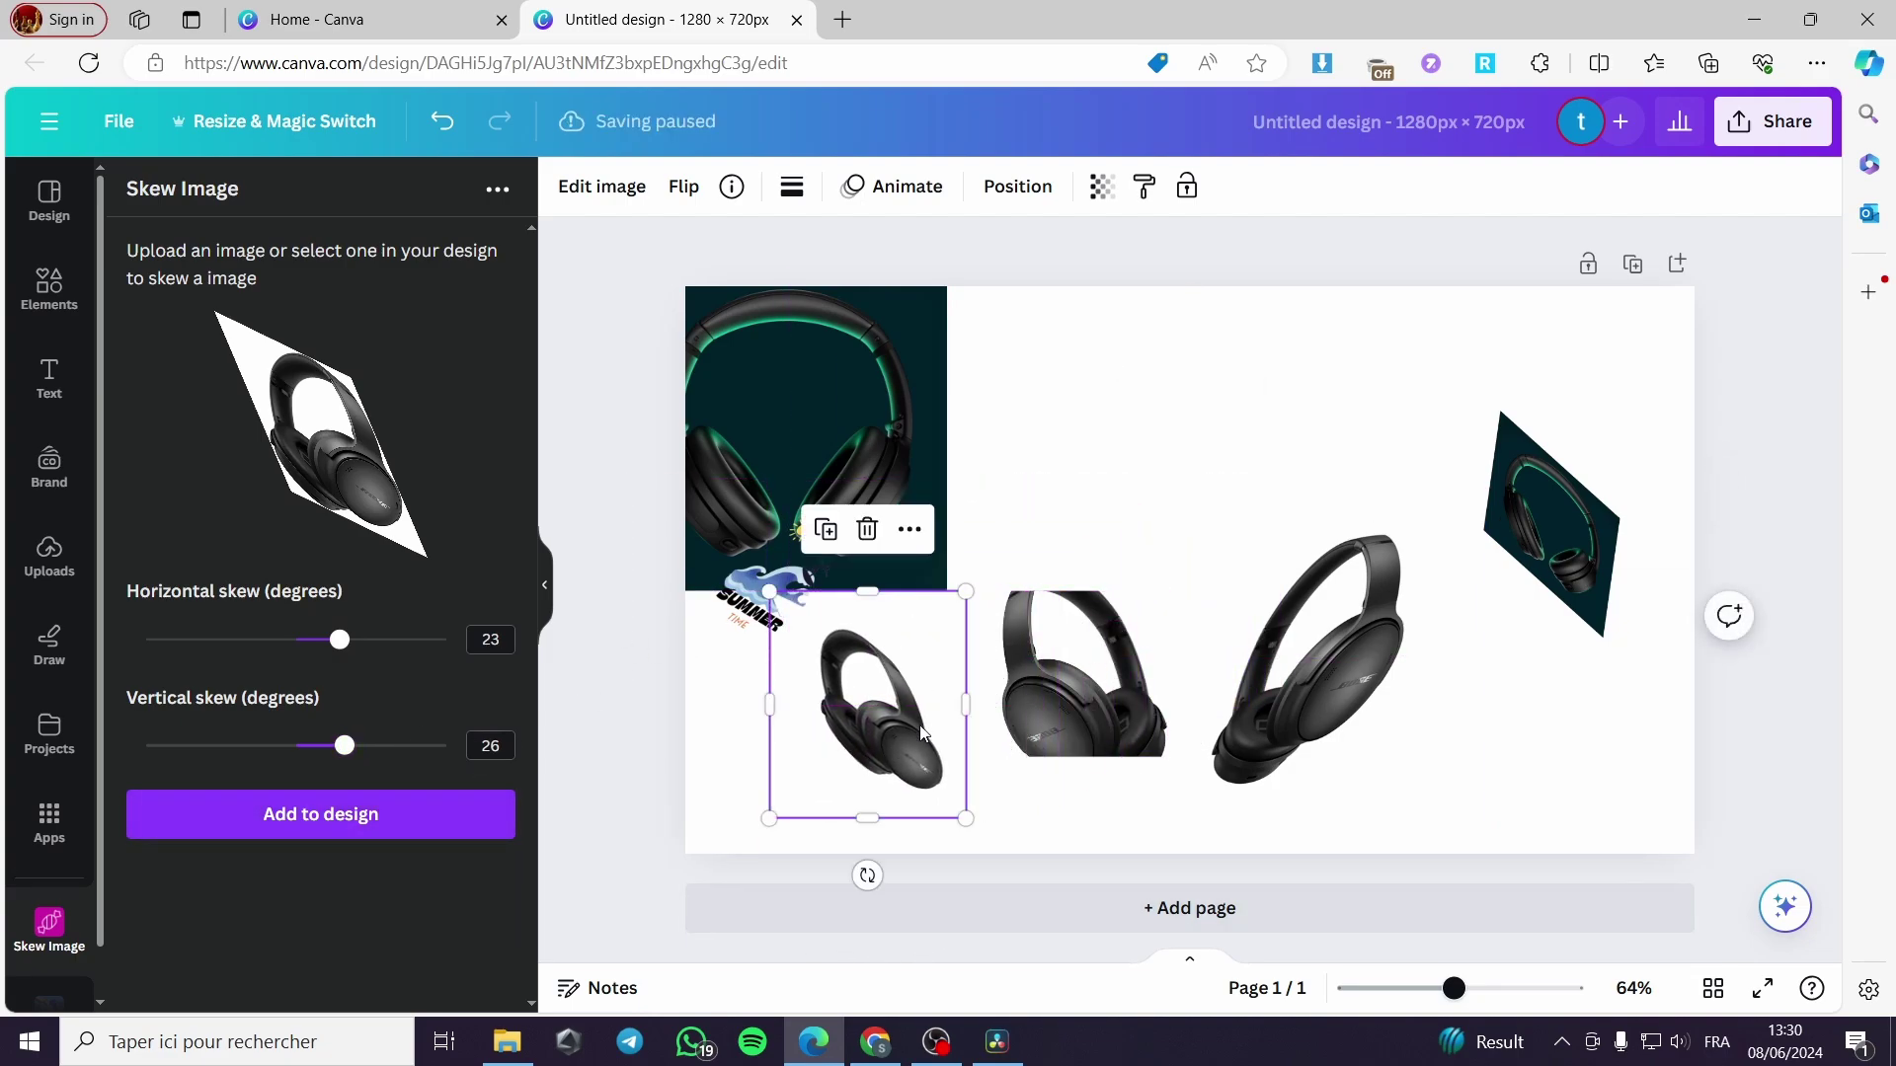
pyautogui.click(867, 531)
# Step: Enlarge the small left headphone image, extending it to show the headband and stretching it wider
pyautogui.click(1039, 664)
pyautogui.moveTo(1165, 754); pyautogui.dragTo(1221, 811)
pyautogui.moveTo(1104, 595); pyautogui.dragTo(1104, 540)
pyautogui.moveTo(1090, 685); pyautogui.dragTo(1090, 656)
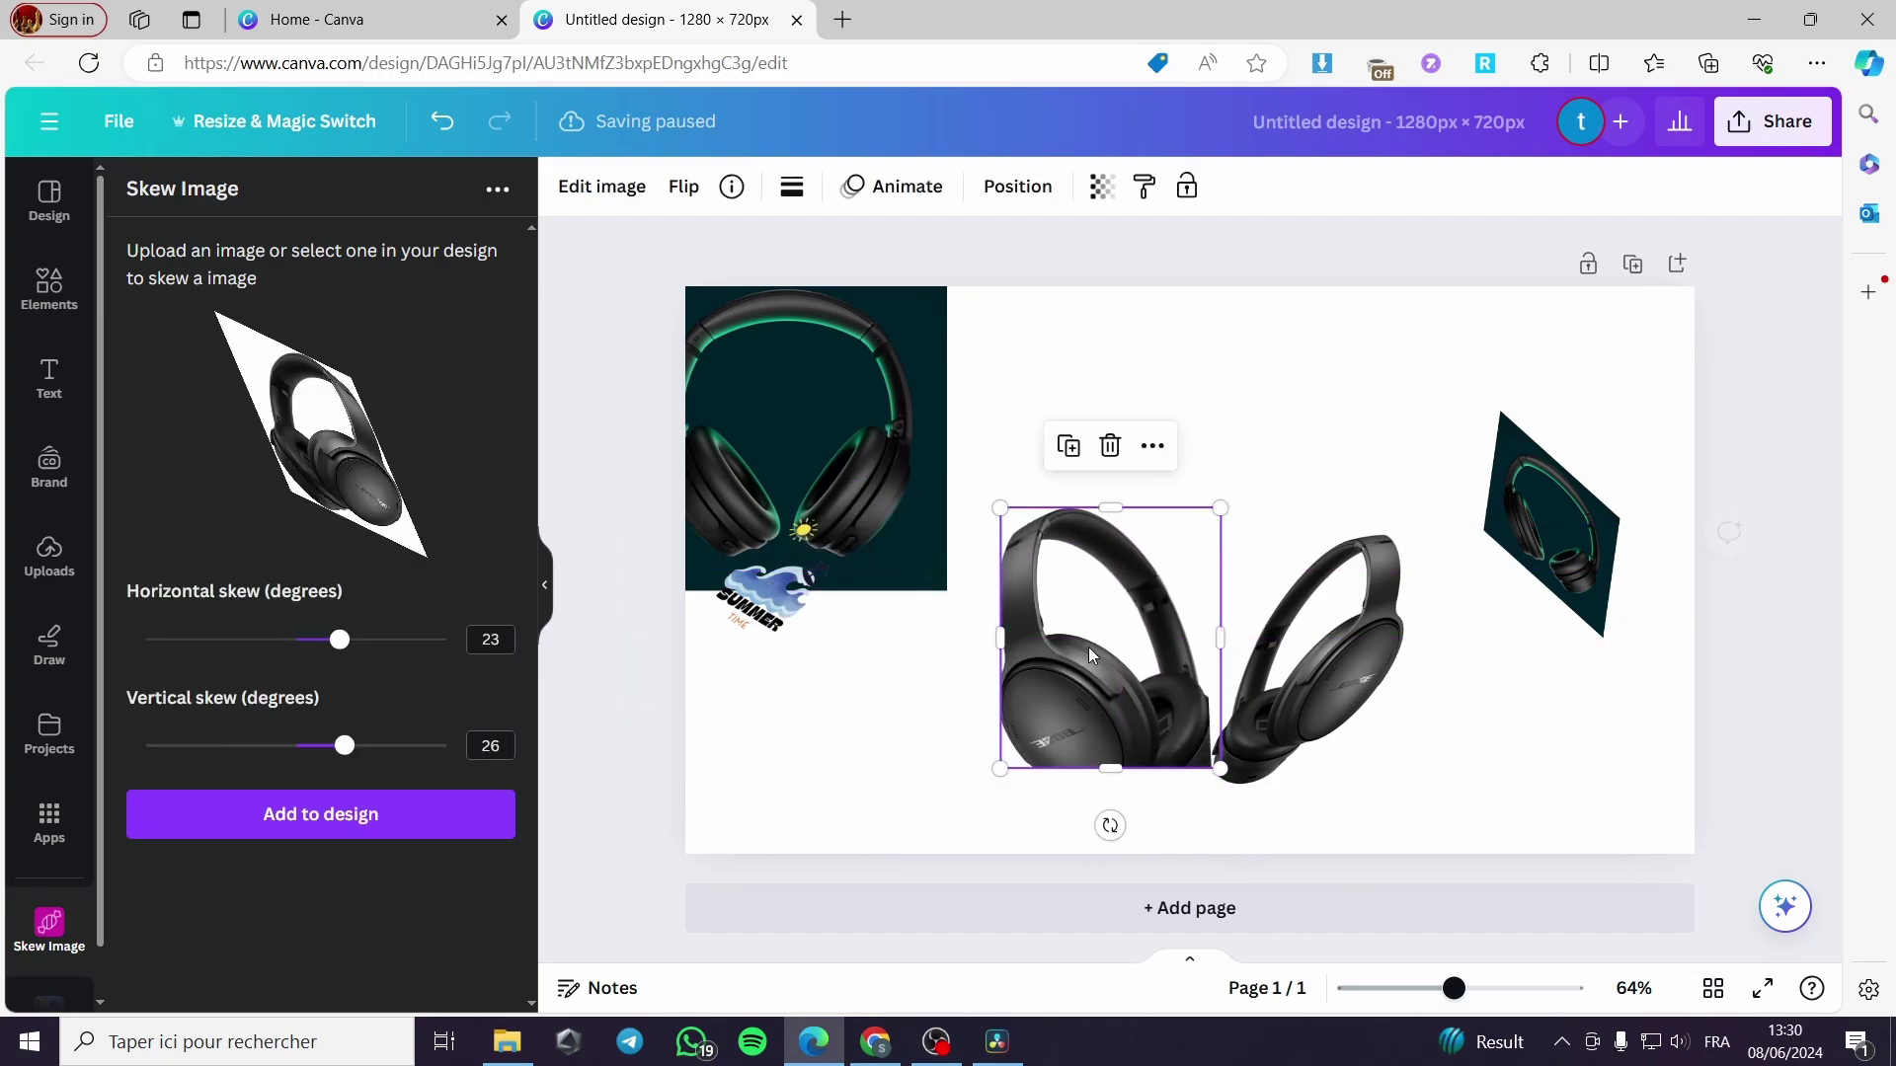
pyautogui.click(1422, 795)
pyautogui.click(1112, 757)
pyautogui.moveTo(1110, 769); pyautogui.dragTo(1112, 807)
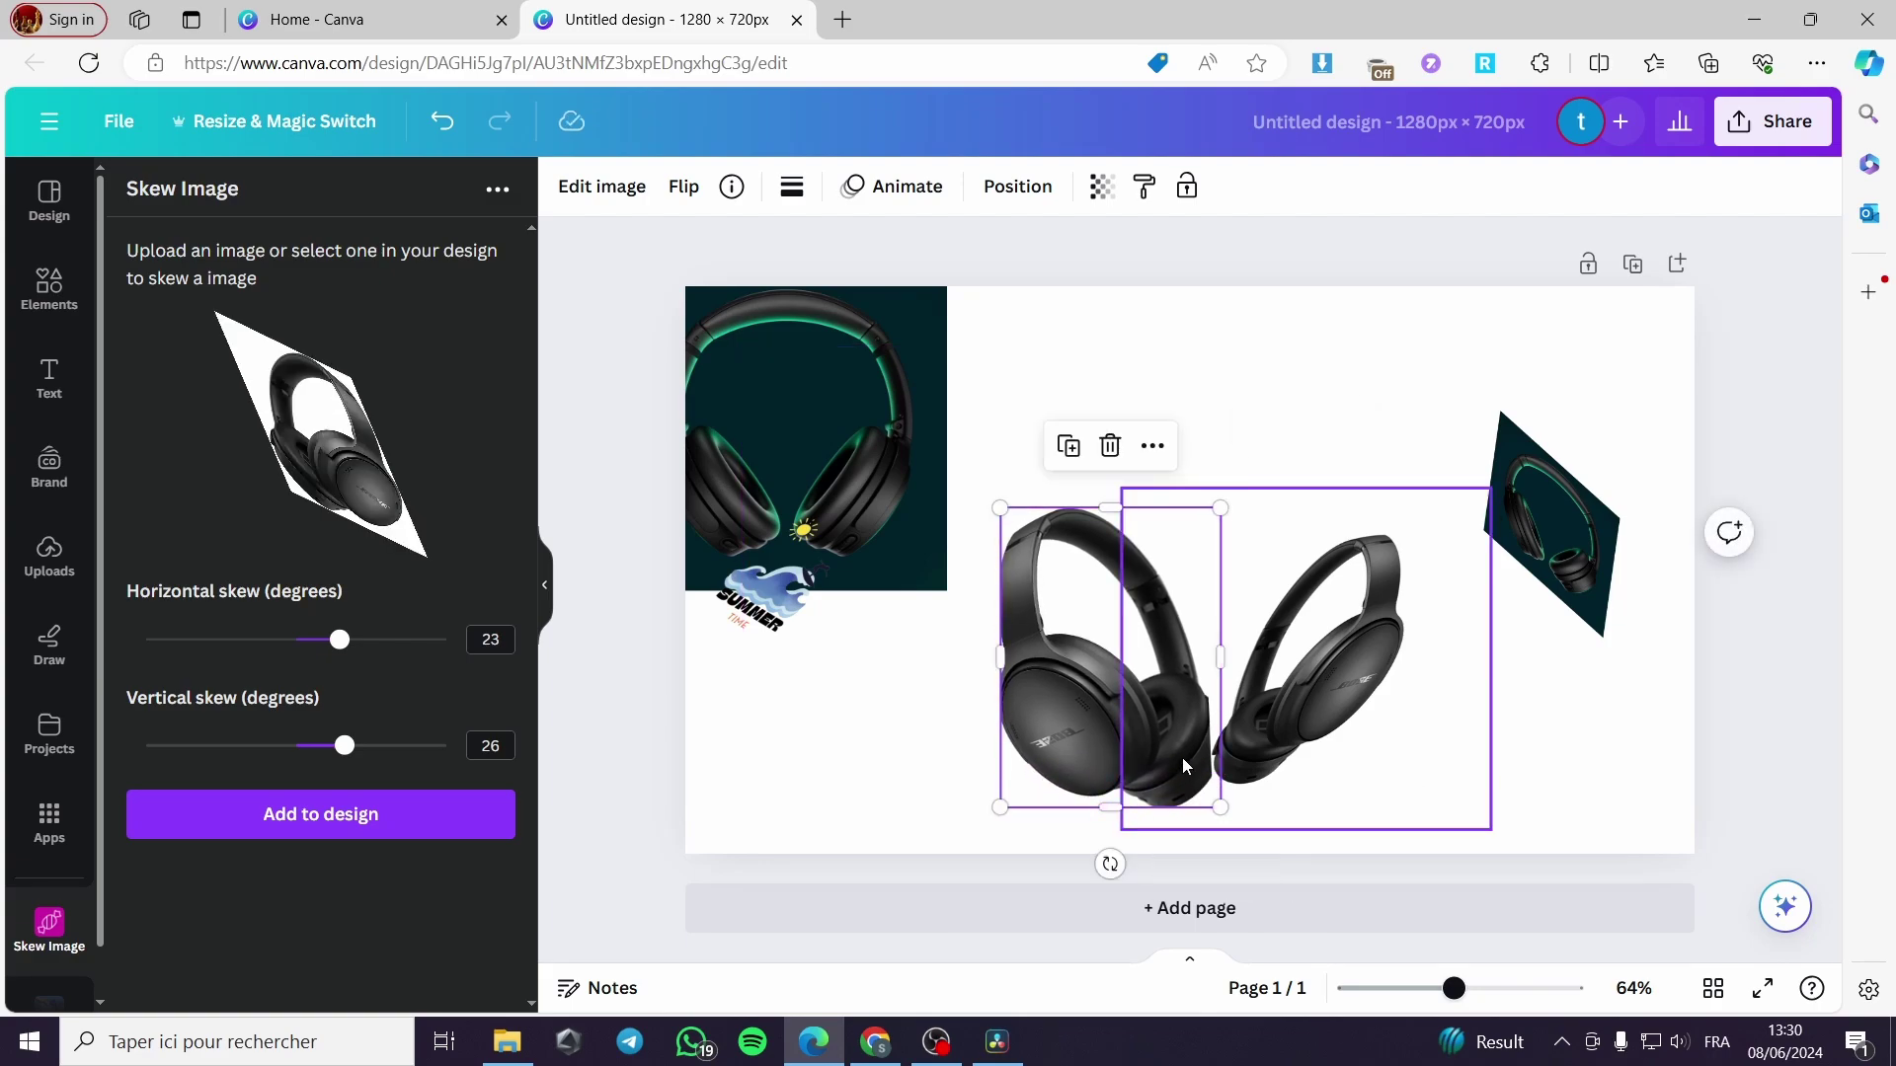
pyautogui.moveTo(1222, 659); pyautogui.dragTo(1158, 715)
# Step: Duplicate the right headphone image and flip the copy horizontally
pyautogui.click(1343, 715)
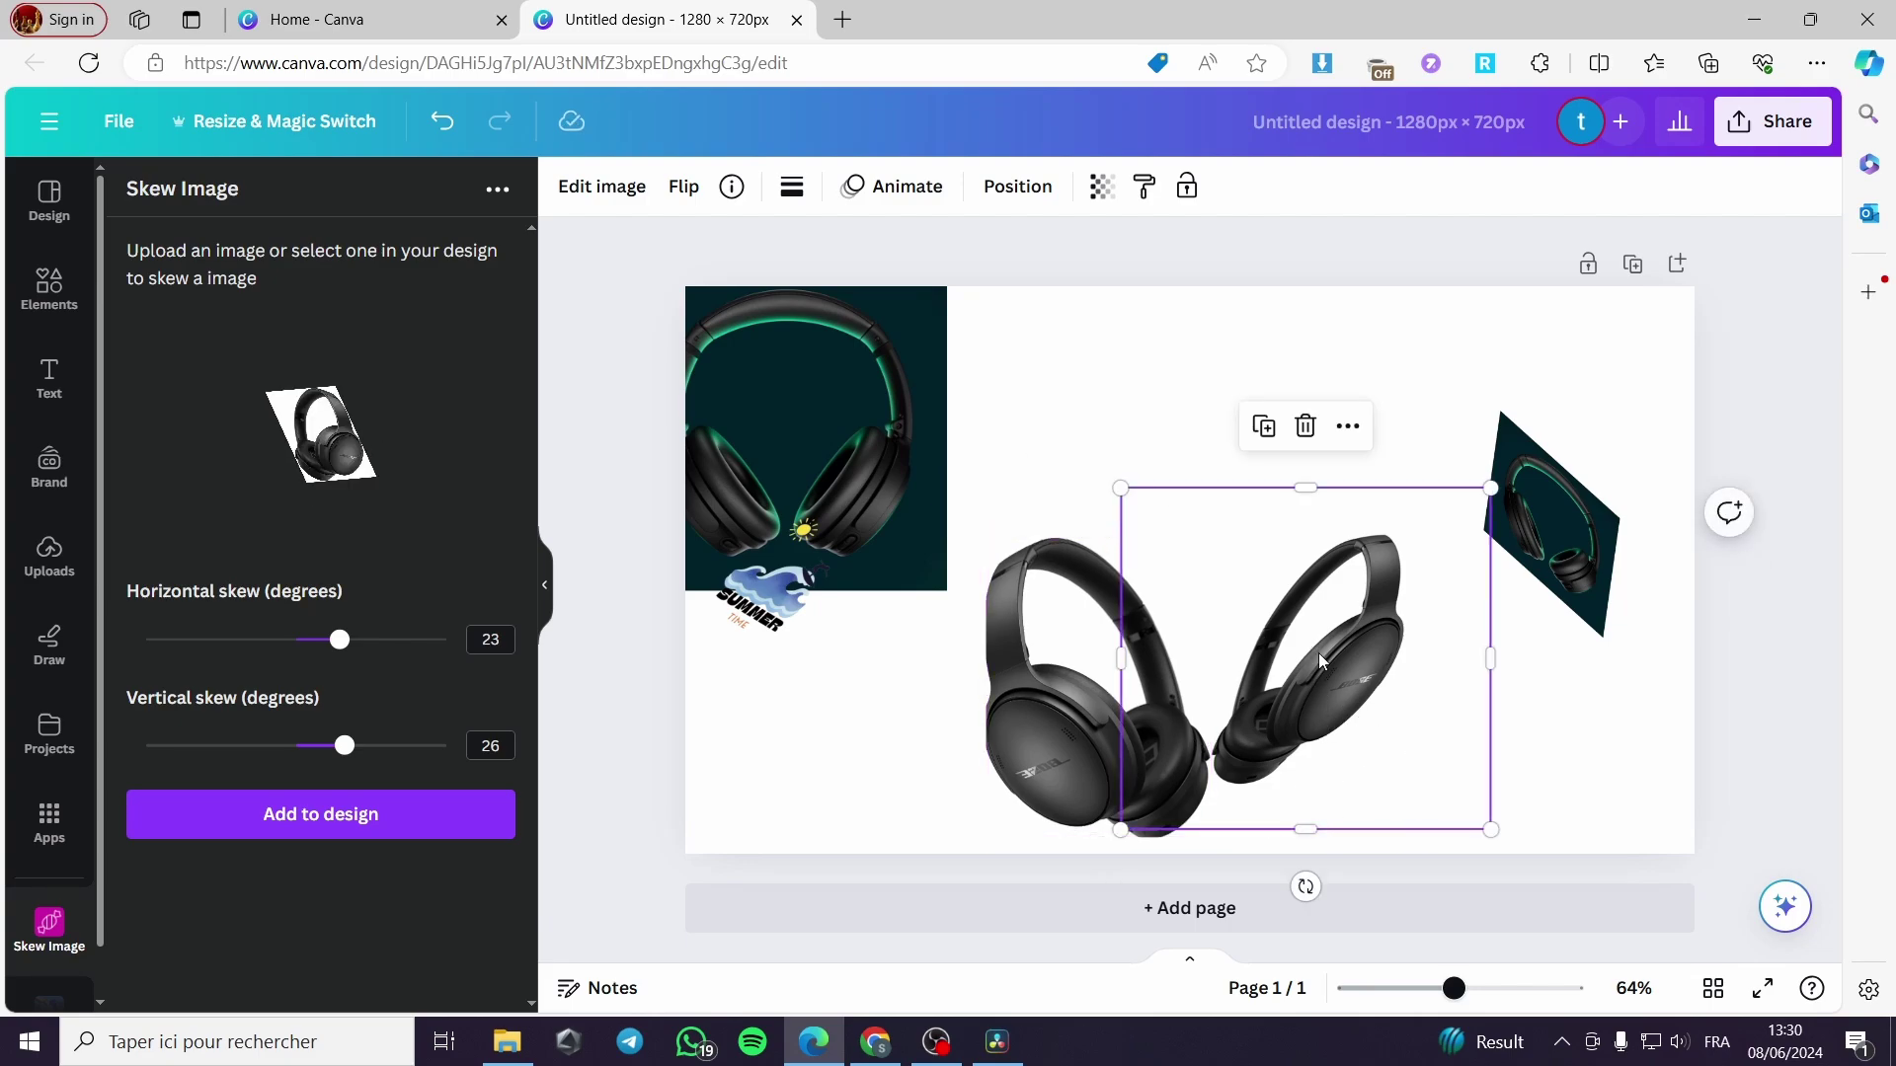
pyautogui.click(1281, 426)
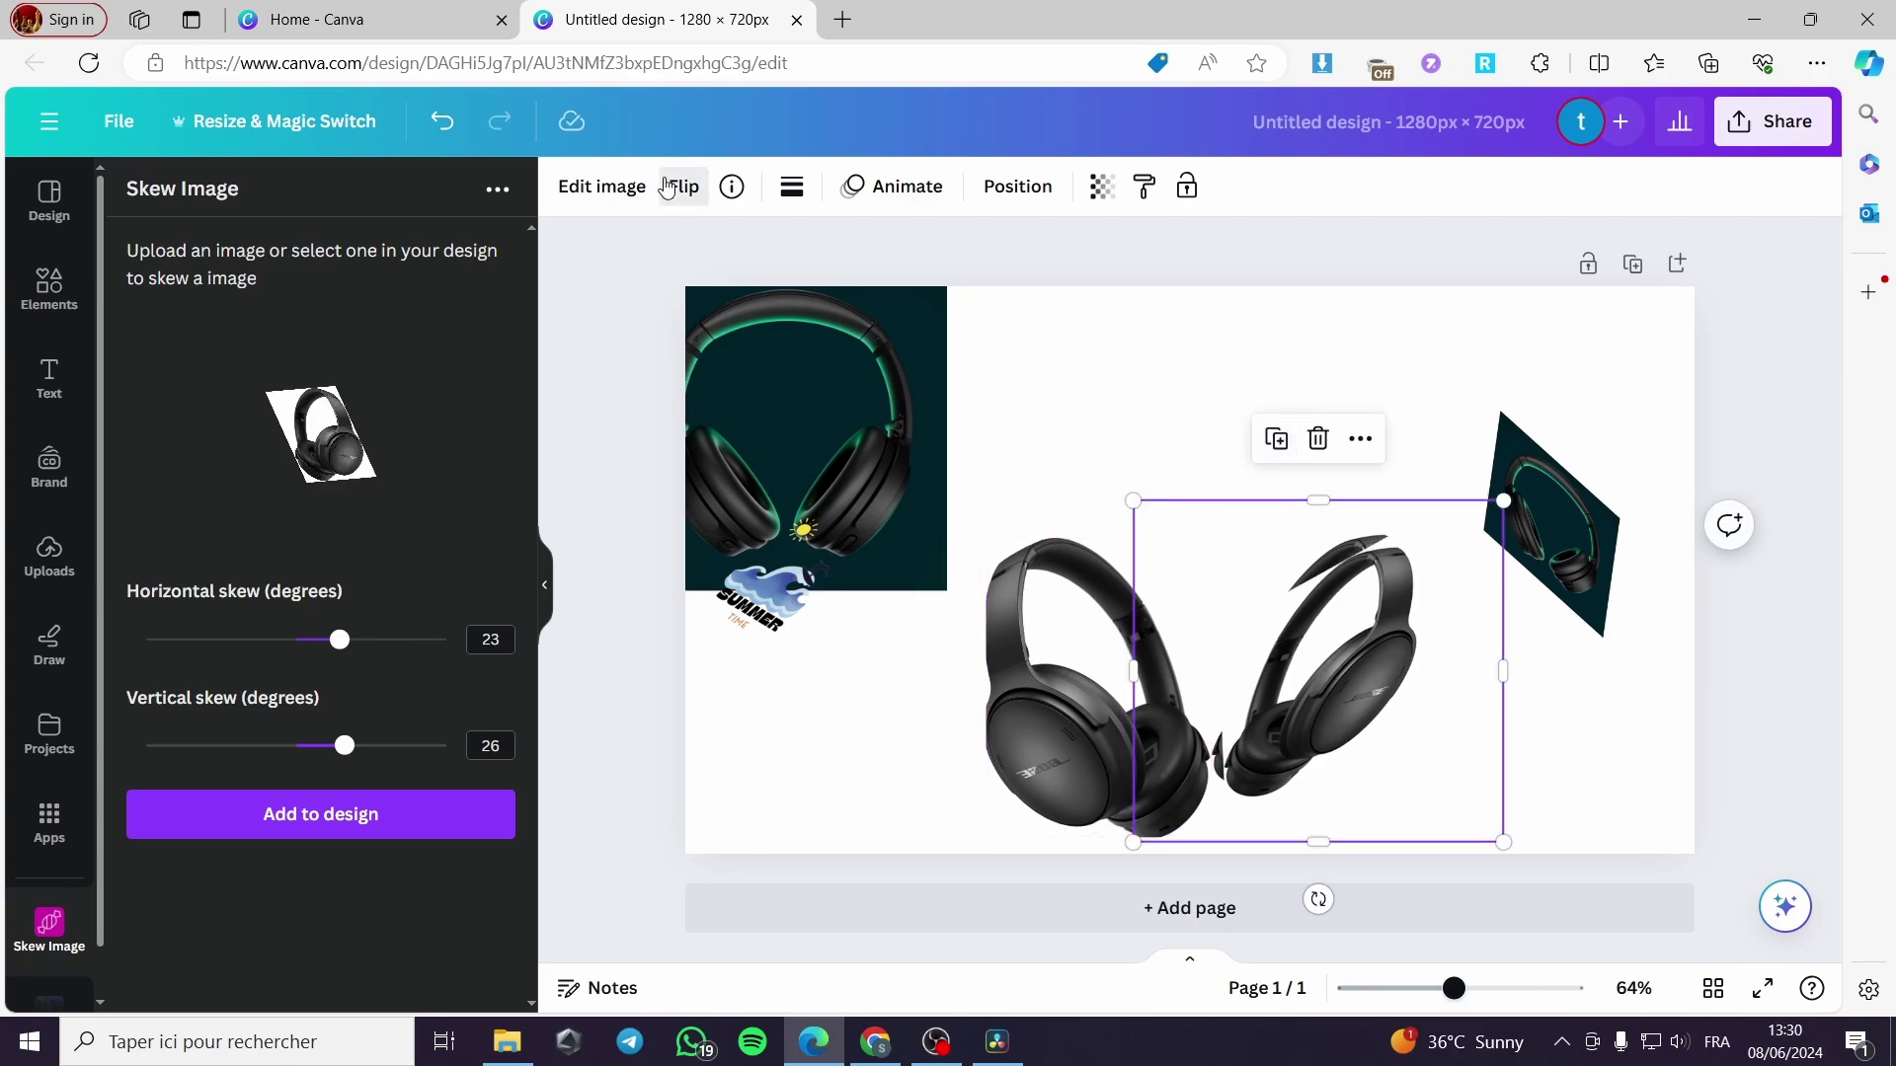
pyautogui.click(683, 187)
pyautogui.click(751, 251)
# Step: Move the left headphone to the top and set the flipped copy facing the original
pyautogui.click(1166, 684)
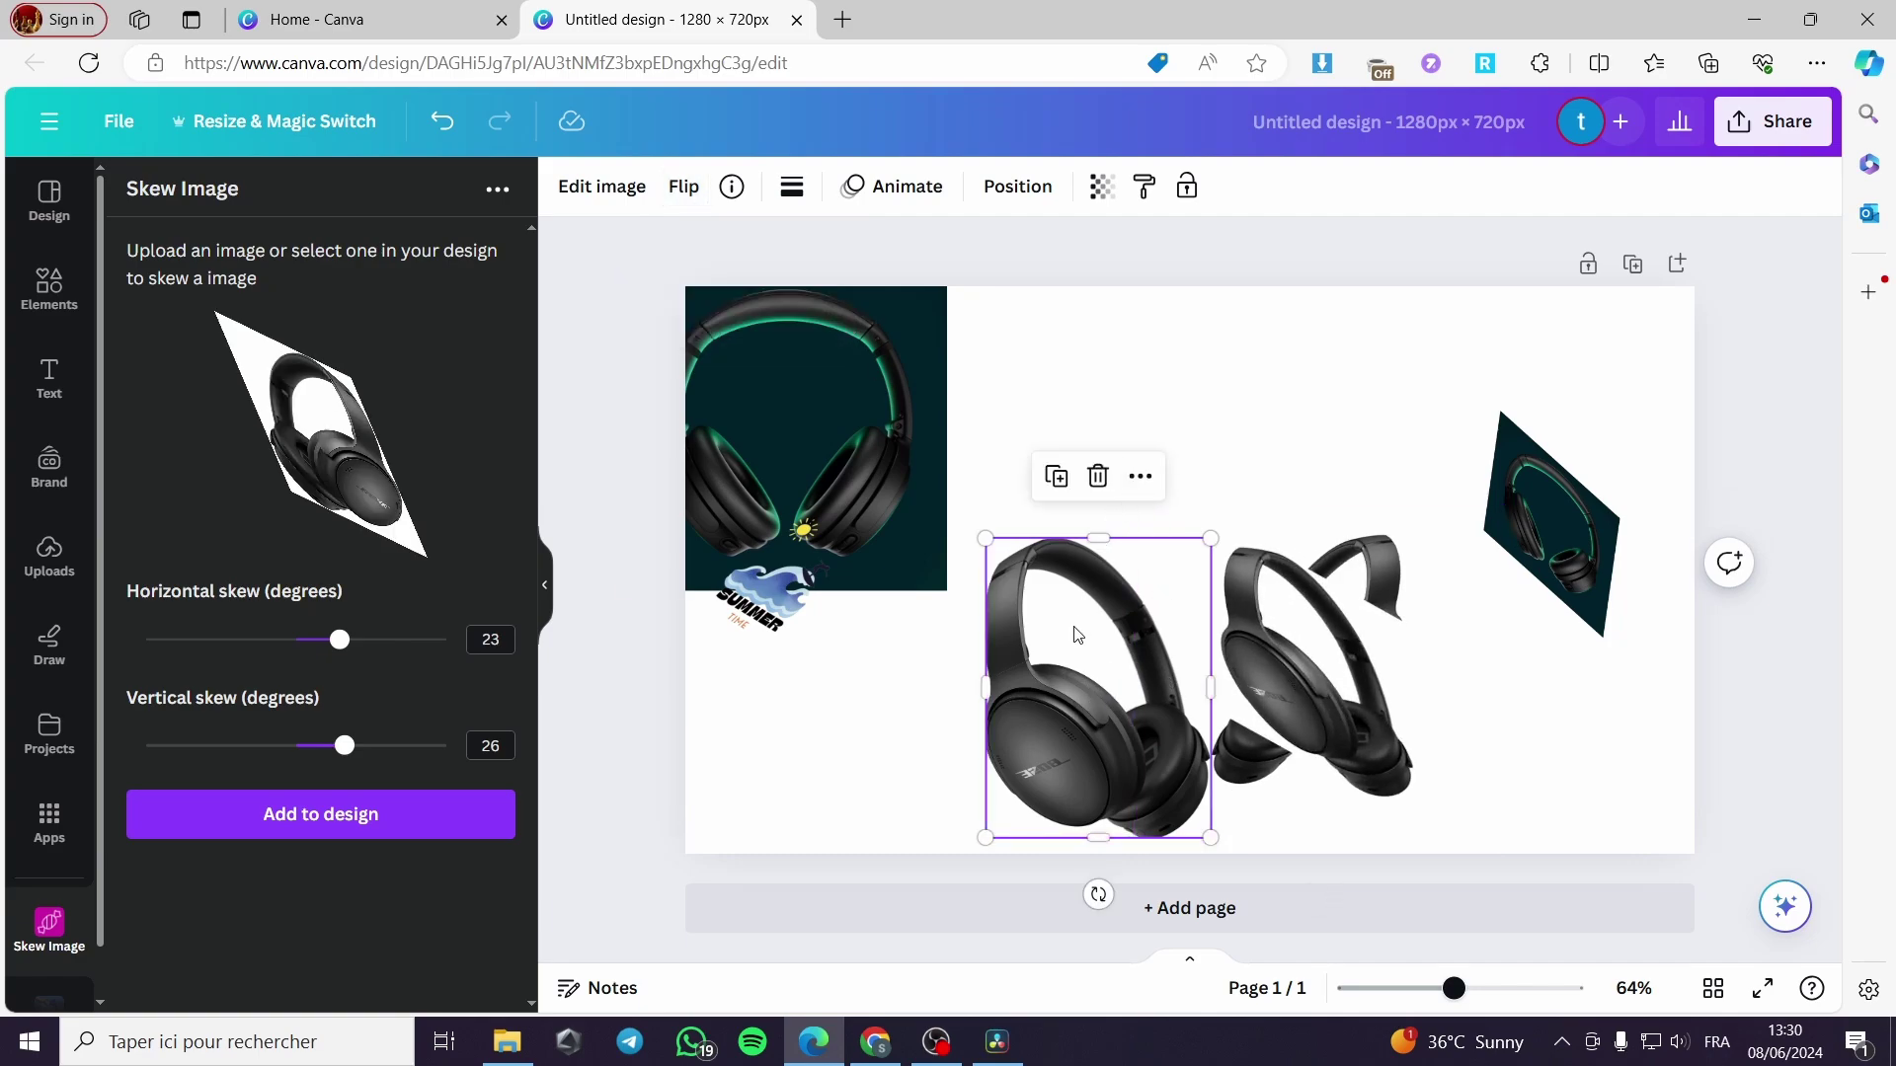
pyautogui.moveTo(1166, 684); pyautogui.dragTo(1303, 388)
pyautogui.moveTo(1282, 702); pyautogui.dragTo(1099, 695)
pyautogui.click(1677, 729)
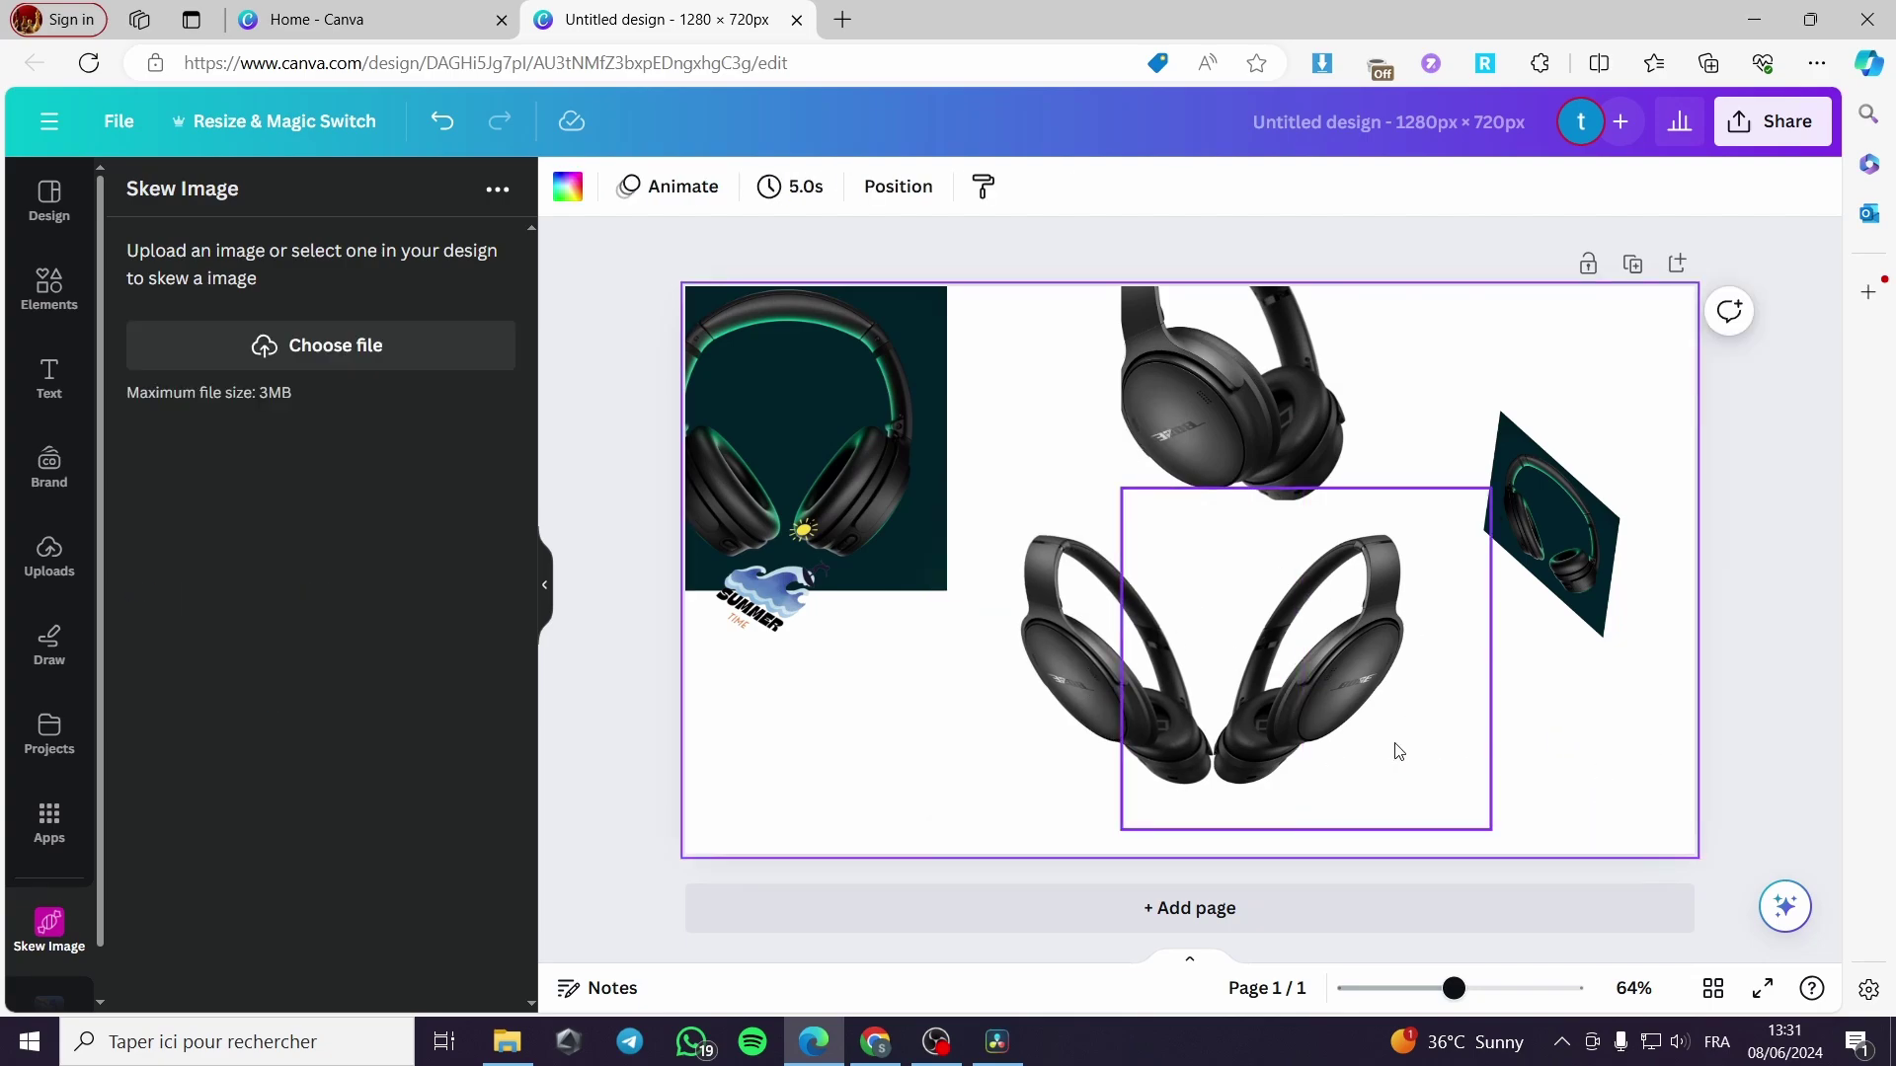
# Step: Move the teal headphone square down-right and place a new skewed copy beside it
pyautogui.moveTo(867, 375); pyautogui.dragTo(991, 450)
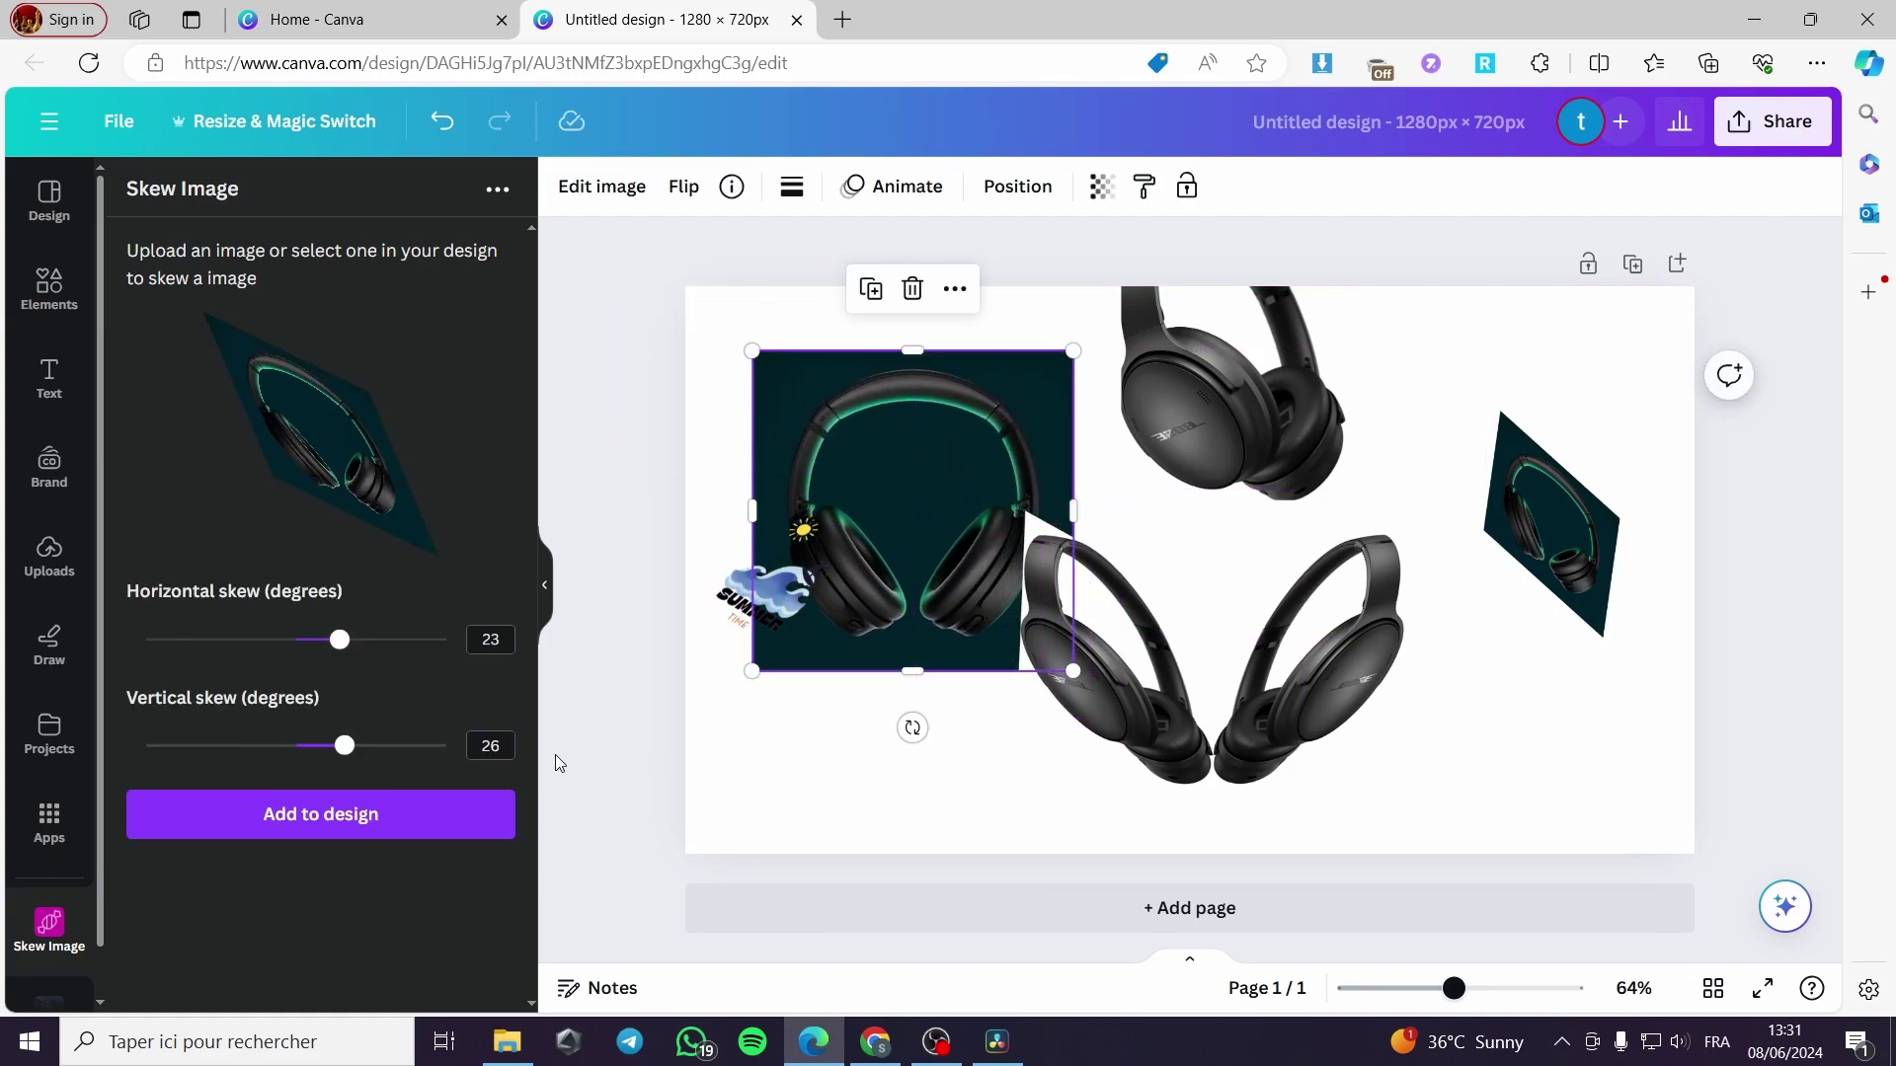
pyautogui.click(320, 814)
pyautogui.moveTo(1175, 573); pyautogui.dragTo(1458, 543)
pyautogui.moveTo(1613, 554); pyautogui.dragTo(1667, 528)
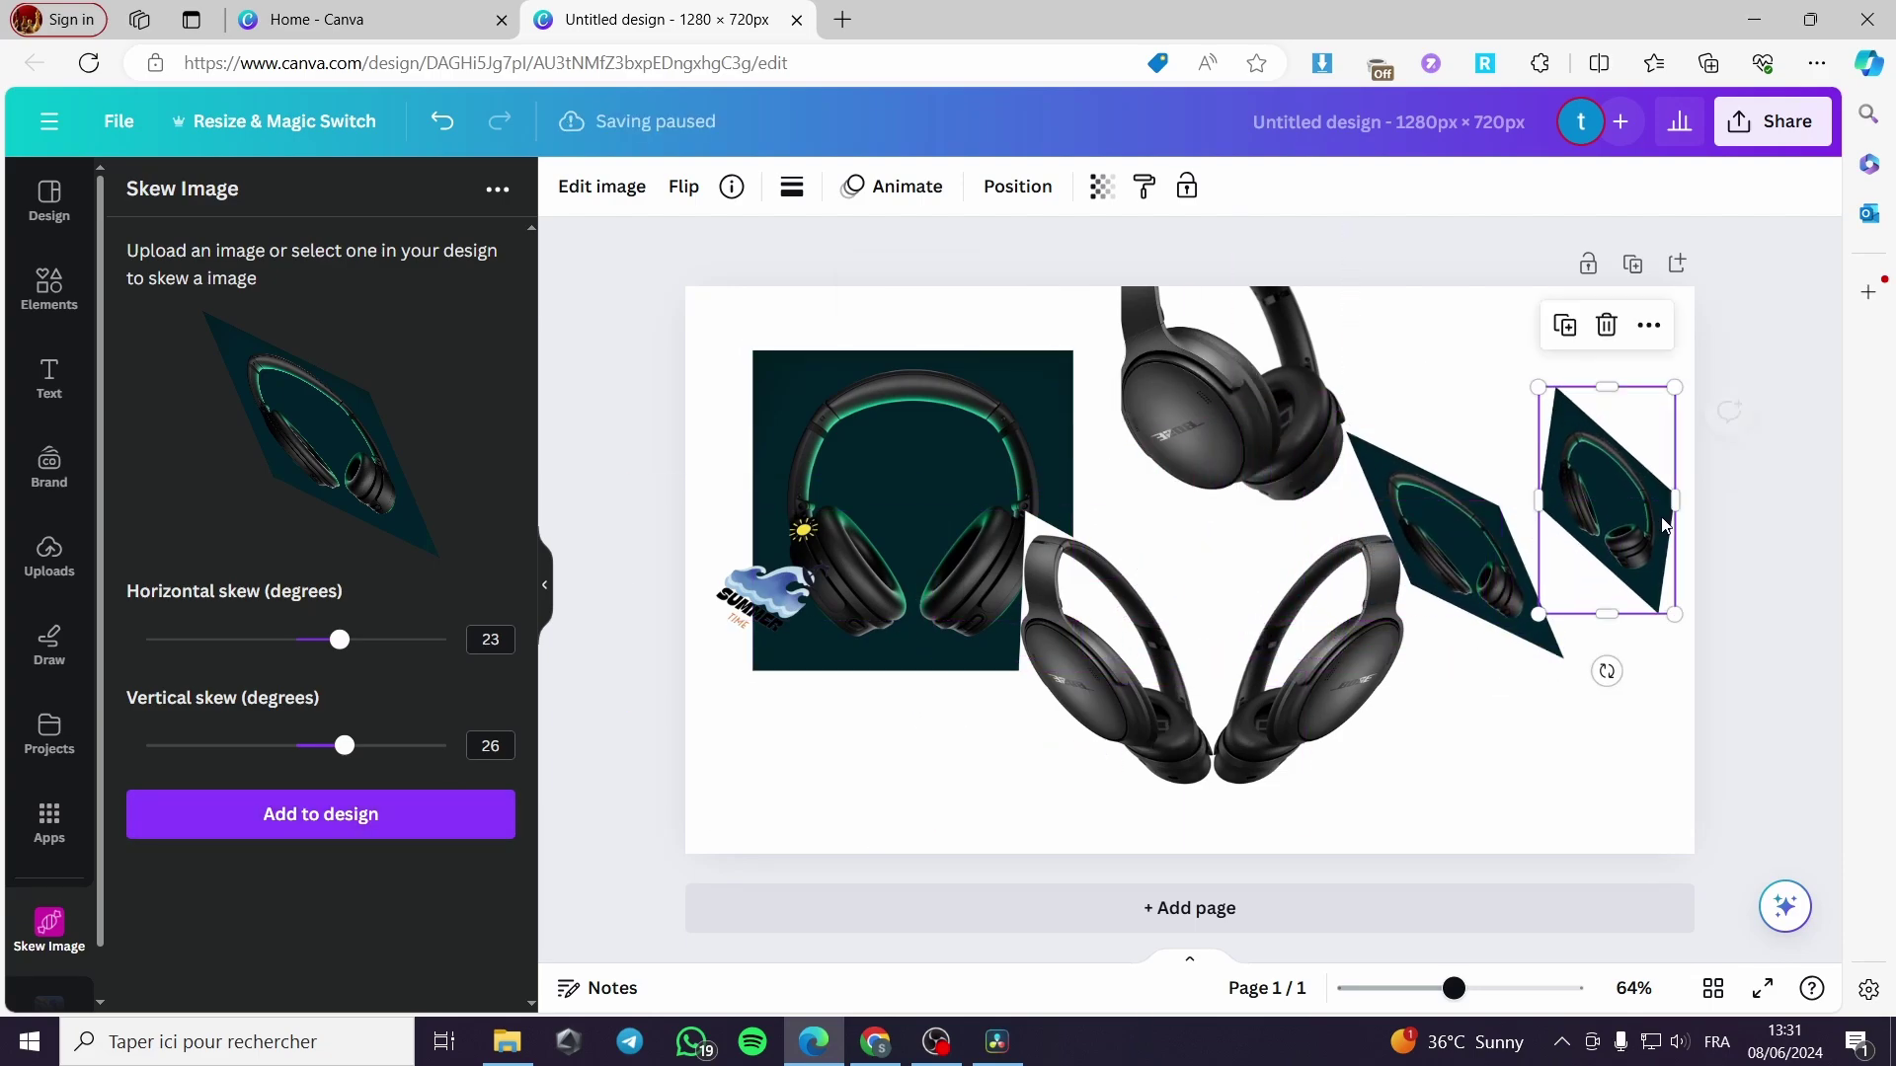
# Step: Mirror the skewed copy horizontally and delete the unwanted extra skewed image
pyautogui.click(688, 198)
pyautogui.click(726, 247)
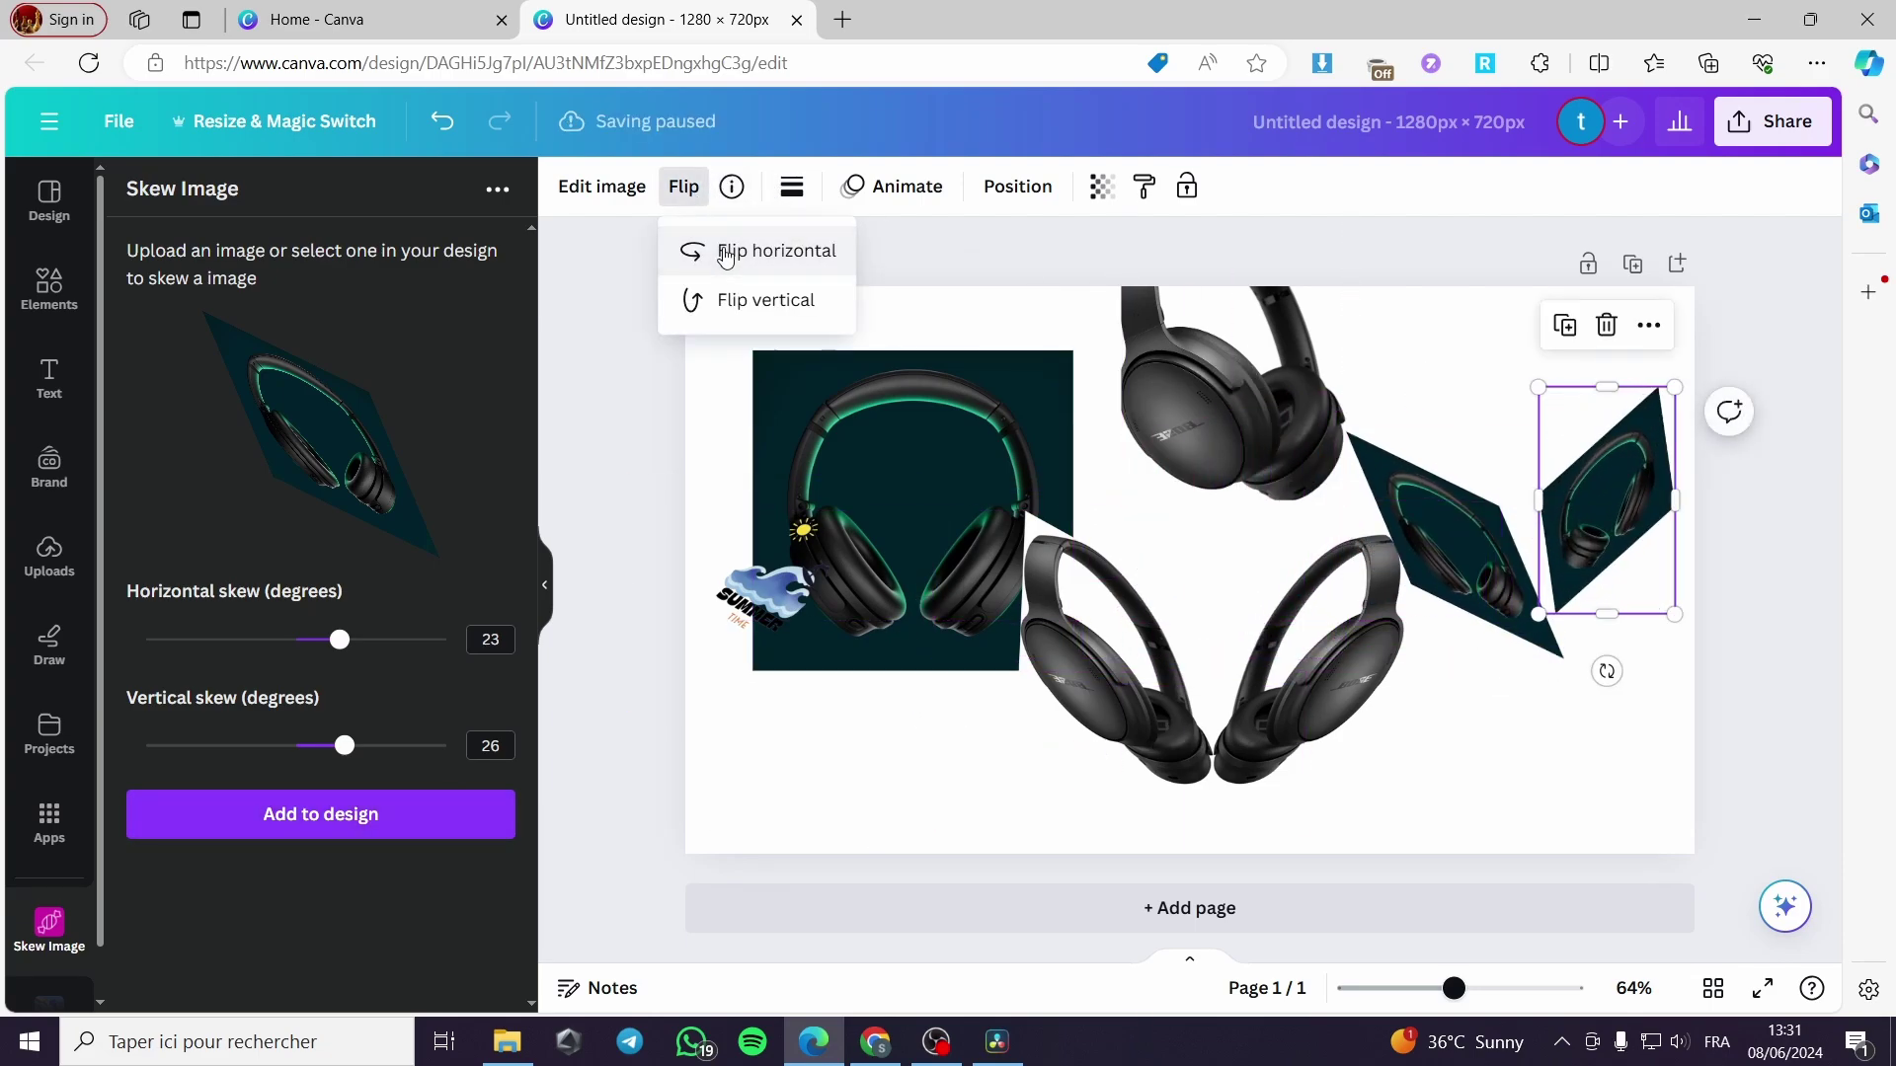
pyautogui.moveTo(1604, 539); pyautogui.dragTo(1576, 547)
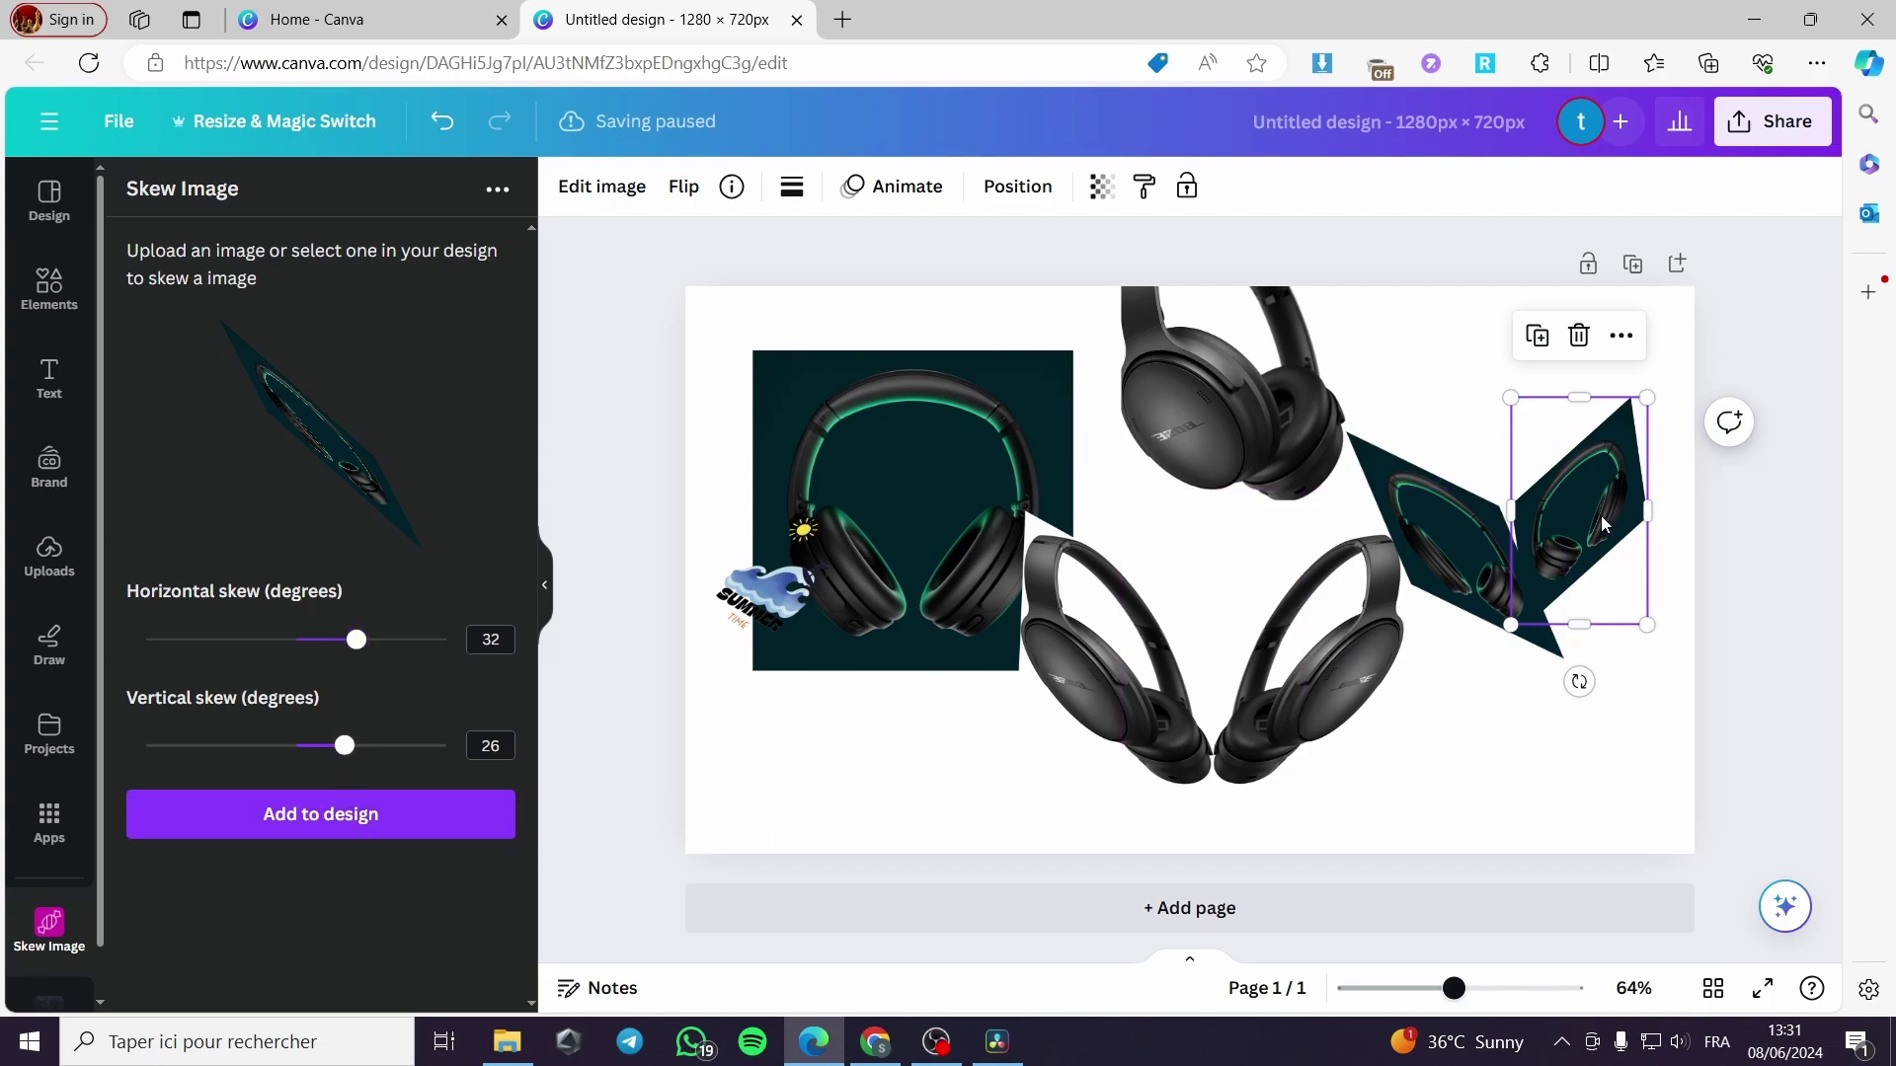
pyautogui.moveTo(1209, 614); pyautogui.dragTo(1422, 727)
pyautogui.click(1443, 495)
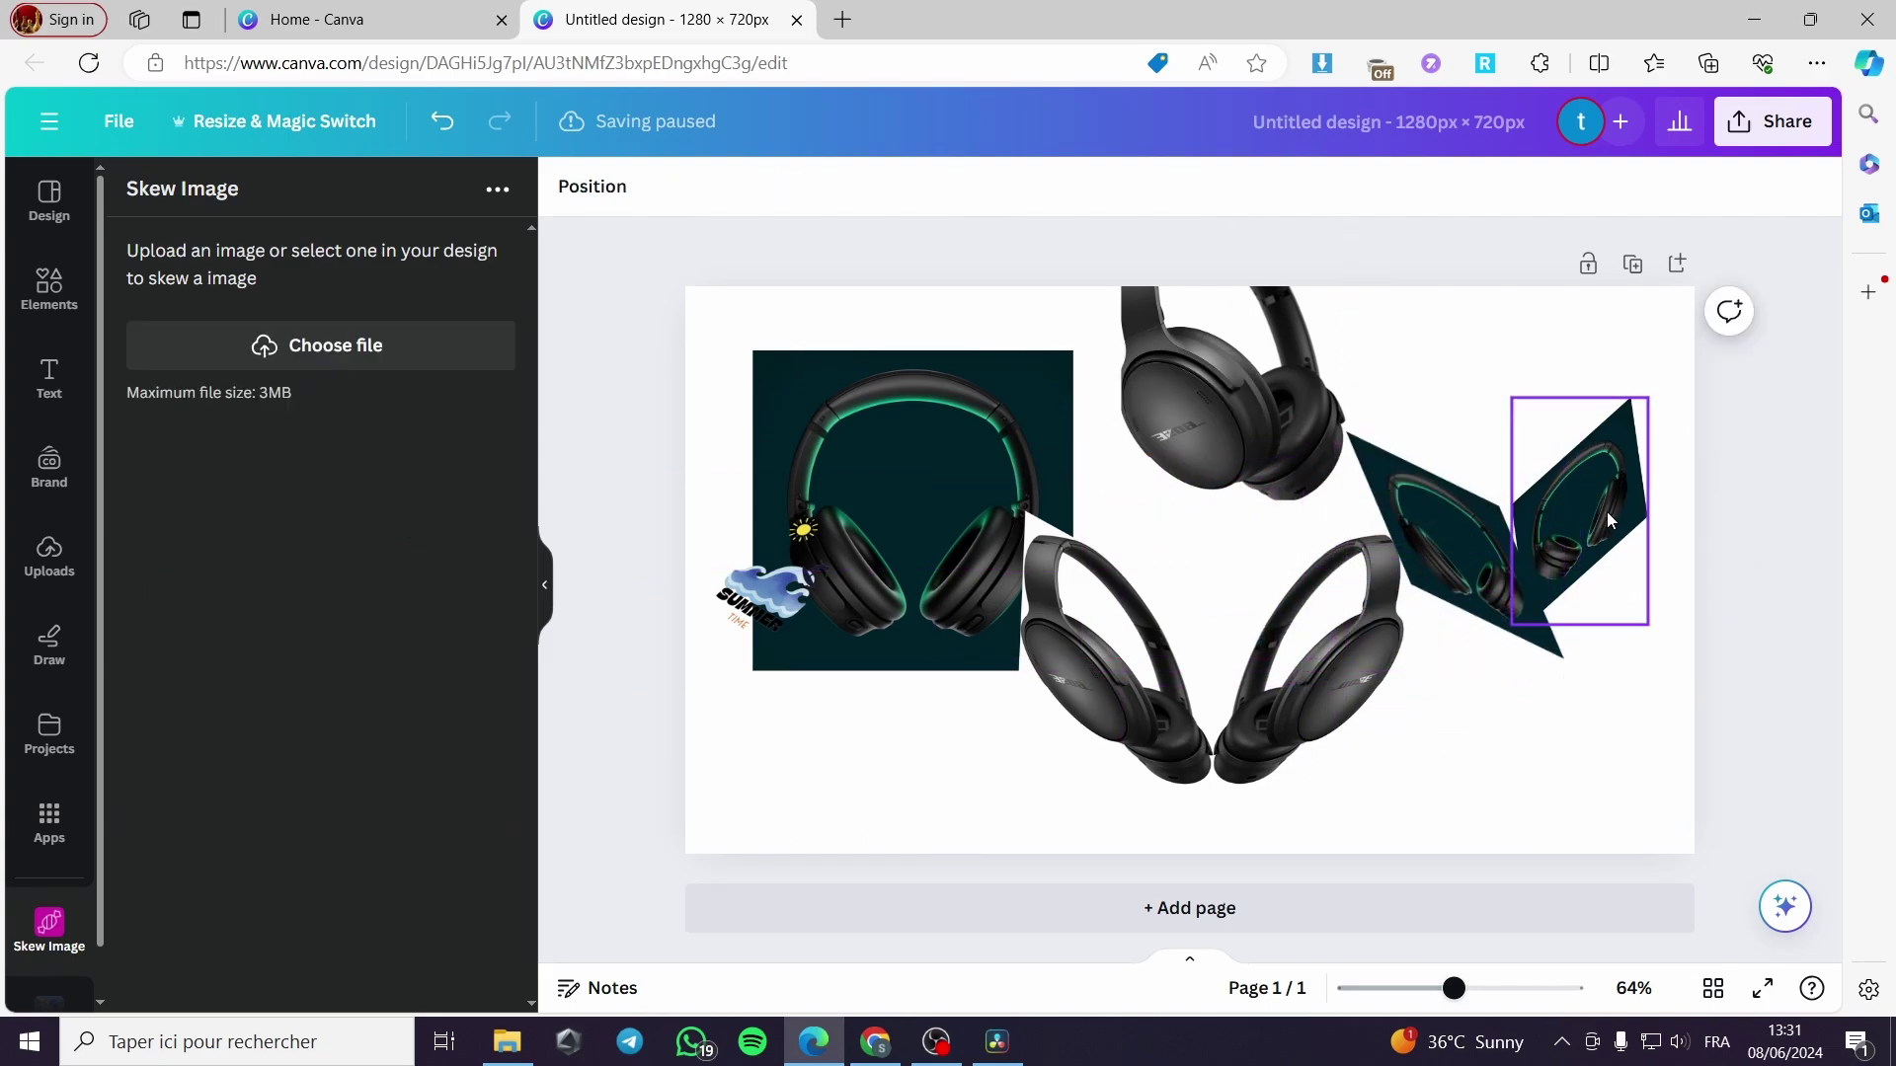
# Step: Rotate the mirrored copy to about -21°, stretch it taller, and fit it against the original
pyautogui.click(1605, 614)
pyautogui.moveTo(1580, 679); pyautogui.dragTo(1636, 656)
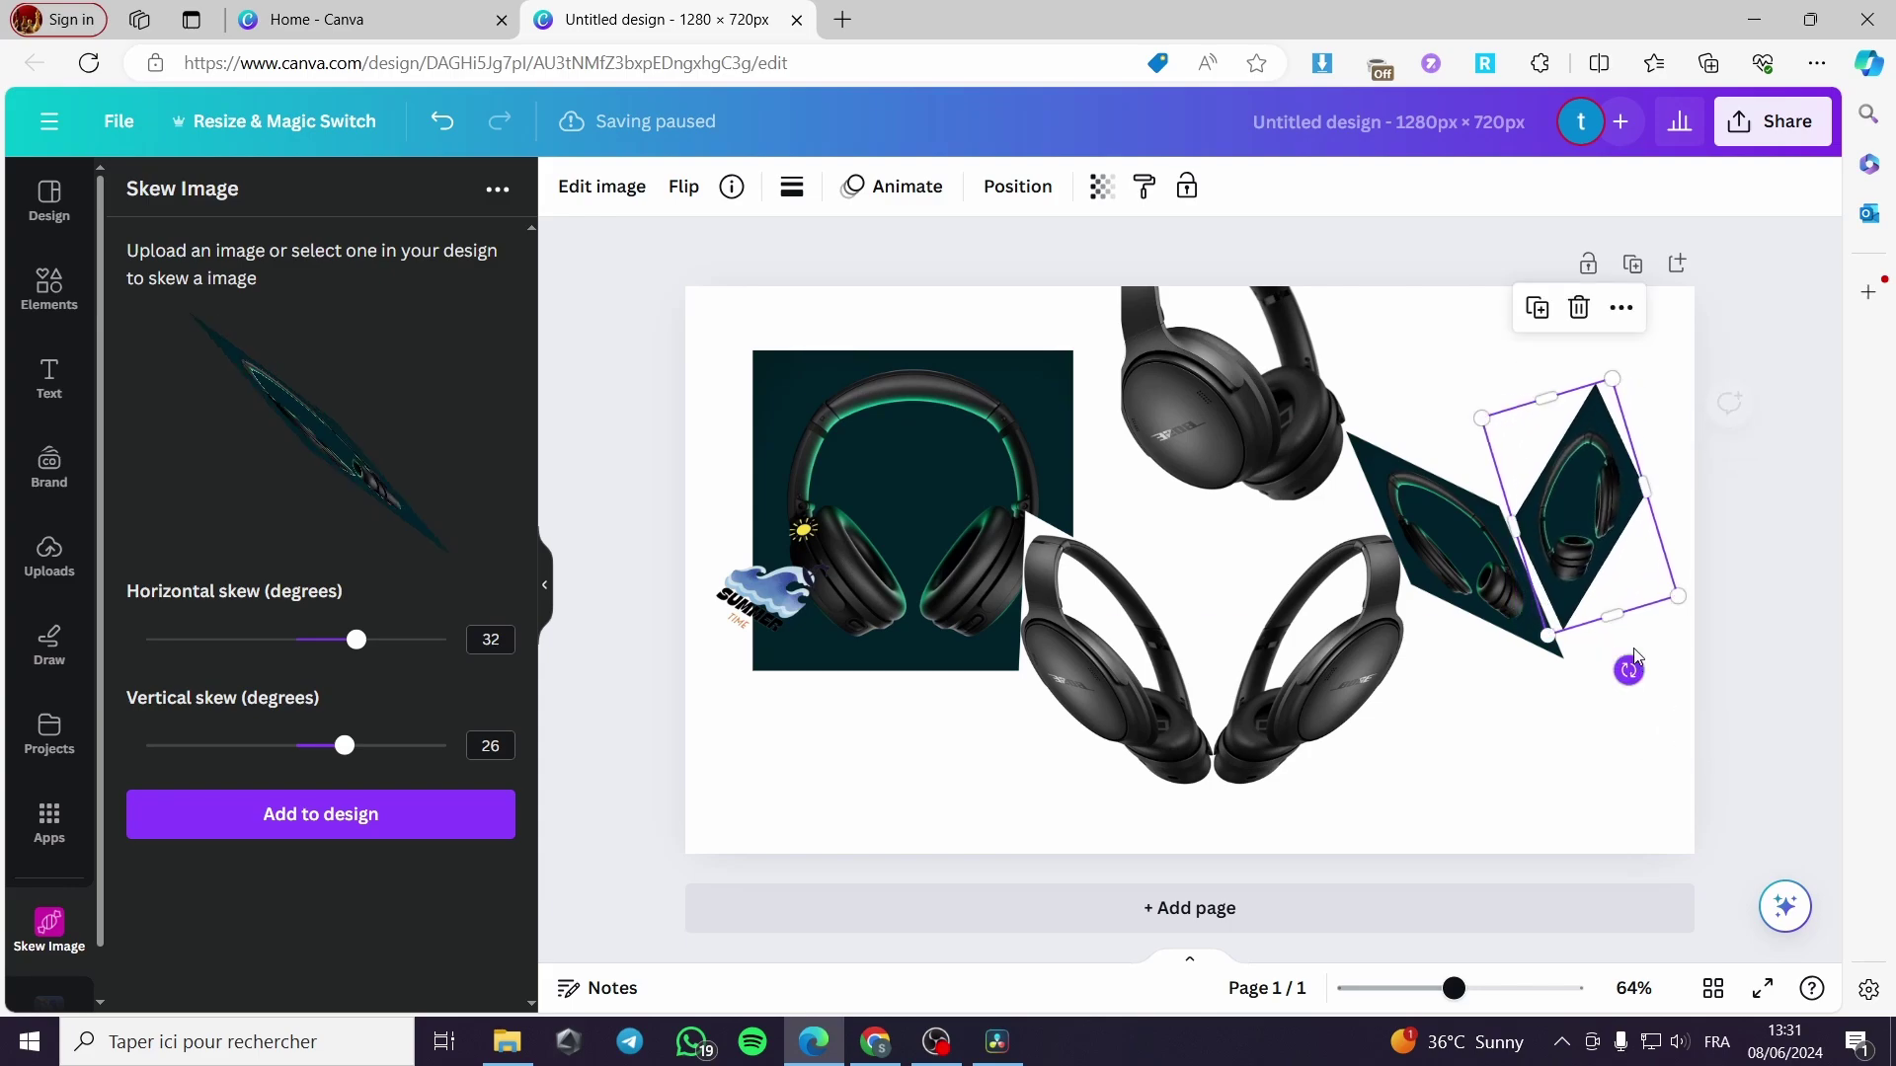
pyautogui.moveTo(1590, 544); pyautogui.dragTo(1576, 529)
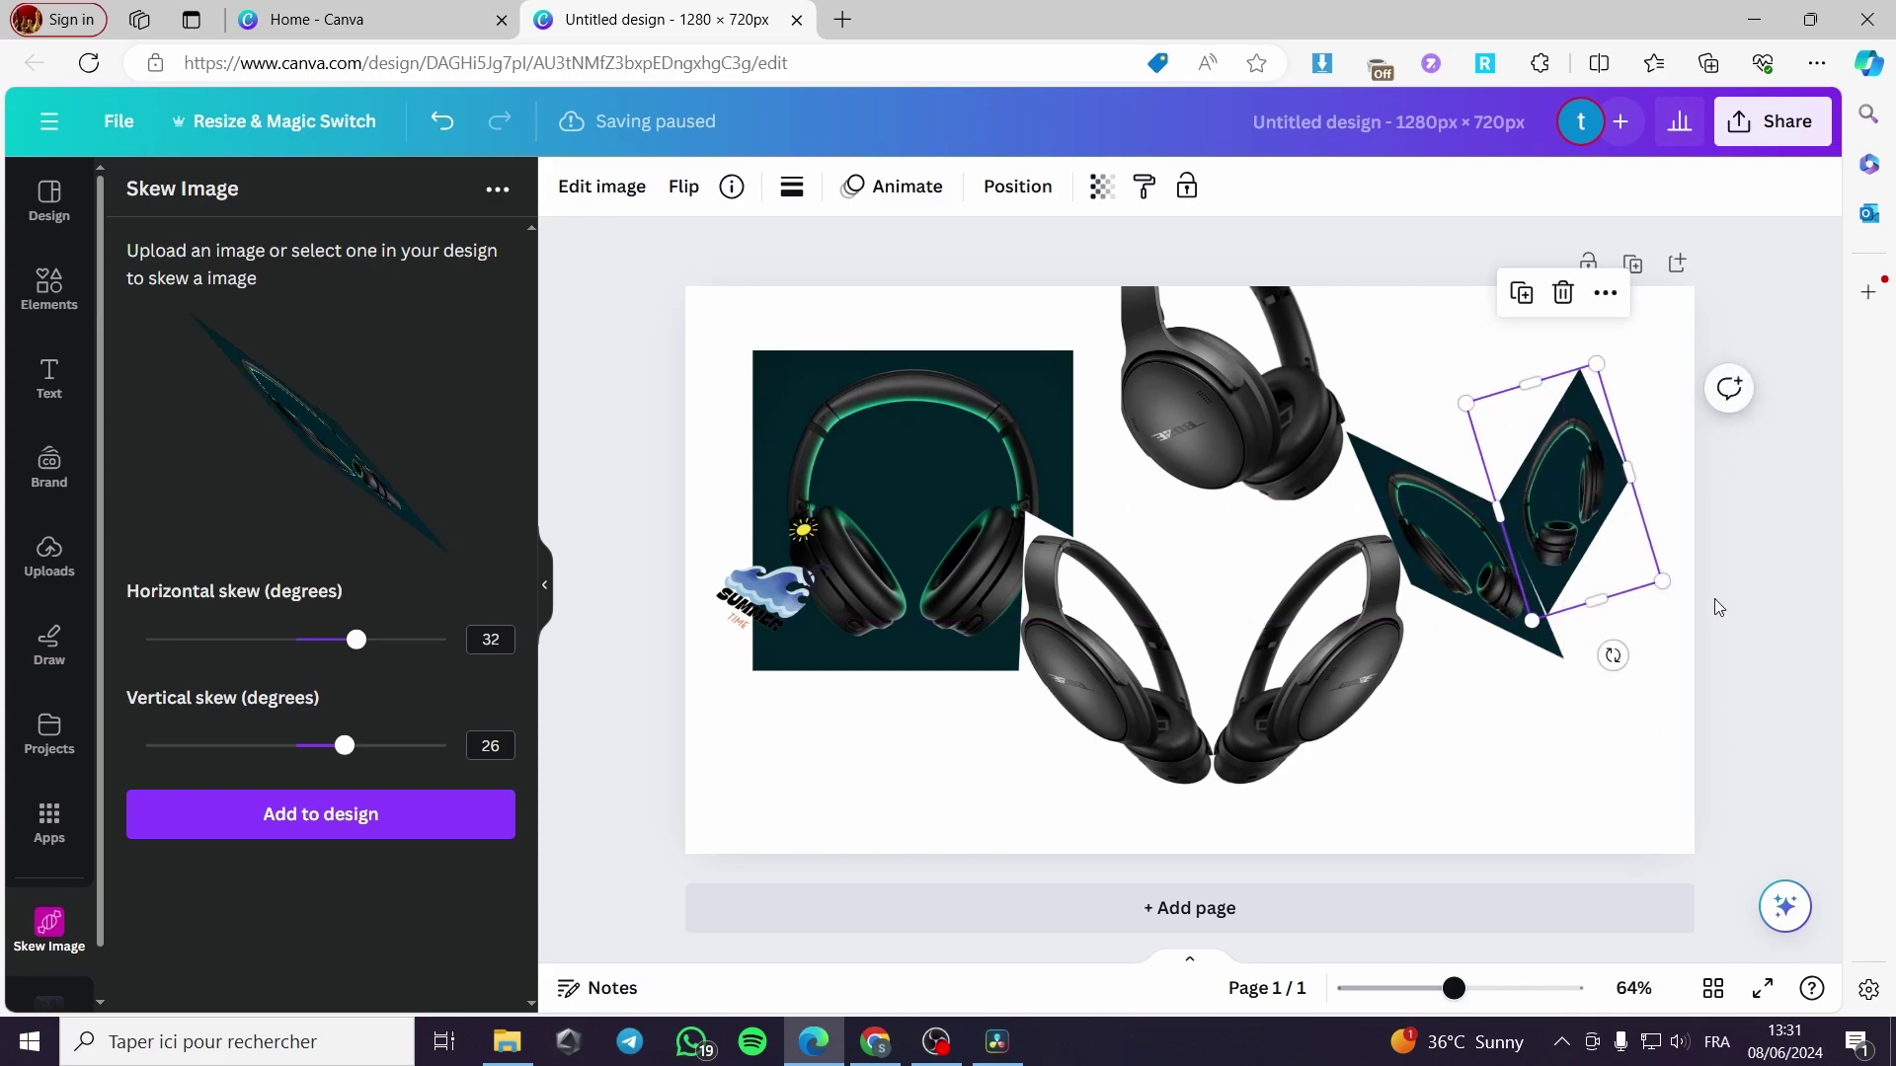
pyautogui.moveTo(1612, 594)
pyautogui.mouseDown()
pyautogui.moveTo(1616, 644)
pyautogui.moveTo(1601, 607)
pyautogui.mouseUp()
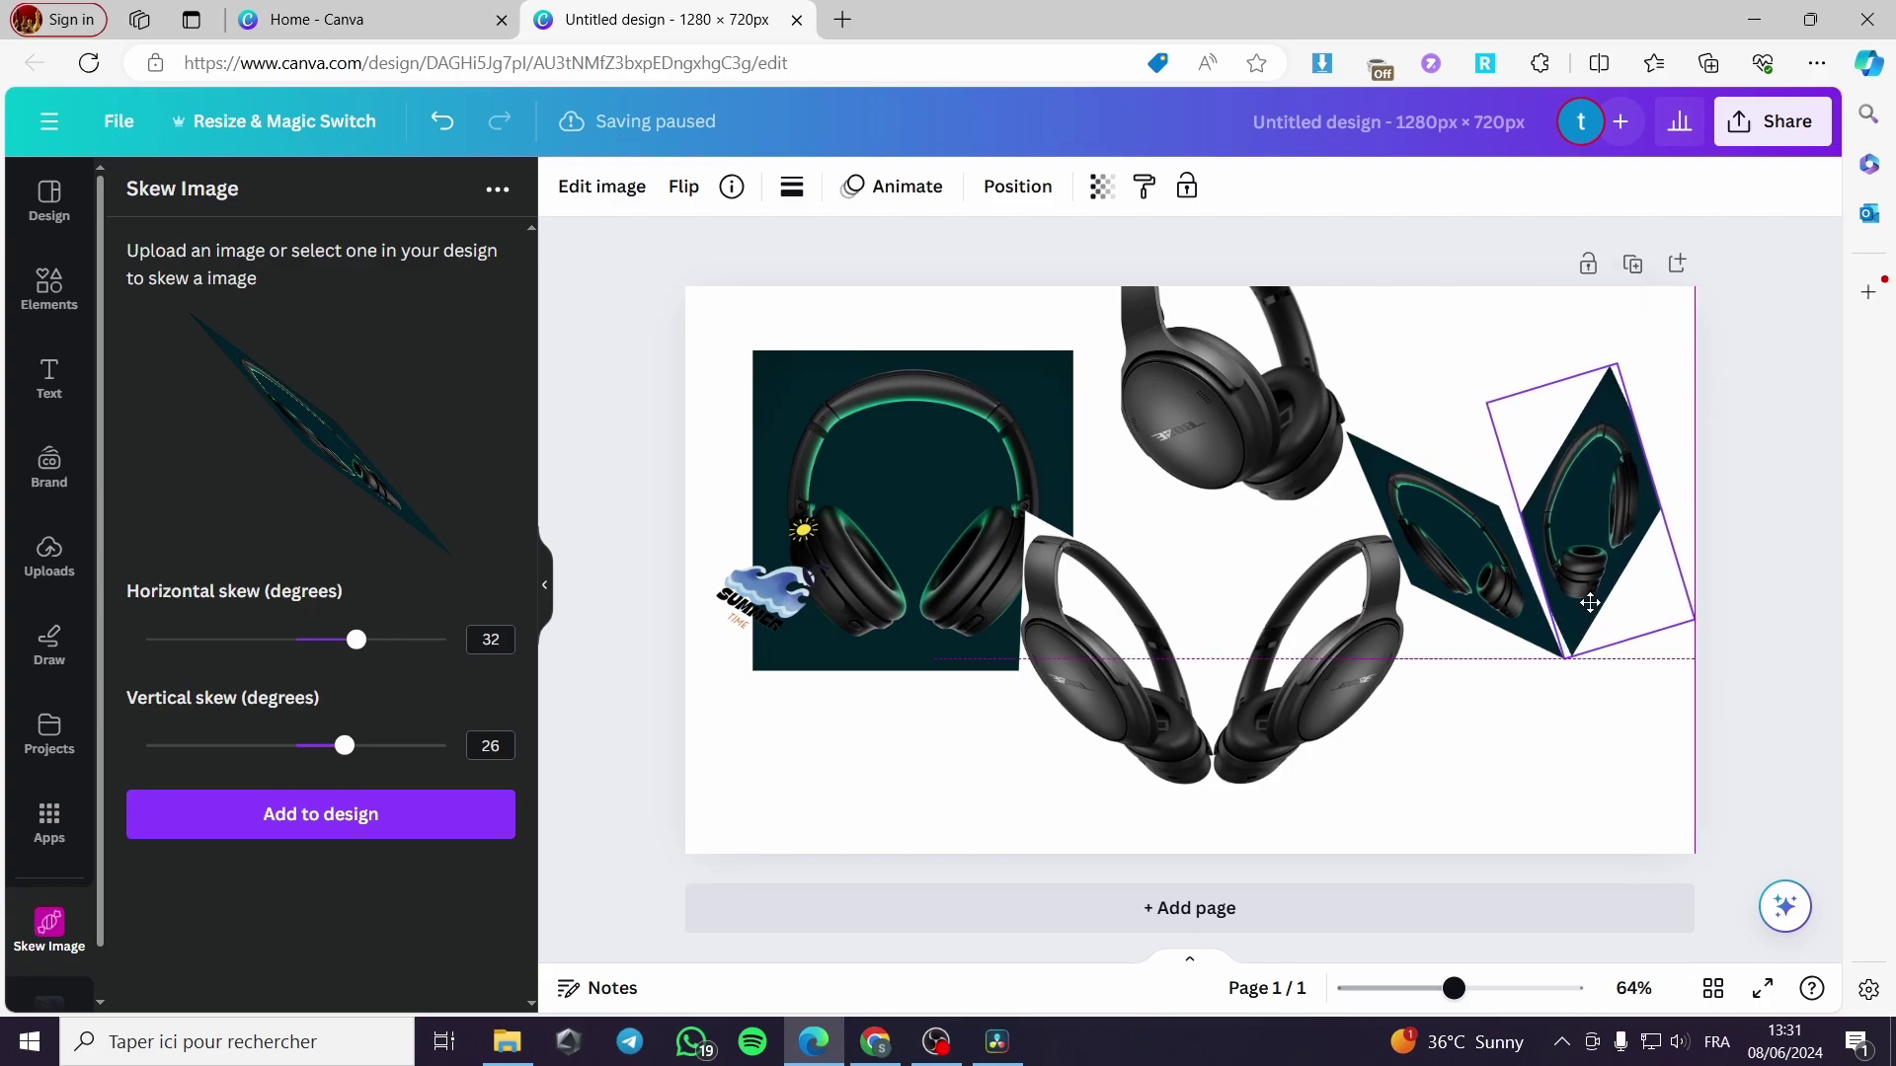
pyautogui.moveTo(1649, 695); pyautogui.dragTo(1669, 694)
pyautogui.moveTo(1612, 587); pyautogui.dragTo(1693, 693)
pyautogui.click(1750, 686)
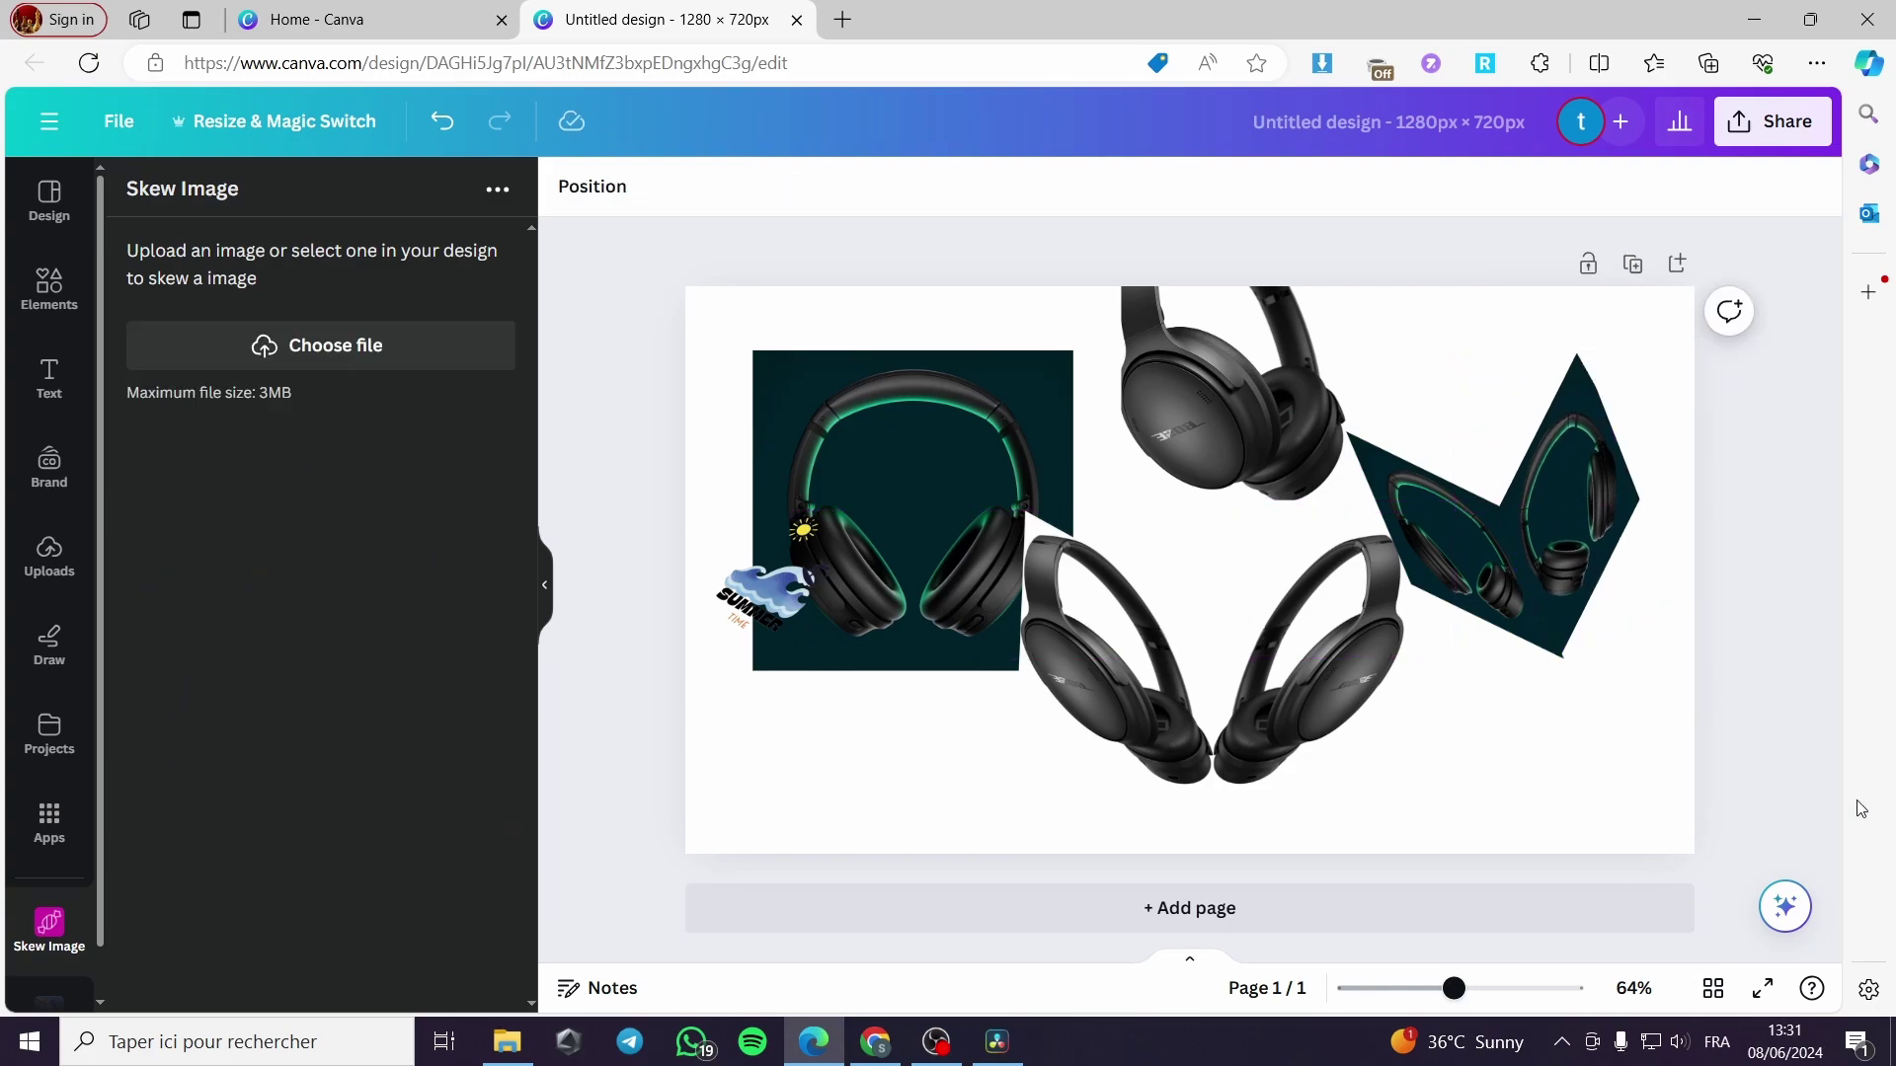
pyautogui.moveTo(1600, 595); pyautogui.dragTo(1597, 586)
pyautogui.click(1646, 787)
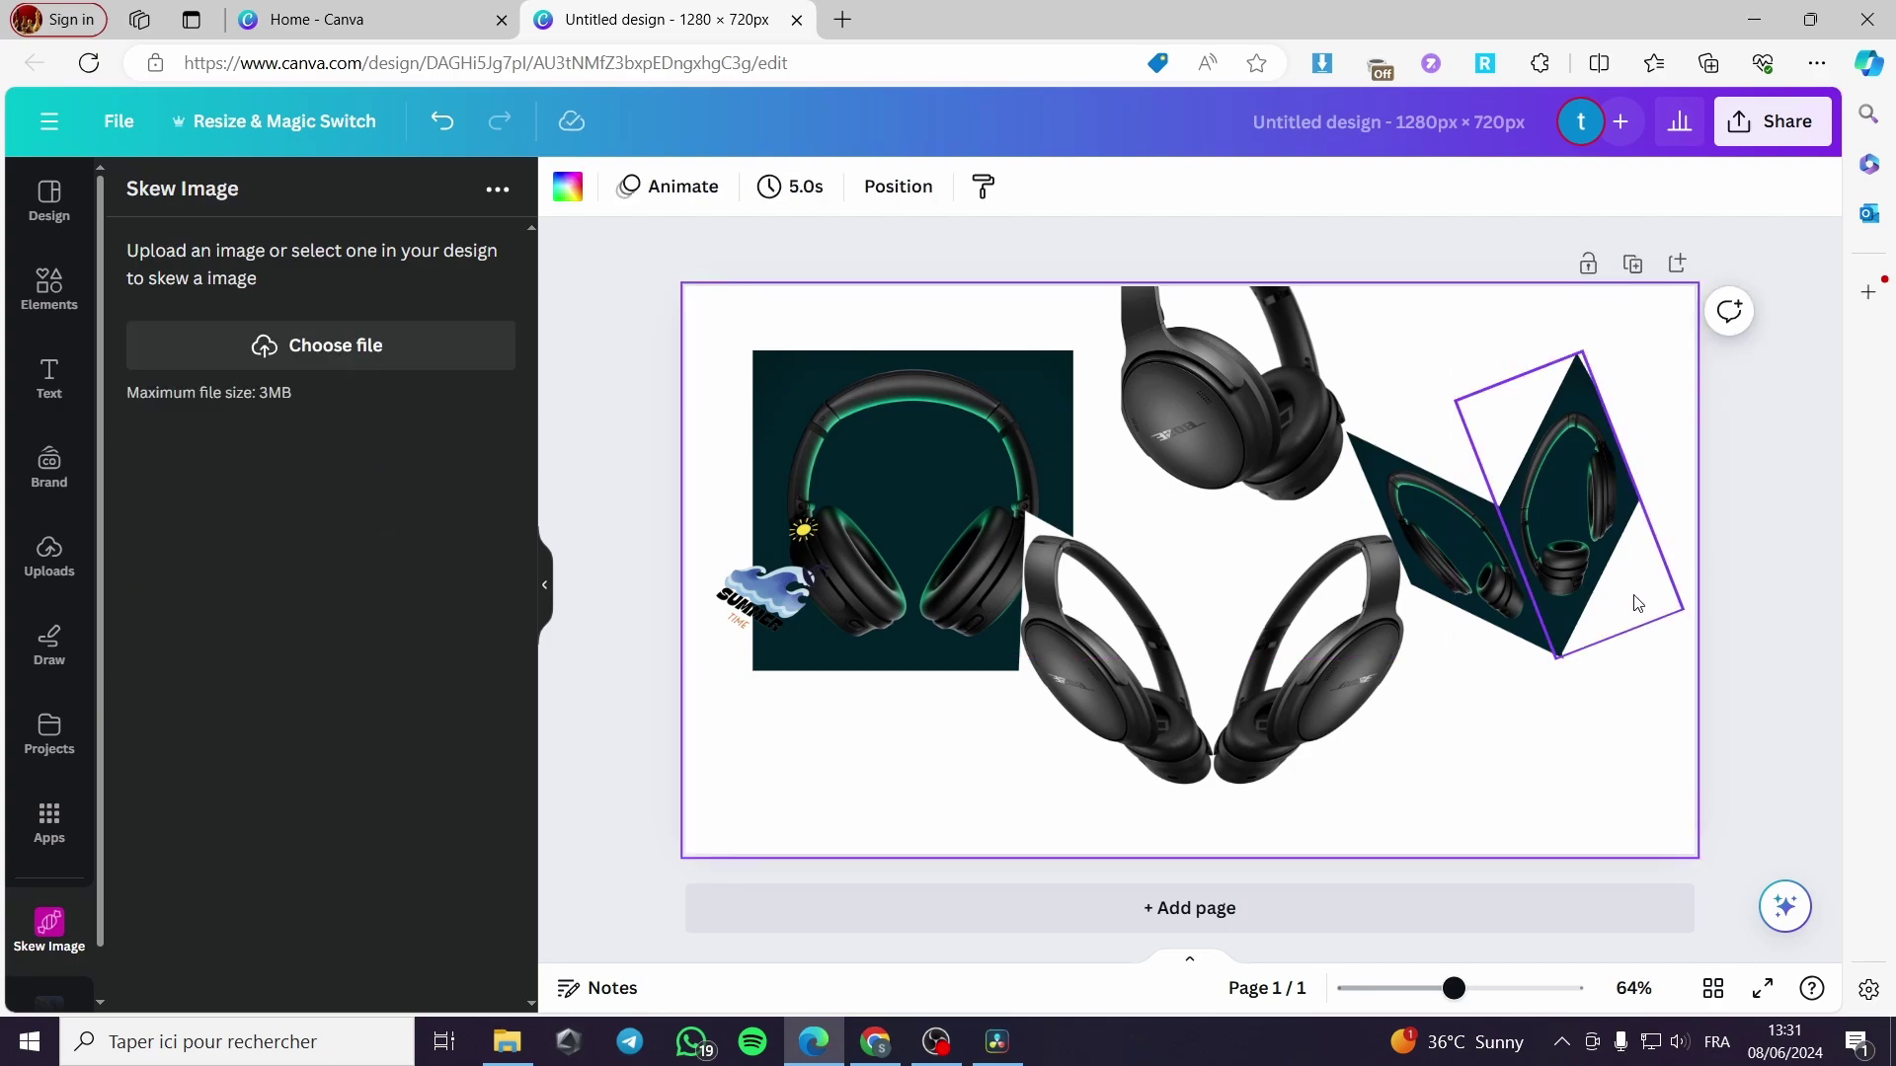
# Step: Group the two facing headphones, then shrink the group and rotate it to about 30°
pyautogui.click(1337, 684)
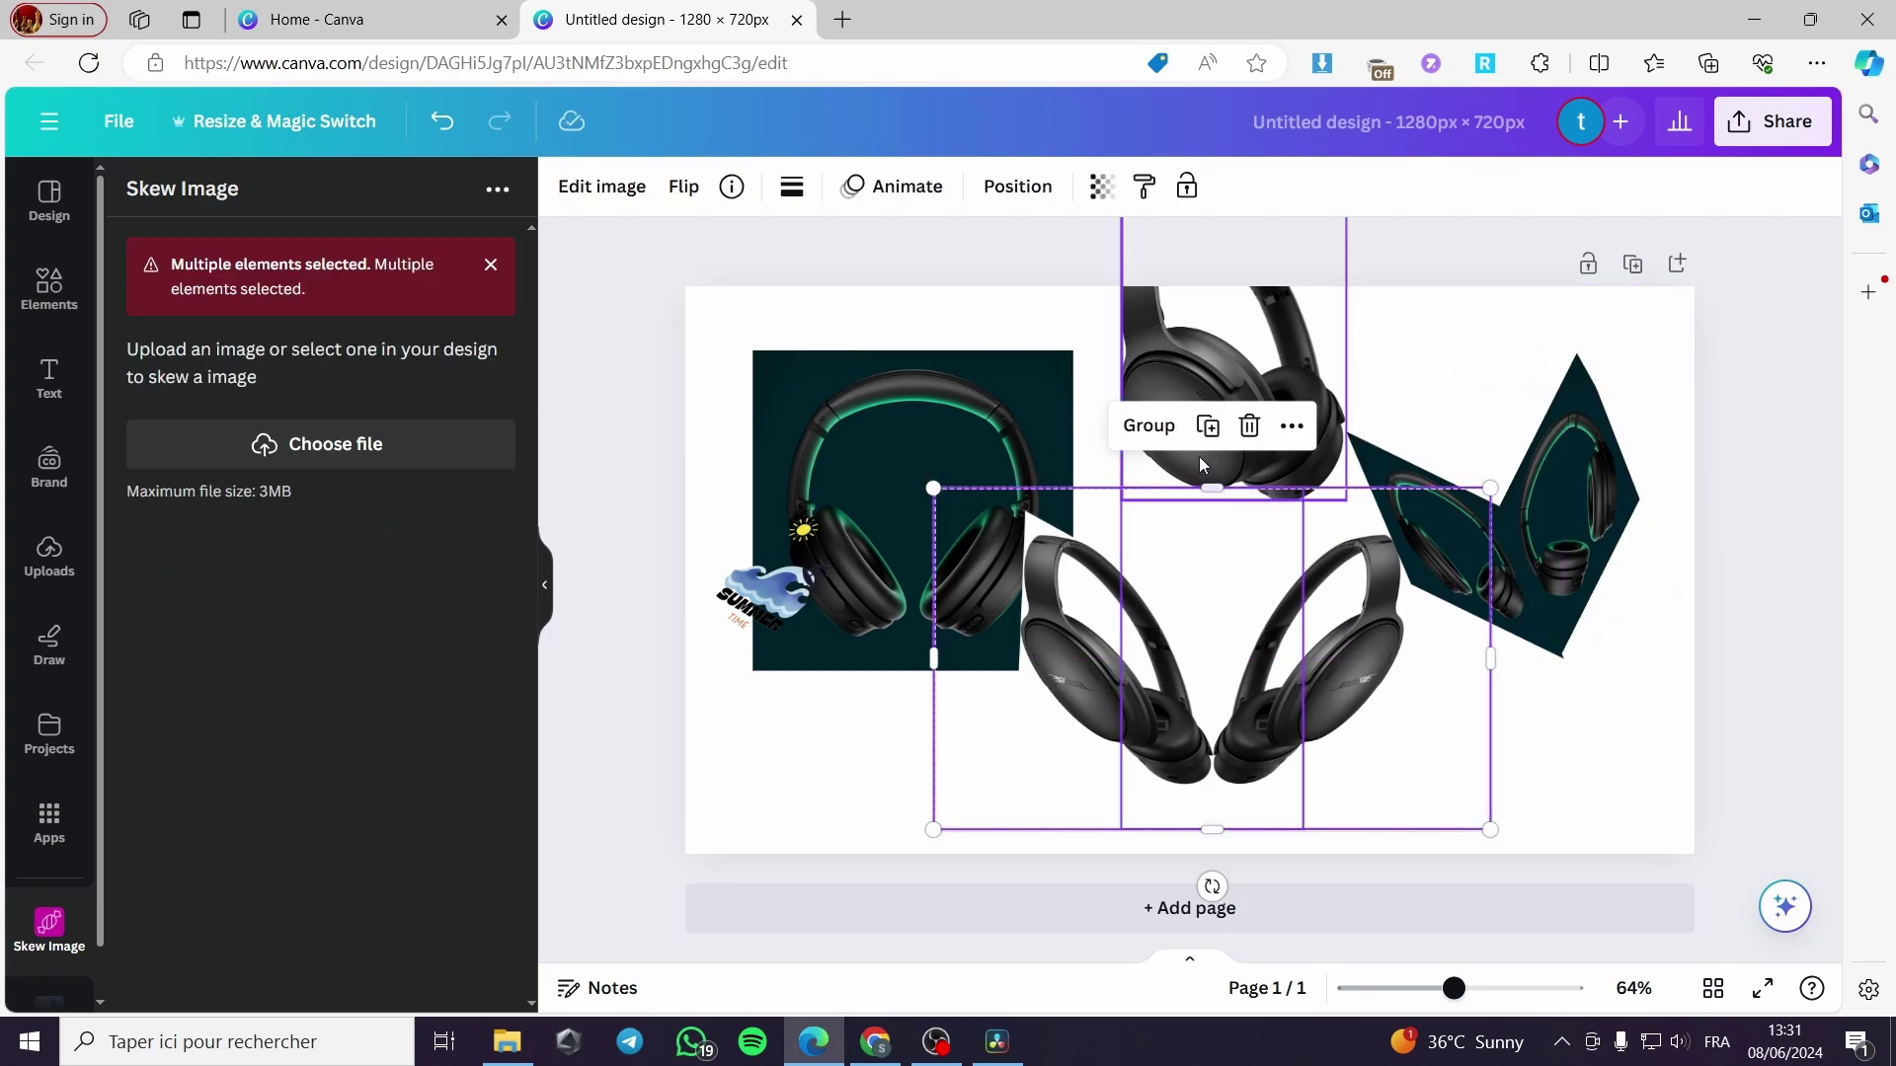
pyautogui.click(1147, 423)
pyautogui.moveTo(1279, 788); pyautogui.dragTo(1357, 629)
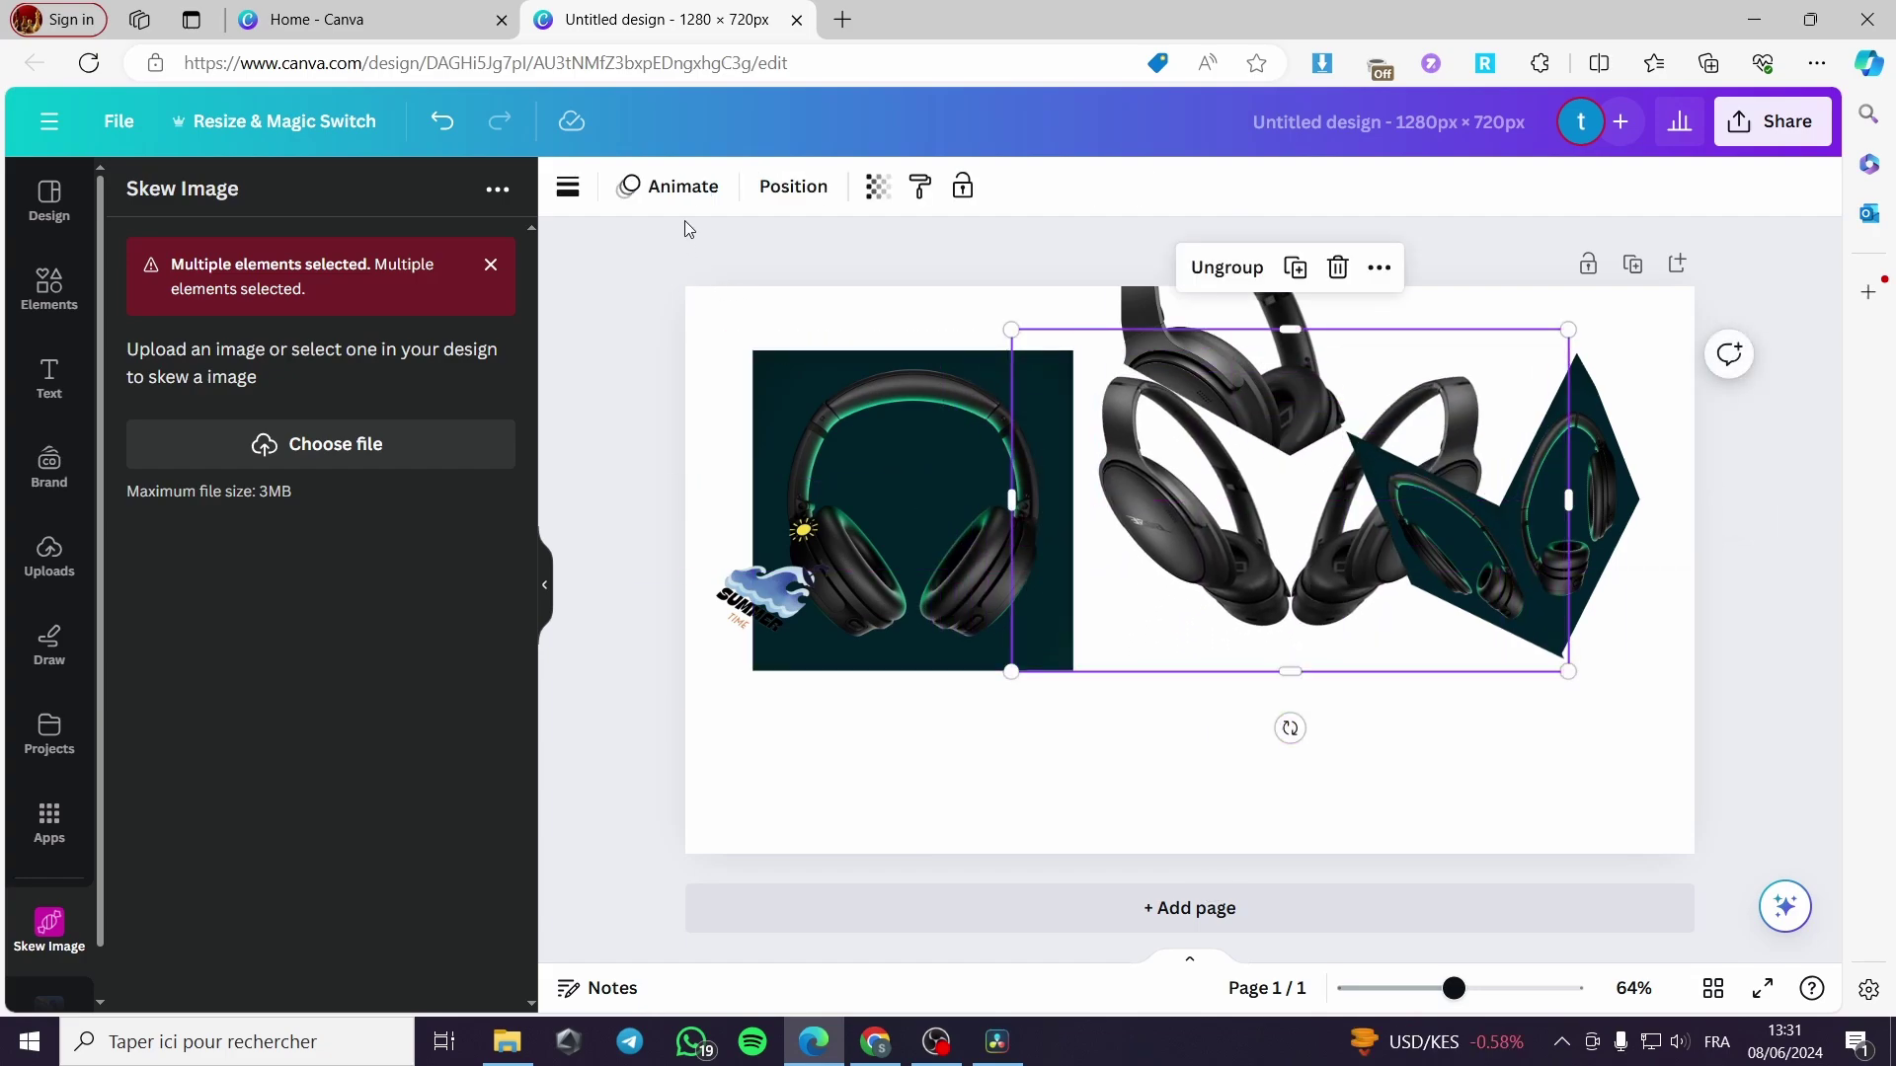
pyautogui.moveTo(1289, 729); pyautogui.dragTo(1217, 400)
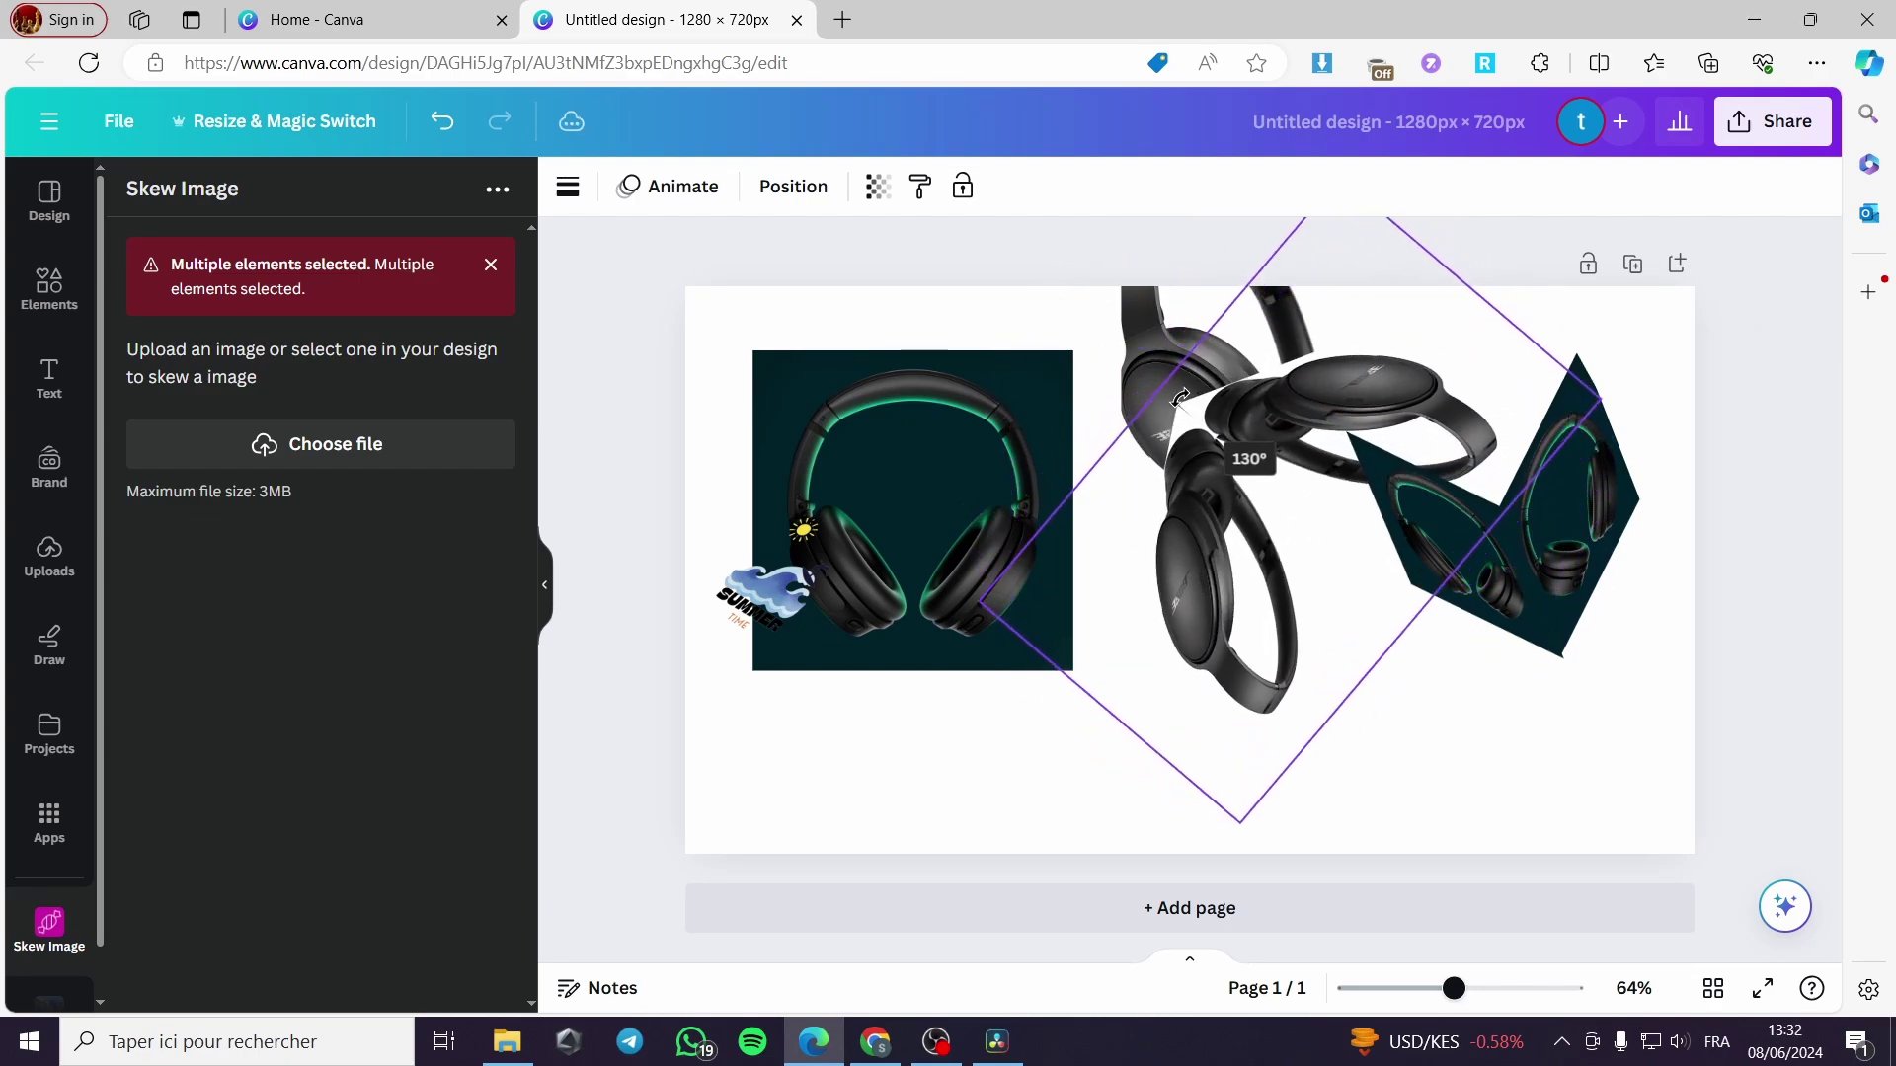
pyautogui.moveTo(986, 612); pyautogui.dragTo(1324, 524)
pyautogui.moveTo(1442, 533); pyautogui.dragTo(1434, 388)
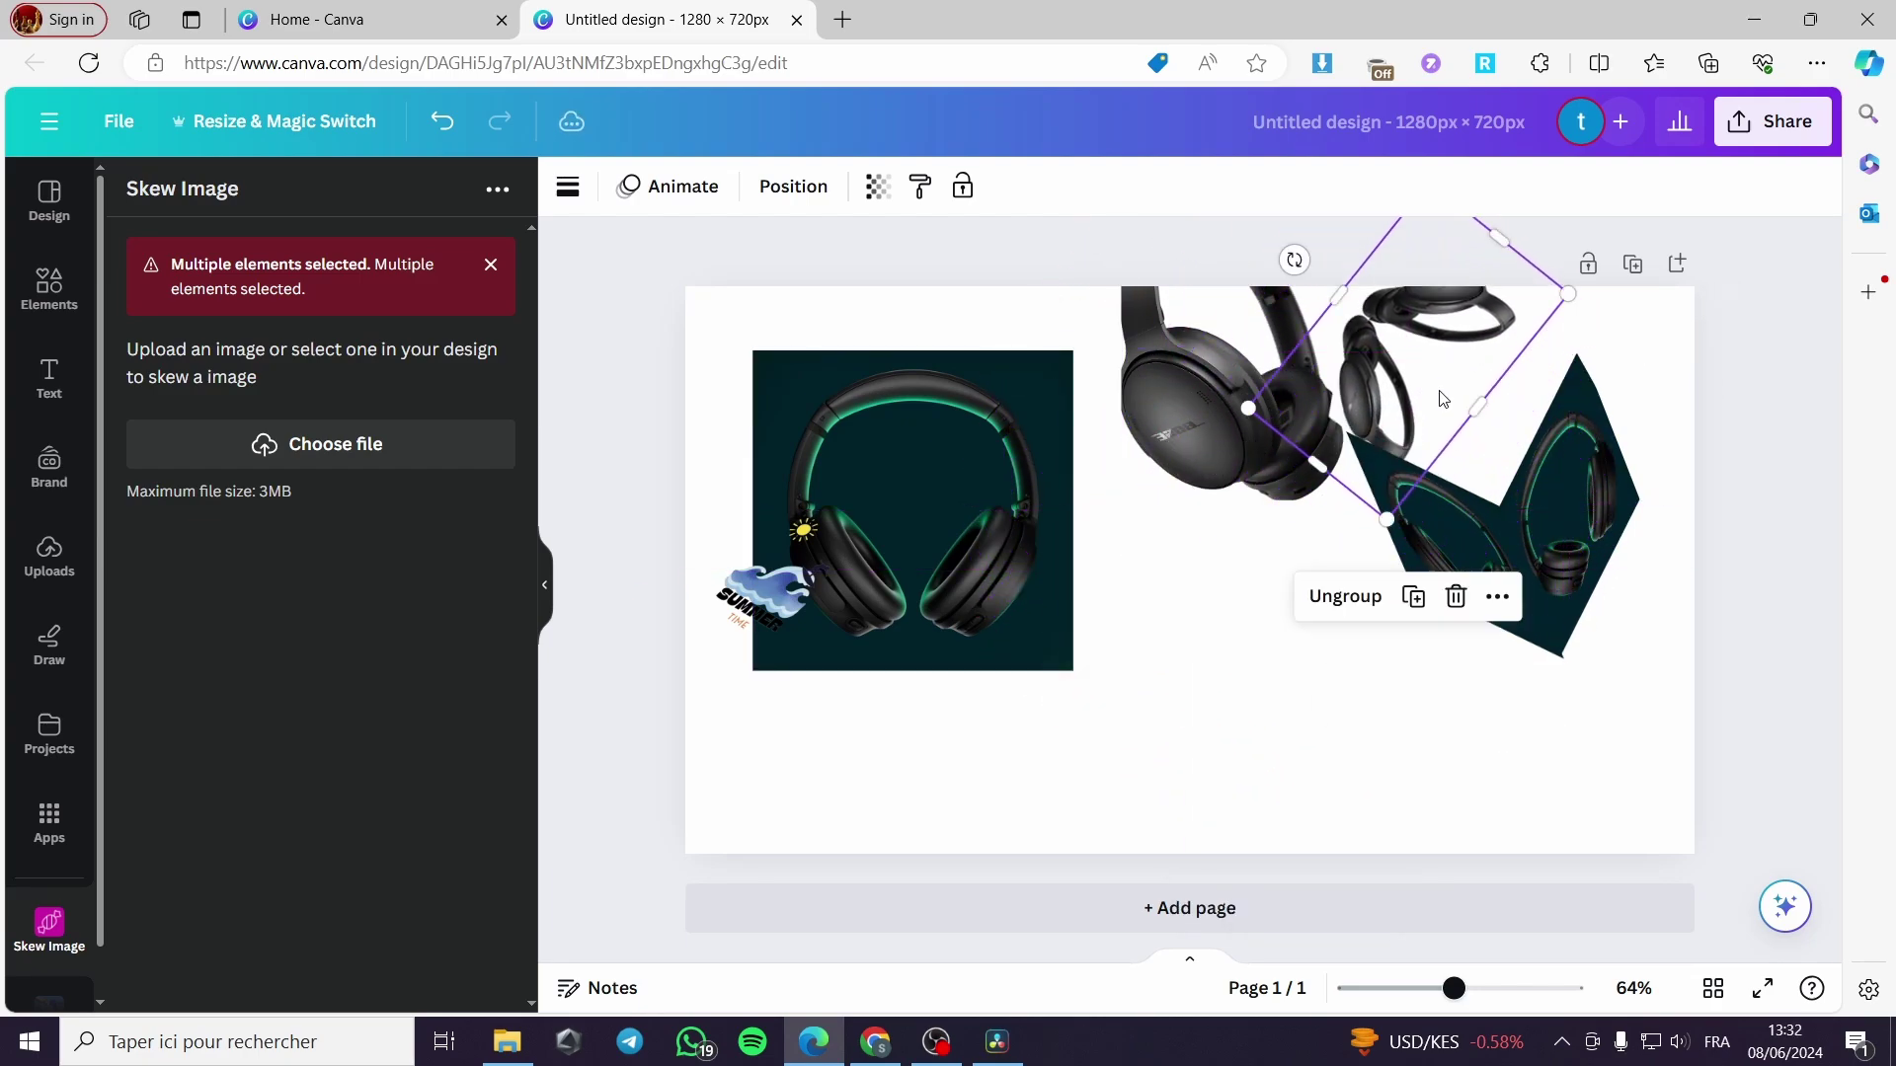
pyautogui.moveTo(1294, 258); pyautogui.dragTo(1343, 230)
pyautogui.moveTo(1387, 296); pyautogui.dragTo(1409, 284)
# Step: Group the headphones with the teal chevron and rotate about 91° so the V points up
pyautogui.click(1623, 530)
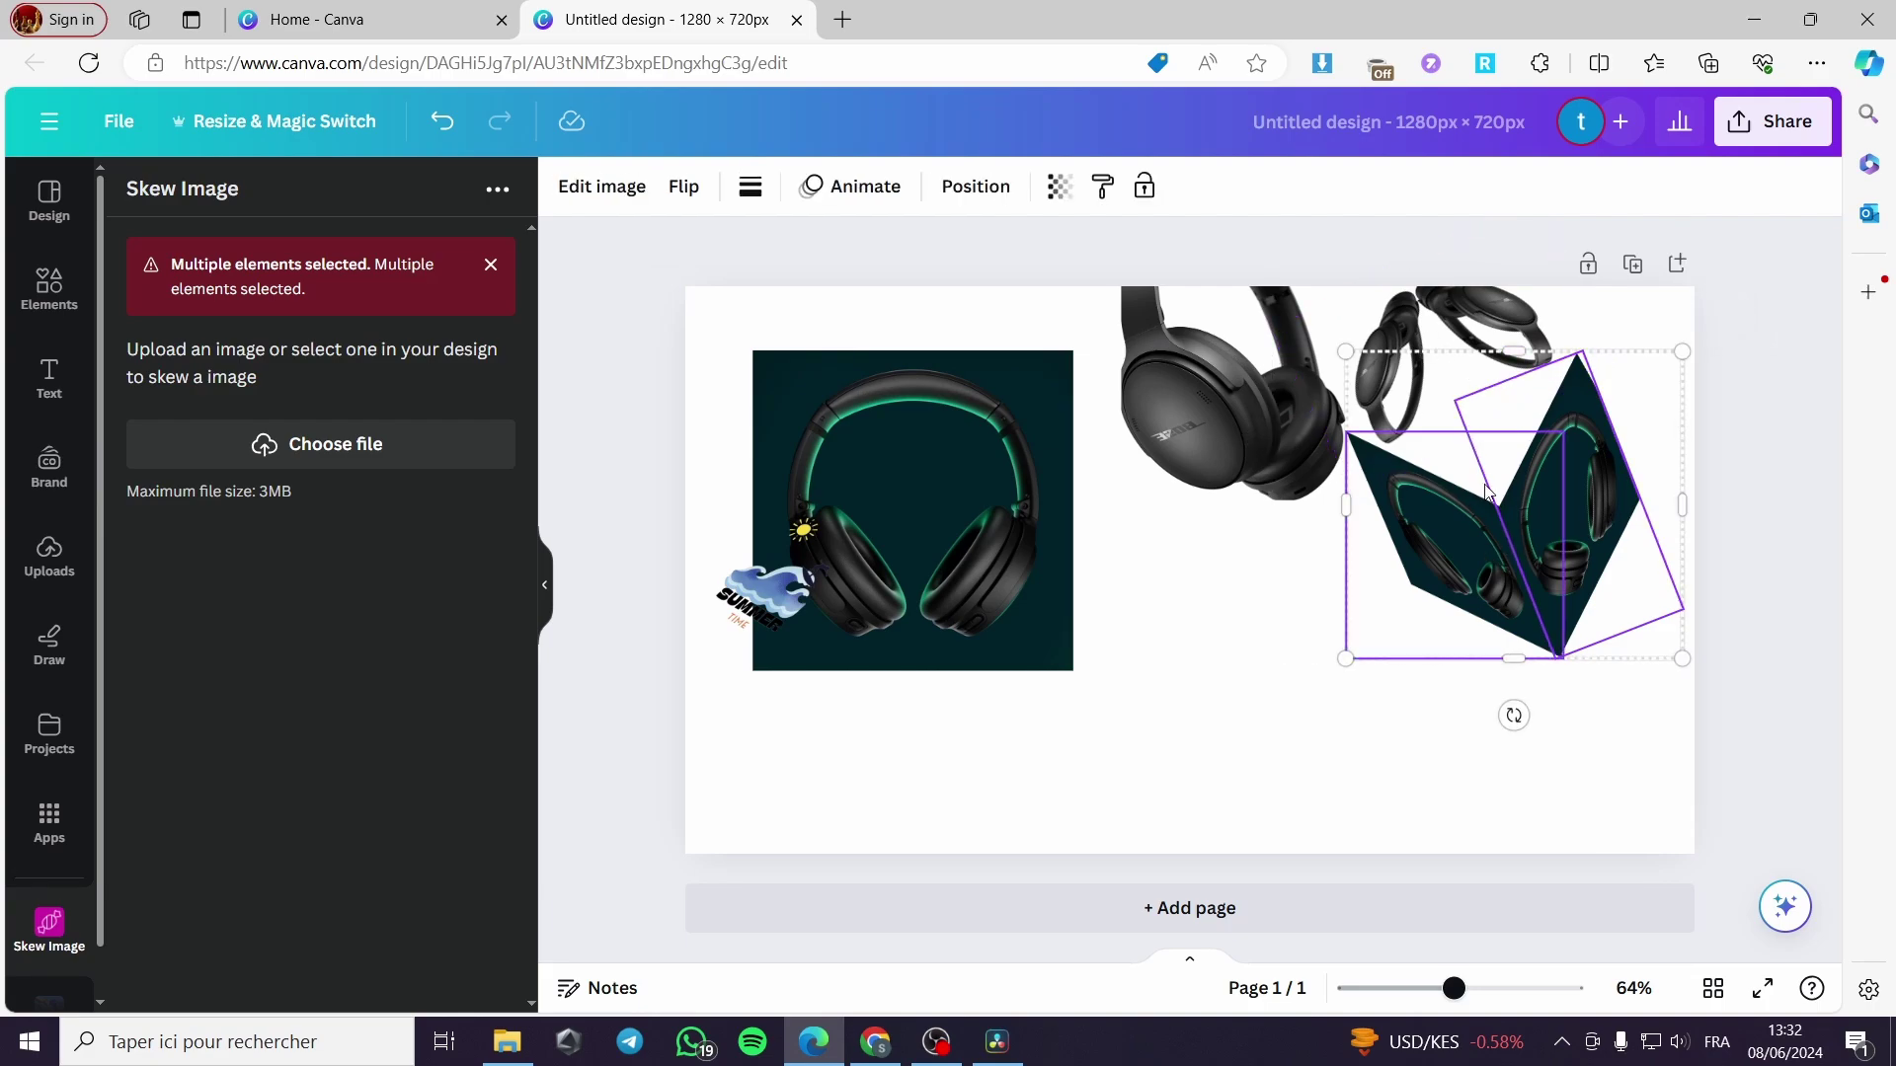
pyautogui.keyDown('shift'); pyautogui.click(1471, 341); pyautogui.keyUp('shift')
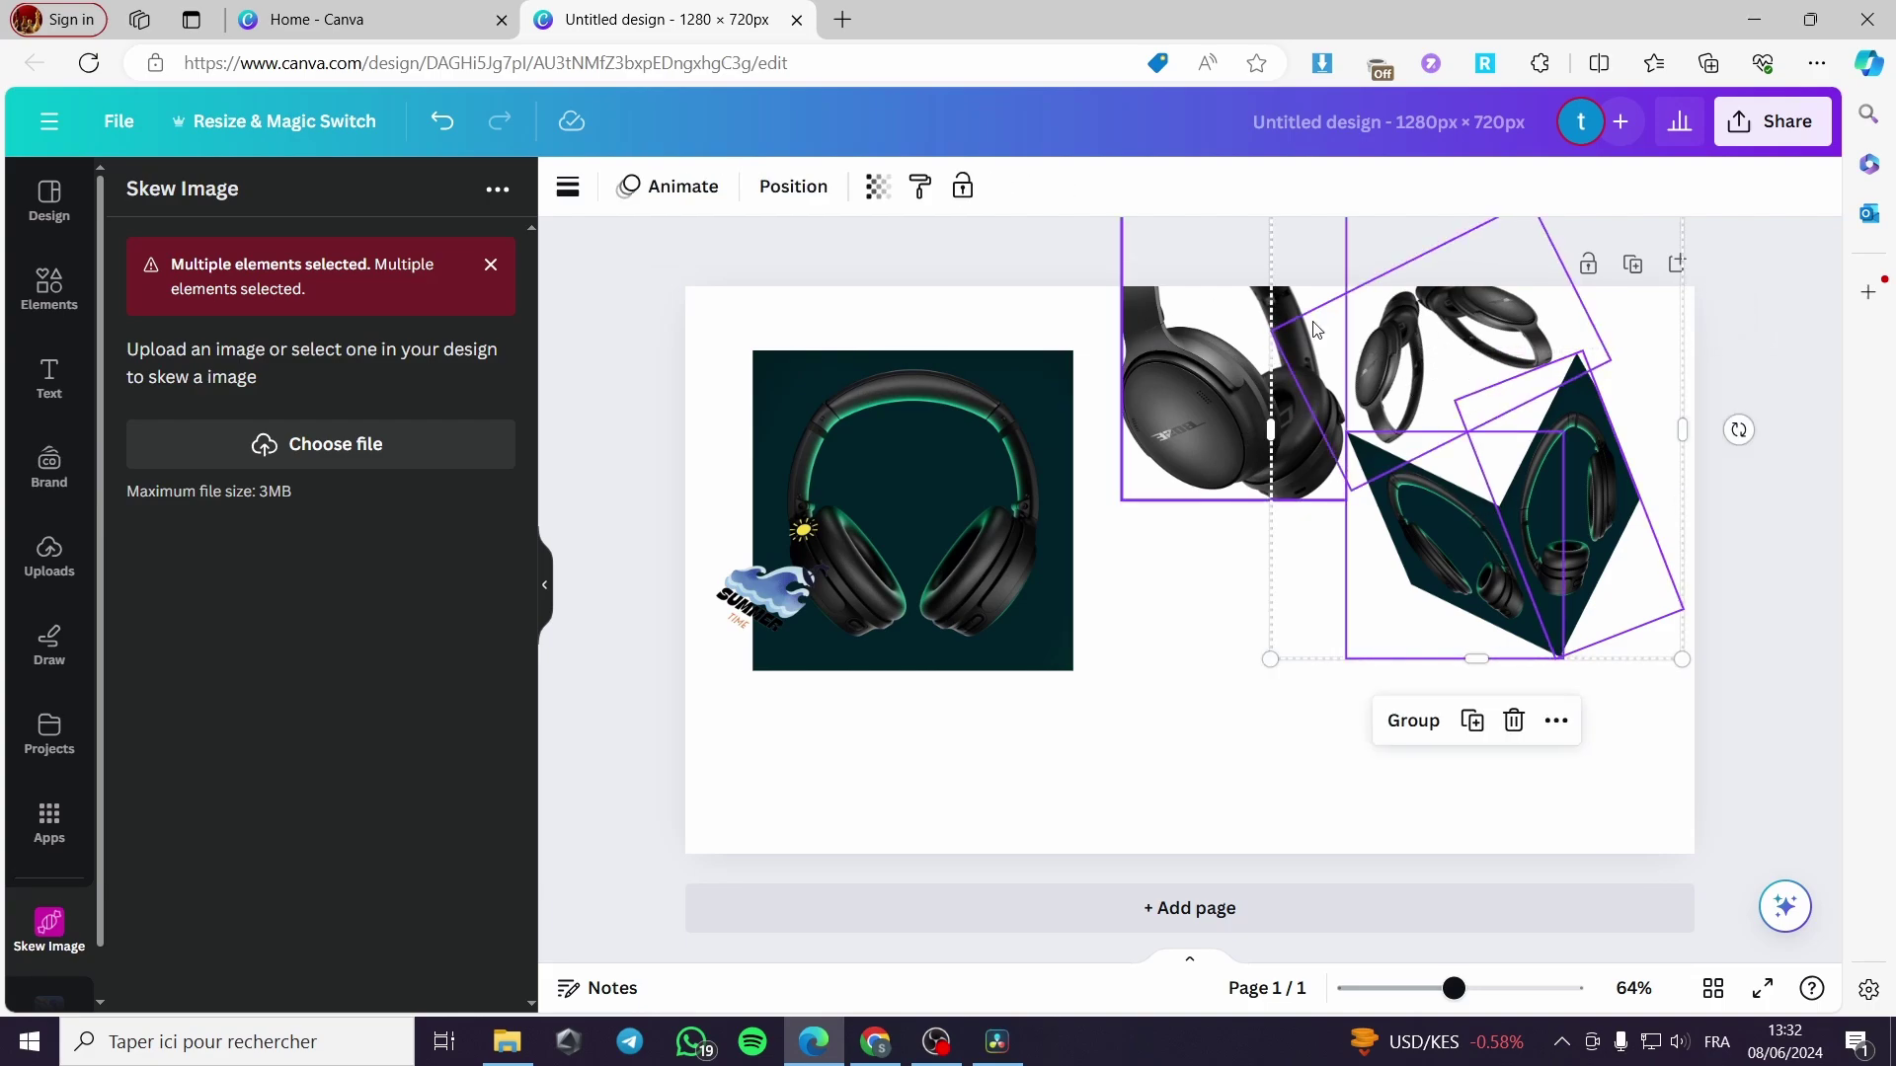
pyautogui.click(1415, 724)
pyautogui.moveTo(1516, 482); pyautogui.dragTo(1455, 594)
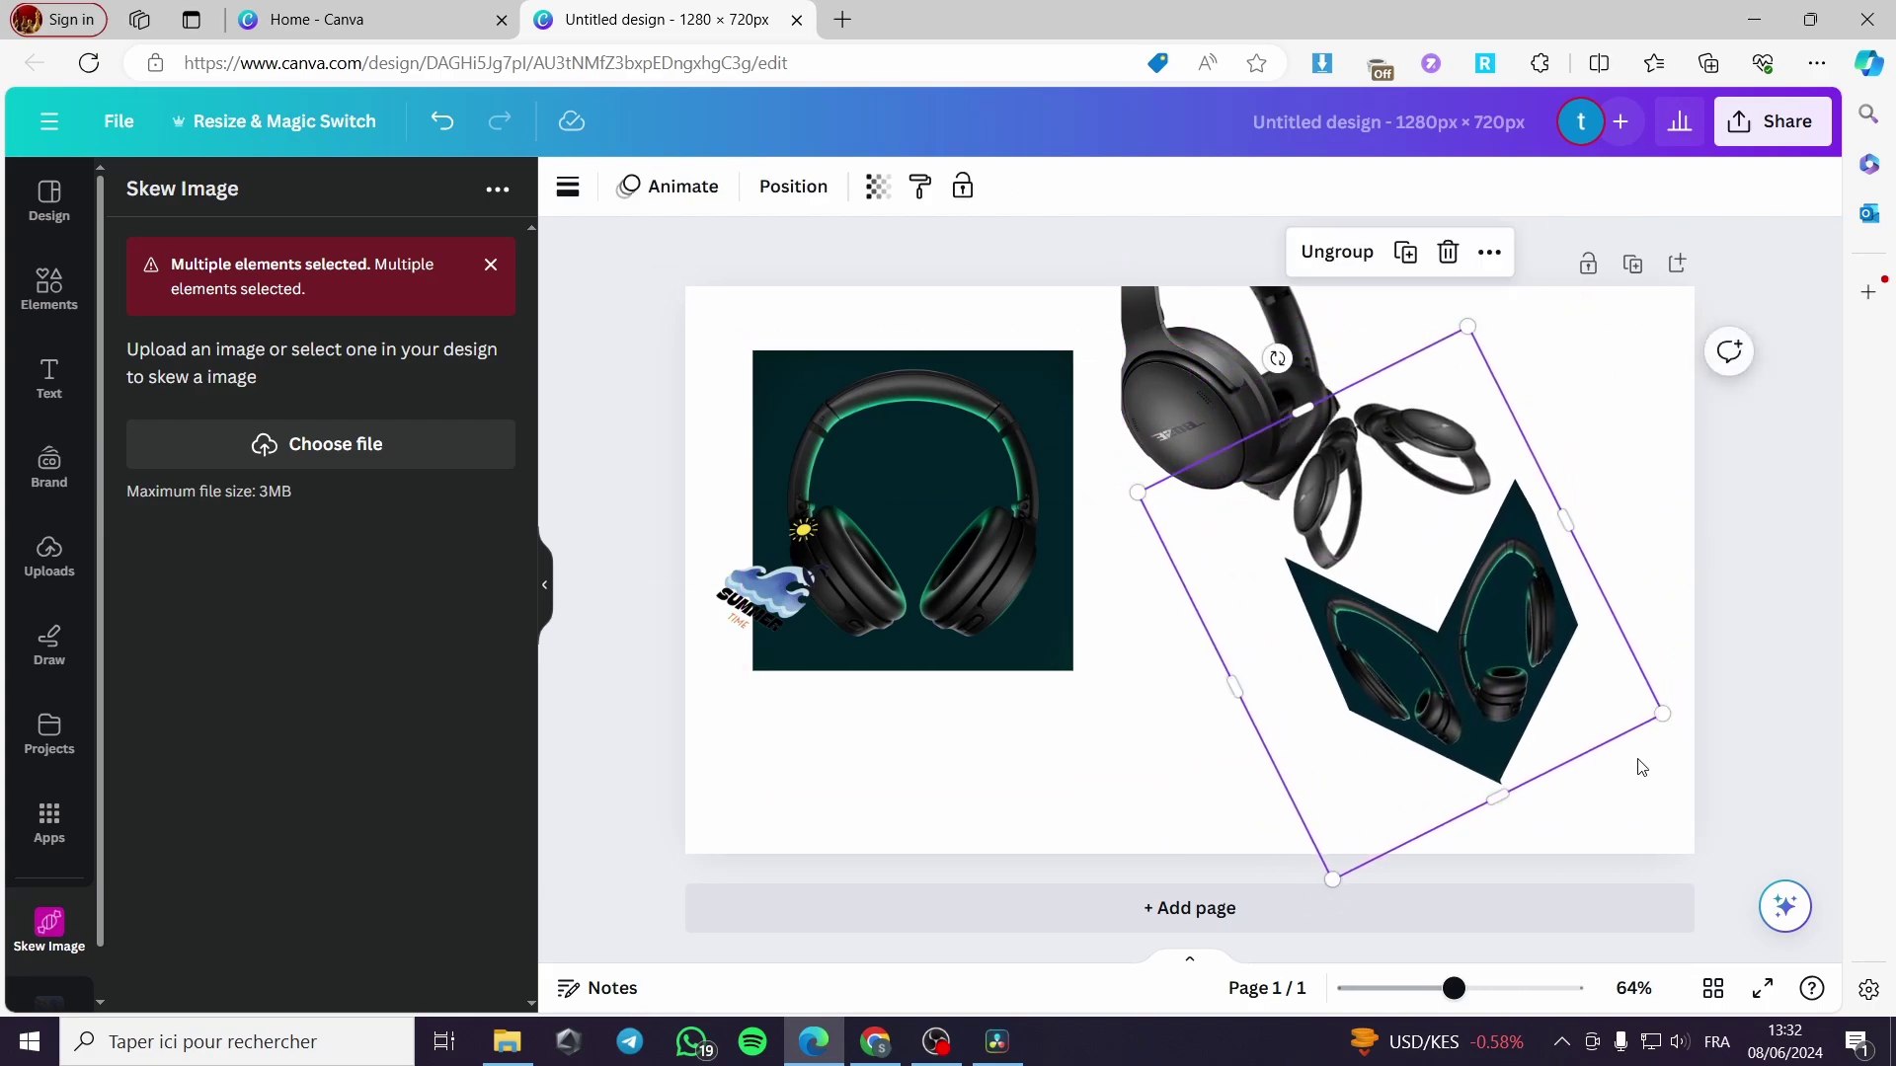
pyautogui.moveTo(1445, 718); pyautogui.dragTo(1428, 677)
pyautogui.moveTo(1260, 317); pyautogui.dragTo(1119, 792)
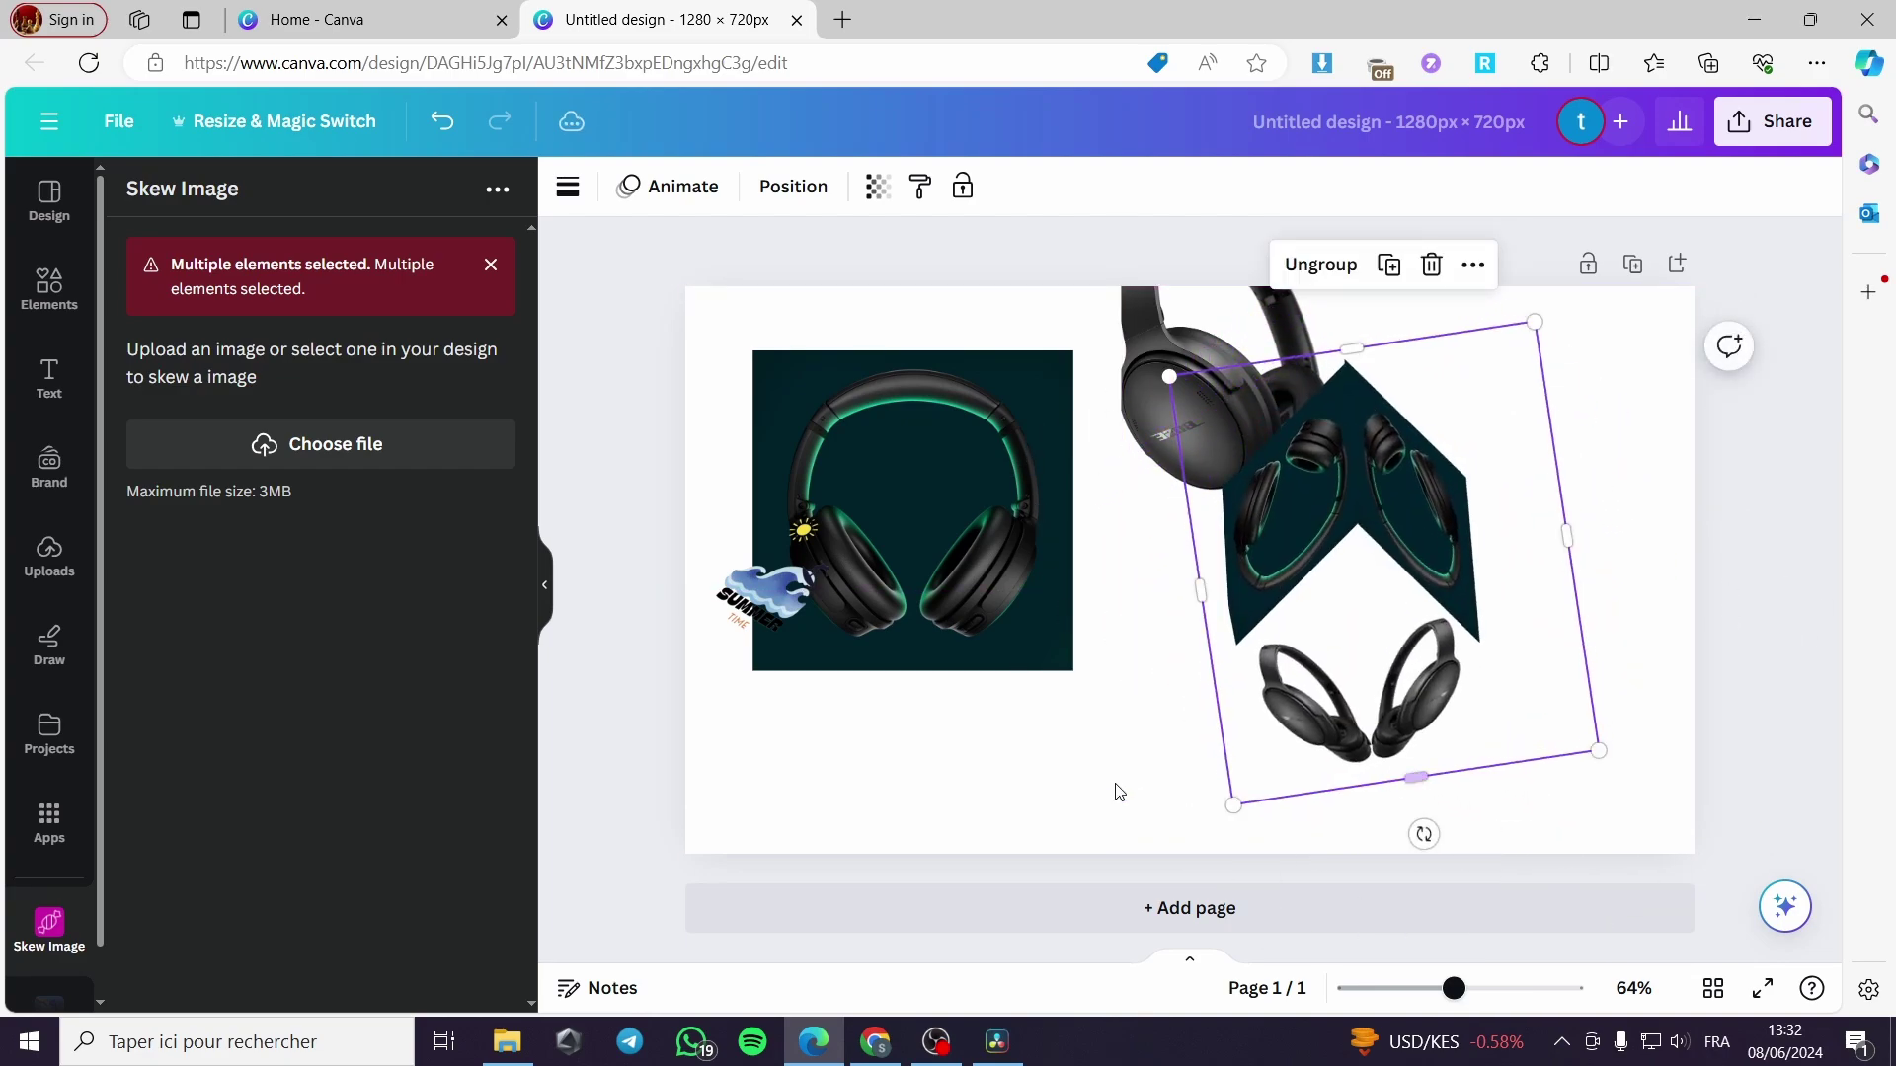
pyautogui.click(872, 704)
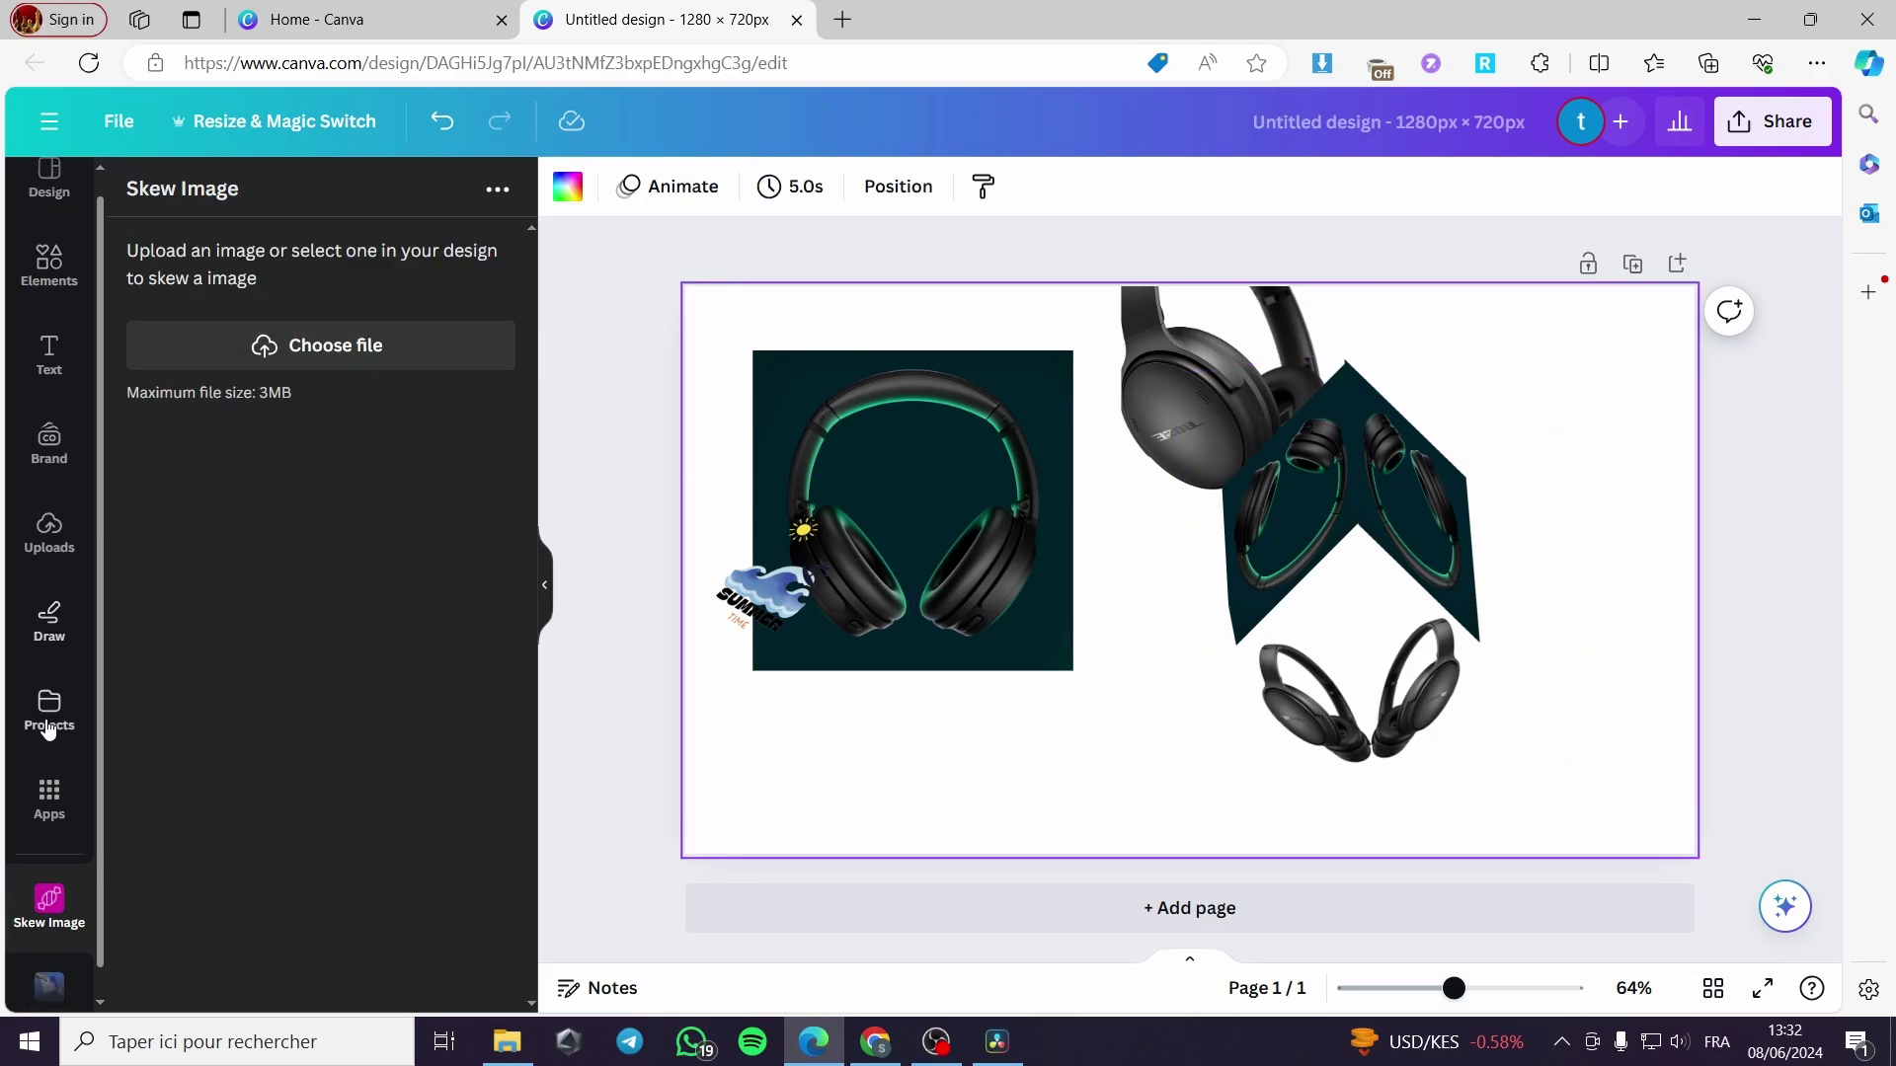
# Step: Search the apps for 'skew' and open the Skew Image app
pyautogui.scroll(-1, 39, 726)
pyautogui.click(52, 781)
pyautogui.click(334, 200)
pyautogui.write('sw')
pyautogui.press('BackSpace')
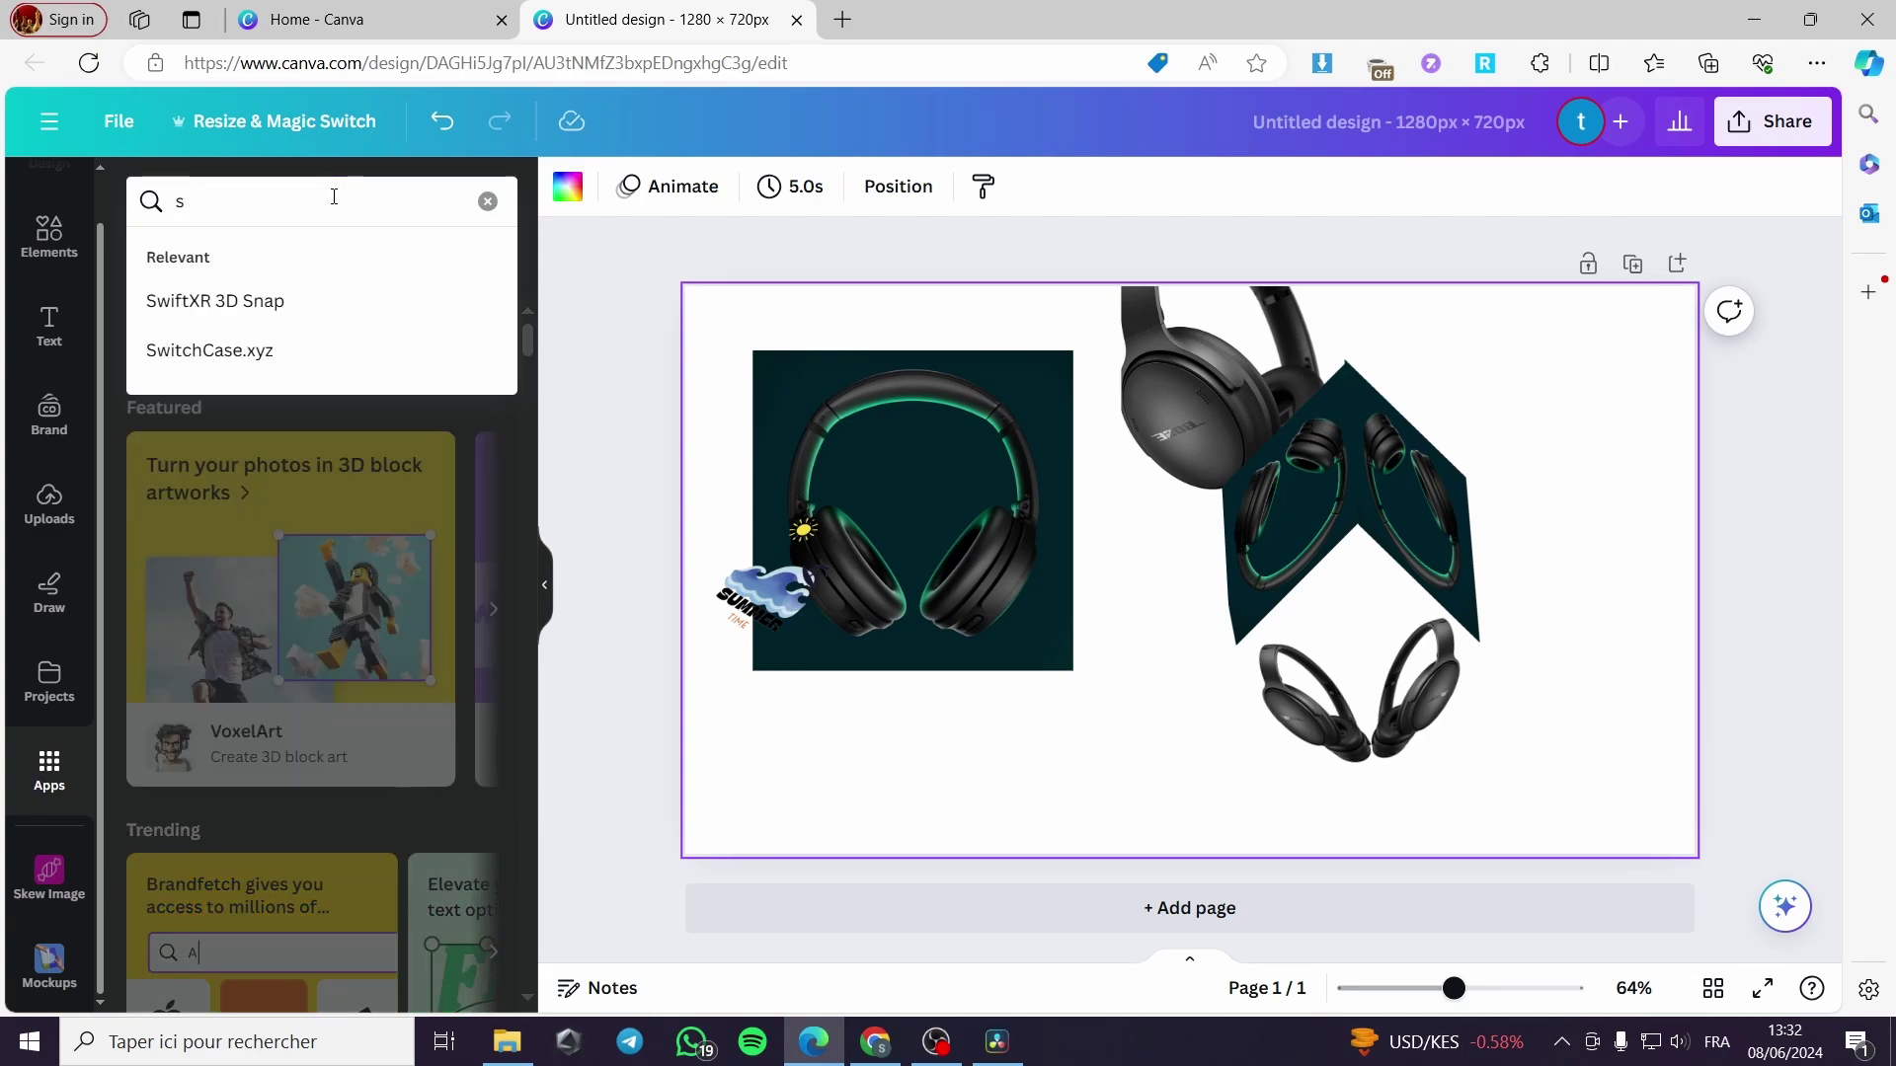
pyautogui.write('kew image')
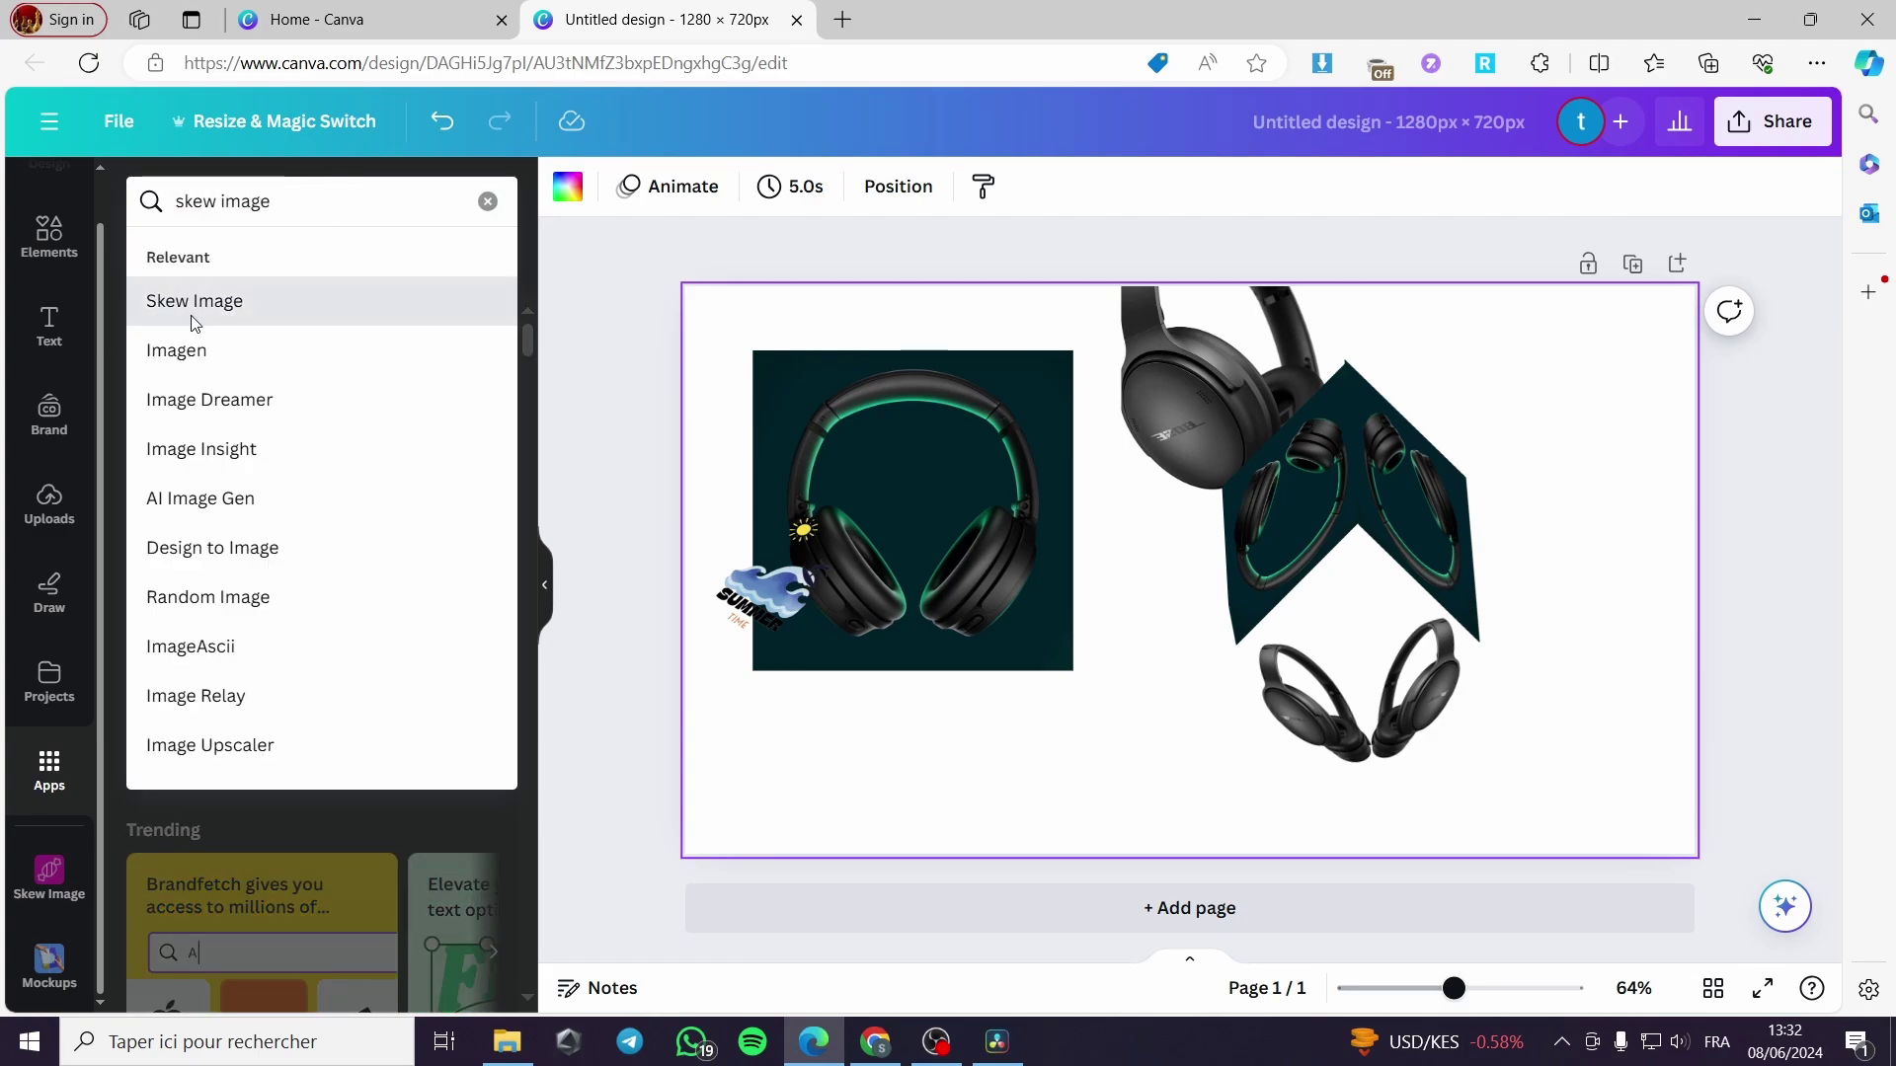
pyautogui.click(223, 302)
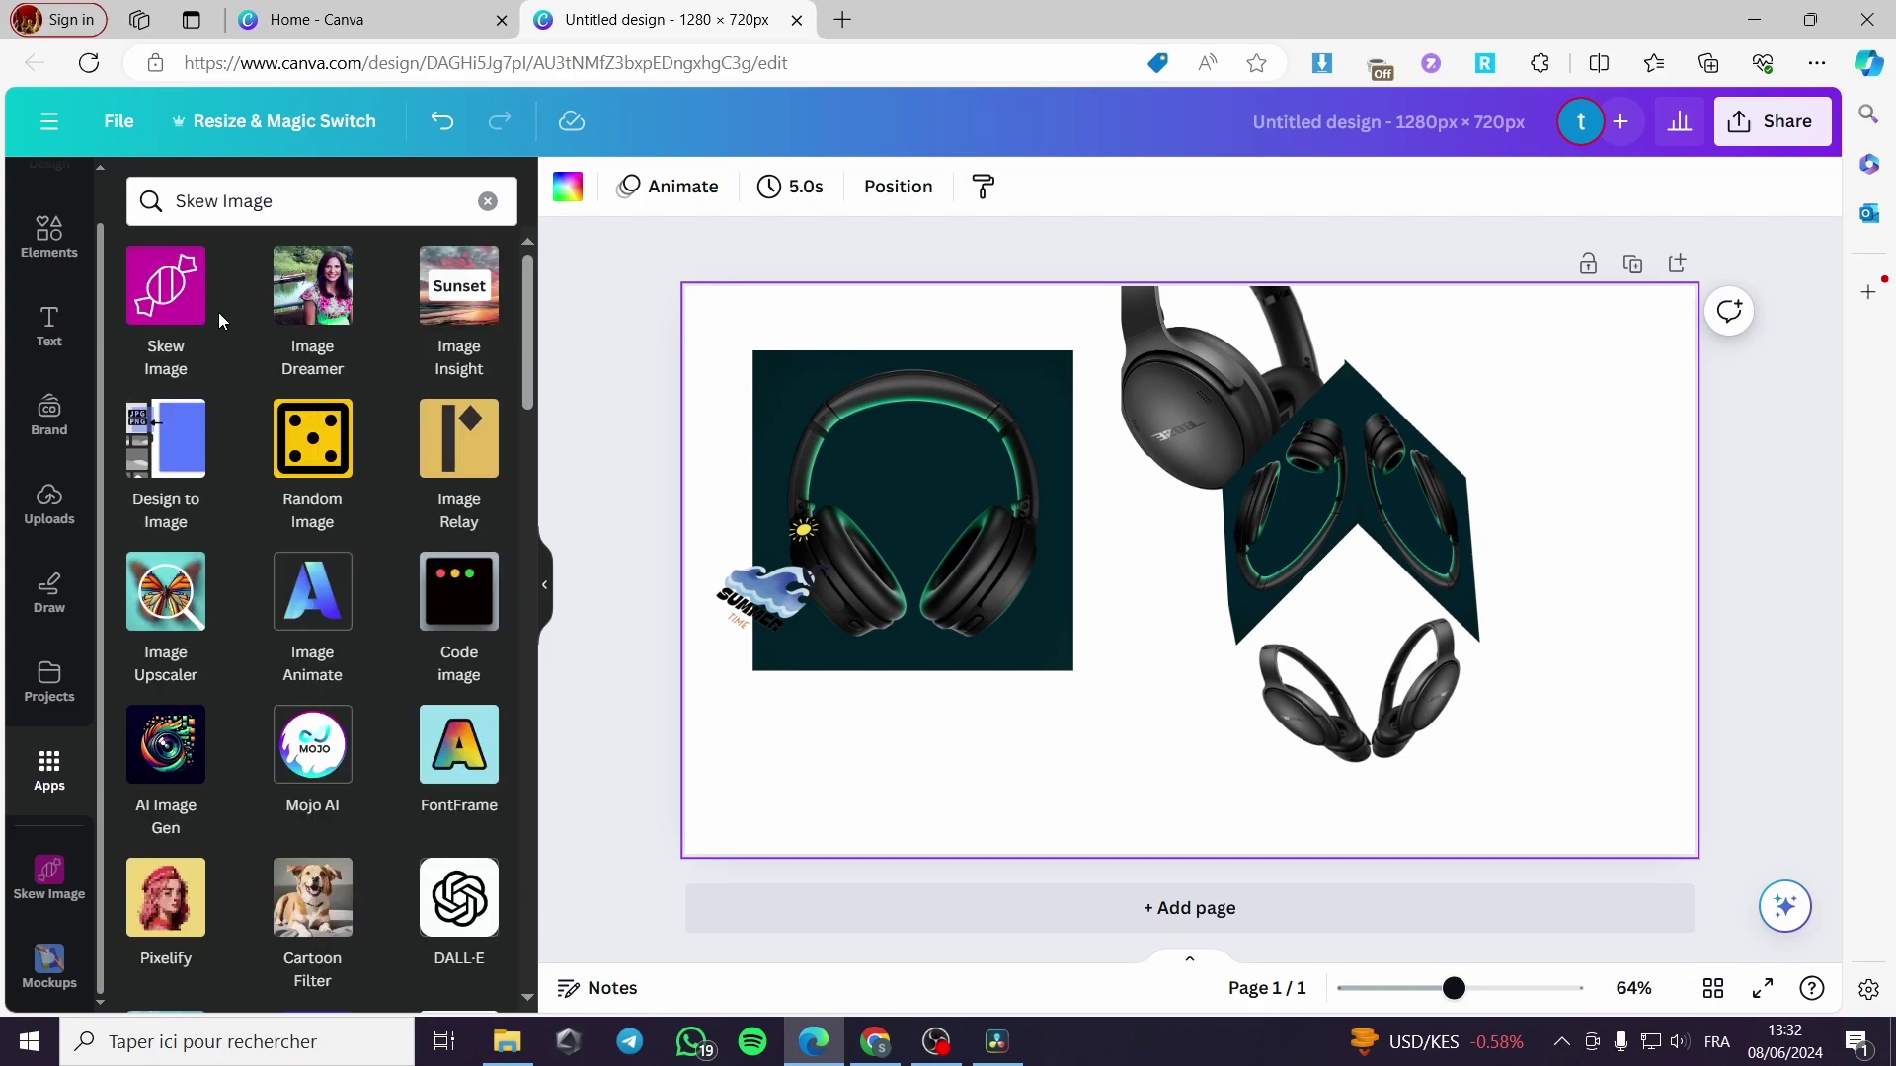
pyautogui.click(181, 316)
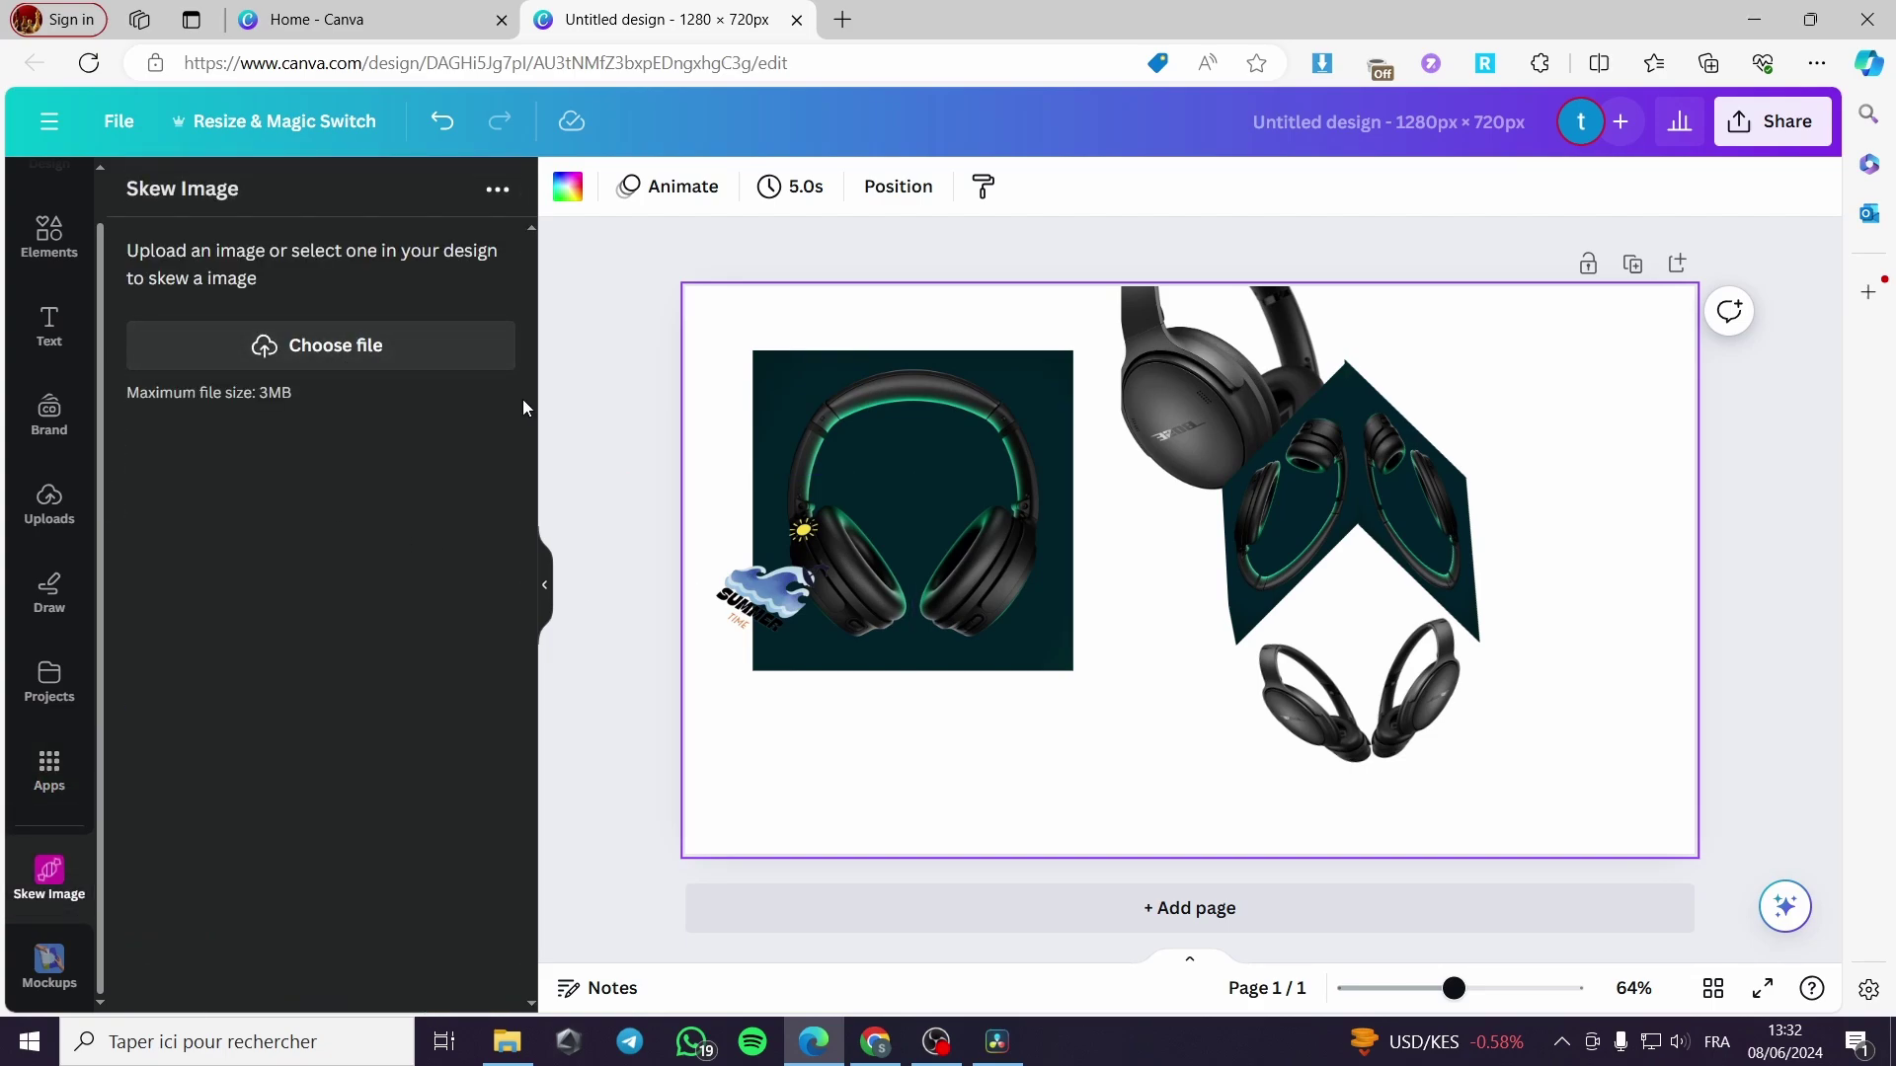
# Step: Move the Summer Time logo below the teal square and rotate it upright
pyautogui.moveTo(891, 563); pyautogui.dragTo(1042, 729)
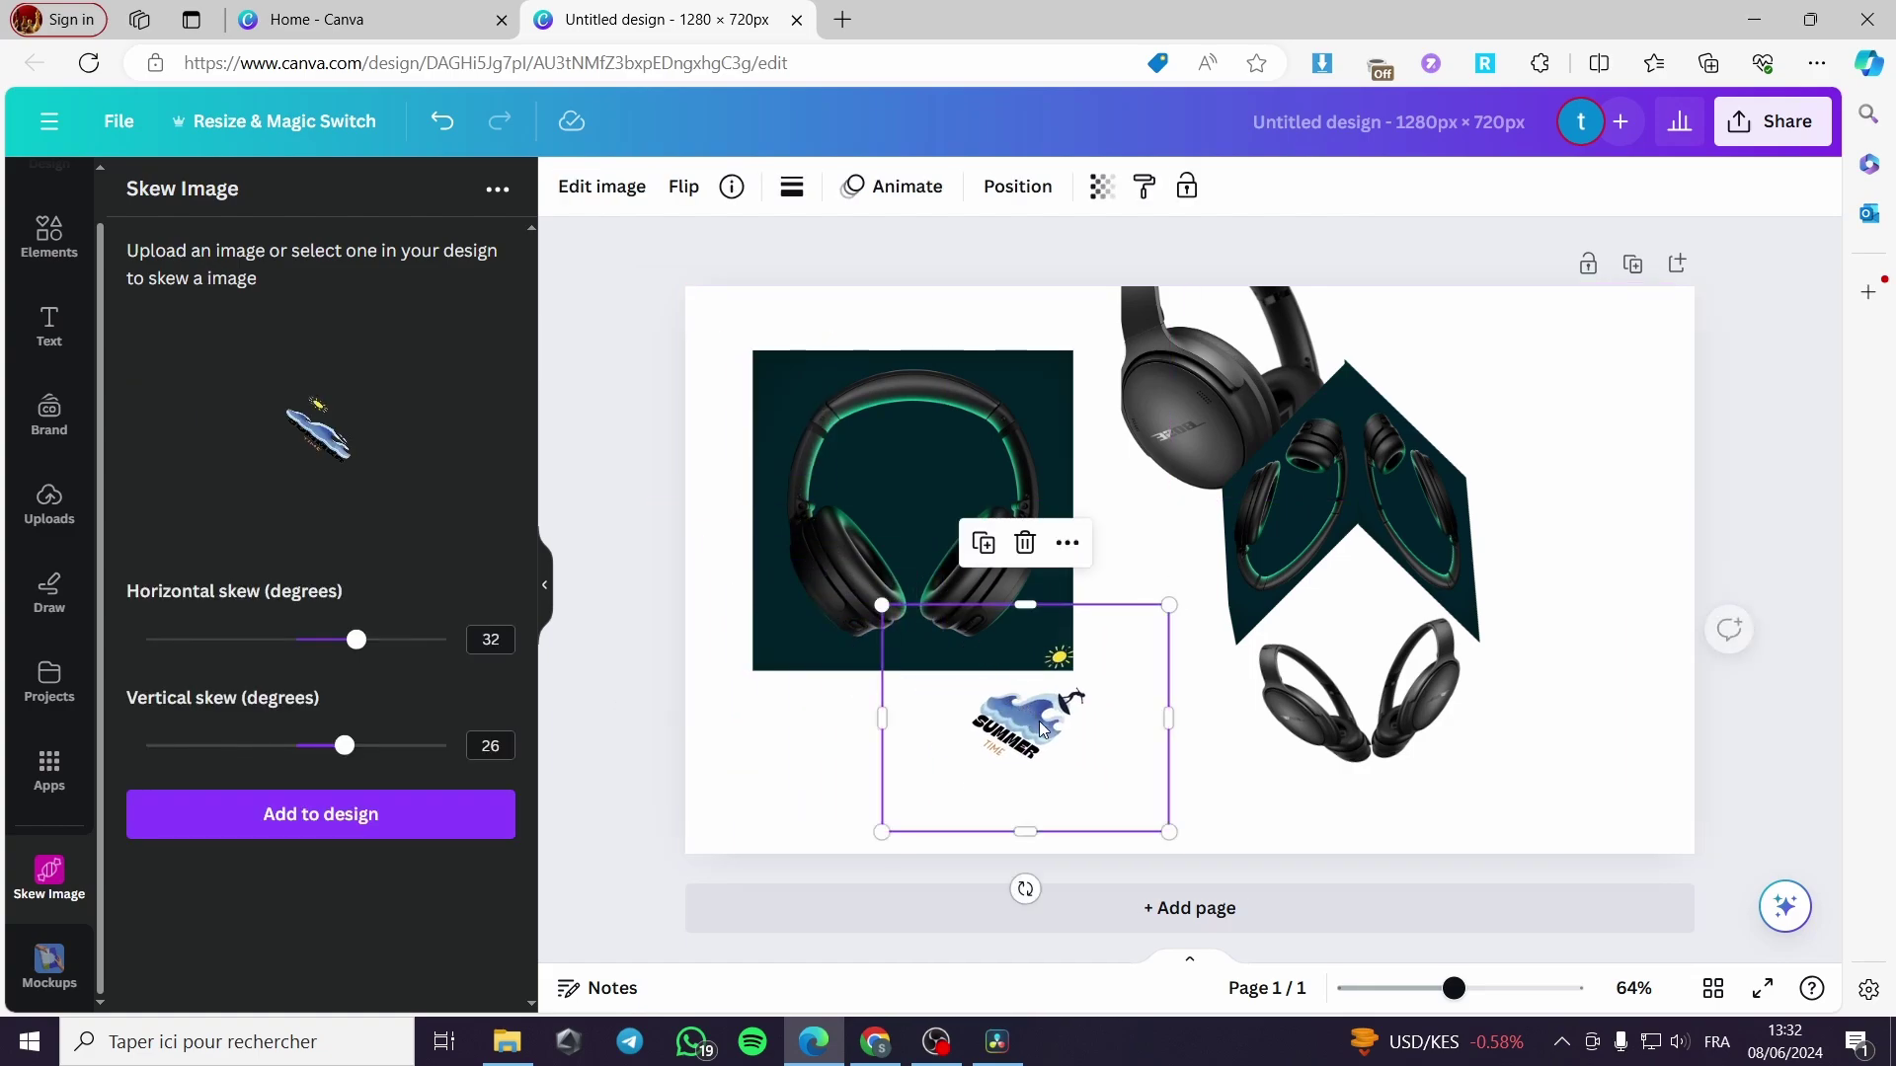
pyautogui.moveTo(1025, 889); pyautogui.dragTo(1143, 904)
pyautogui.click(1217, 773)
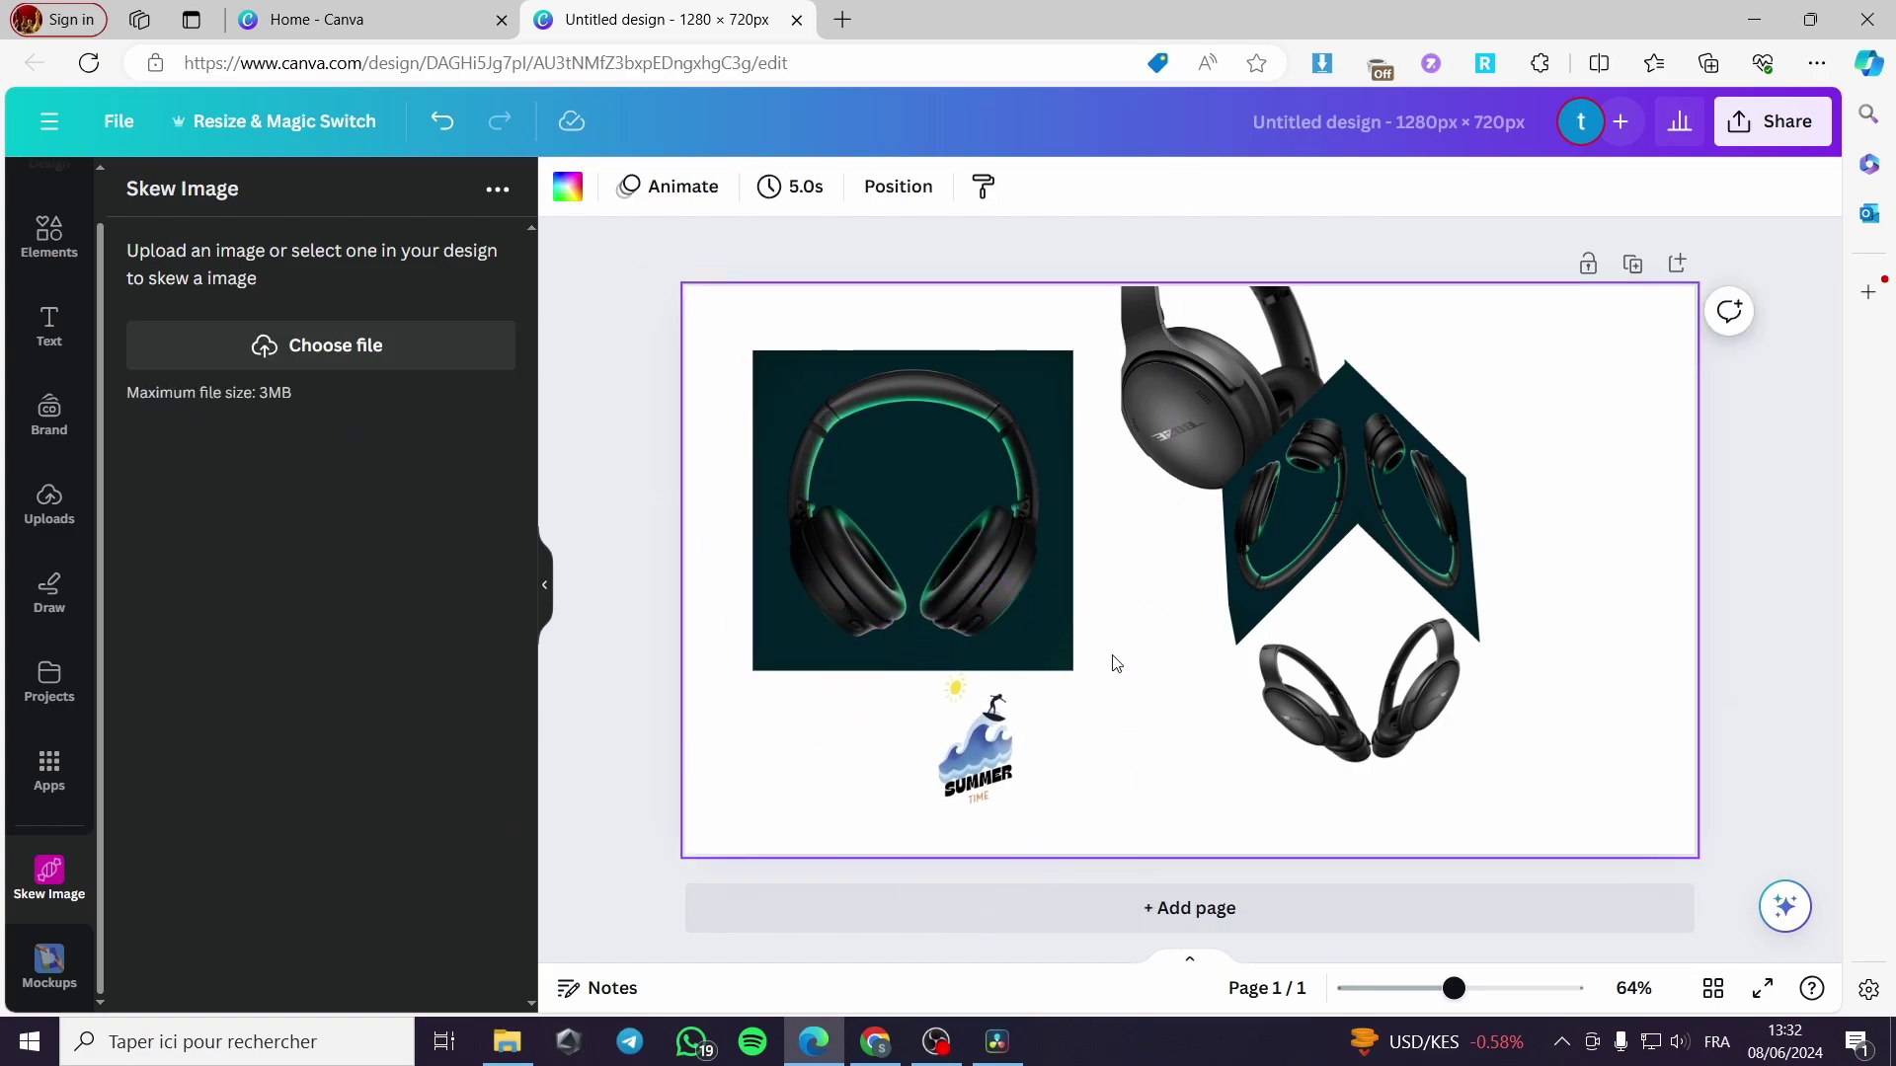